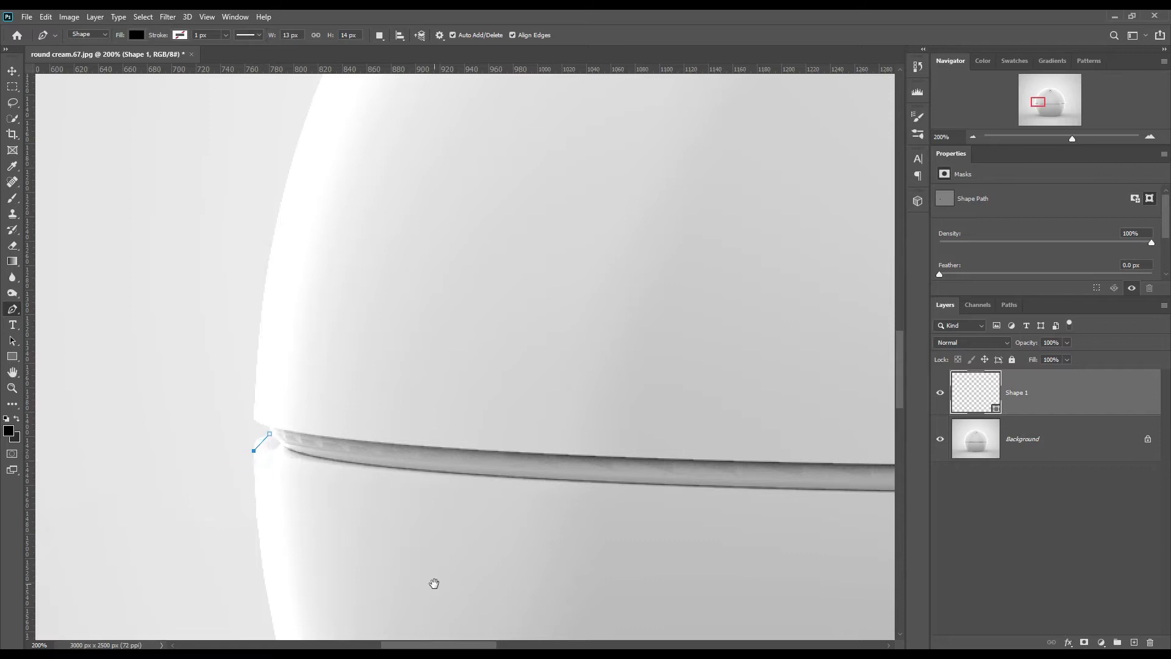
- Outline the container's lower half with a closed Pen shape and set the shape's opacity to 0%
left_click_drag(452, 601, 333, 361)
left_click(408, 423)
left_click(480, 463)
left_click_drag(854, 470, 61, 458)
left_click(547, 446)
left_click(630, 402)
left_click_drag(713, 261, 551, 491)
left_click(629, 279)
left_click(617, 266)
key("0")
key("0")
- Add anchor points along the groove's lower edge and bend the upper edge of Shape 1 to follow it
left_click(591, 286)
left_click_drag(497, 297, 663, 330)
left_click_drag(104, 268, 659, 342)
left_click(543, 378)
left_click(480, 353)
right_click(12, 309)
left_click(54, 340)
left_click_drag(505, 365, 503, 370)
left_click_drag(790, 515, 372, 369)
left_click_drag(389, 245, 388, 254)
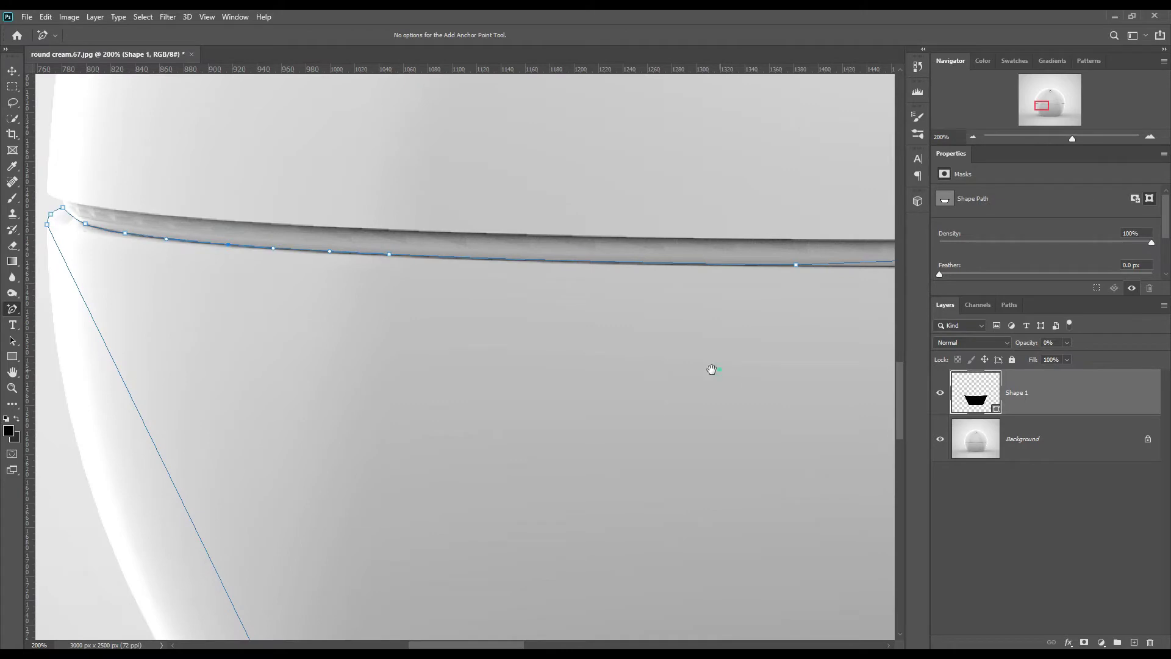
- Curve the right side of Shape 1 to follow the container's outline from the groove down to the base
scroll(712, 370, "down", 2)
scroll(696, 343, "right", 10)
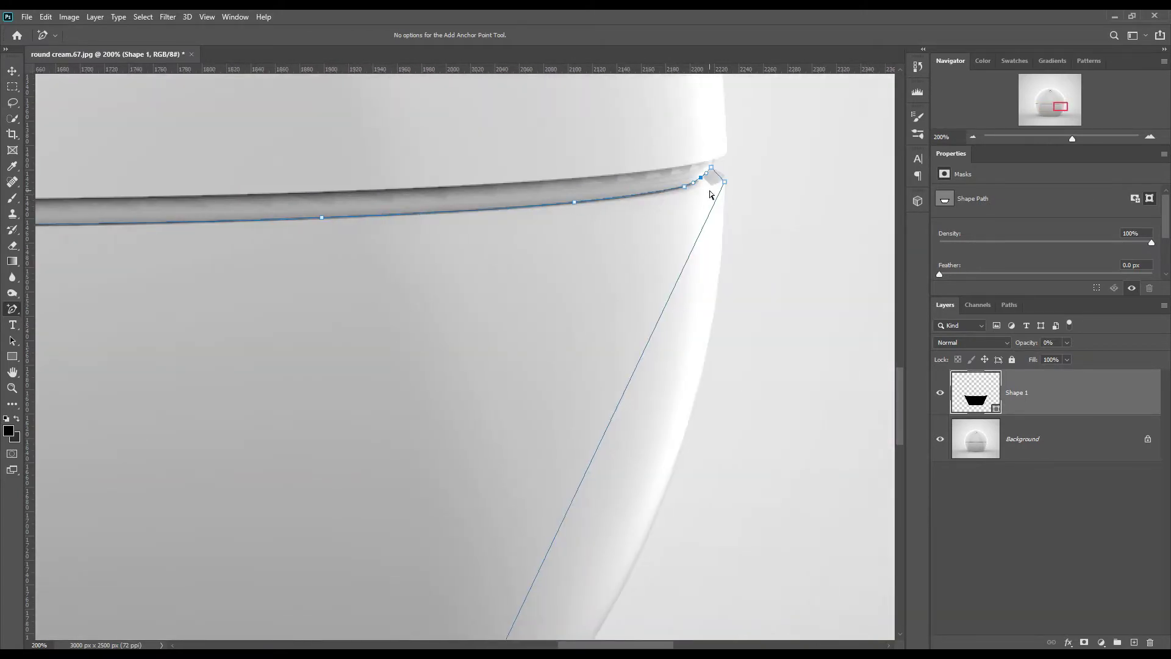
left_click_drag(634, 525, 482, 310)
left_click_drag(422, 283, 488, 336)
left_click_drag(521, 470, 491, 313)
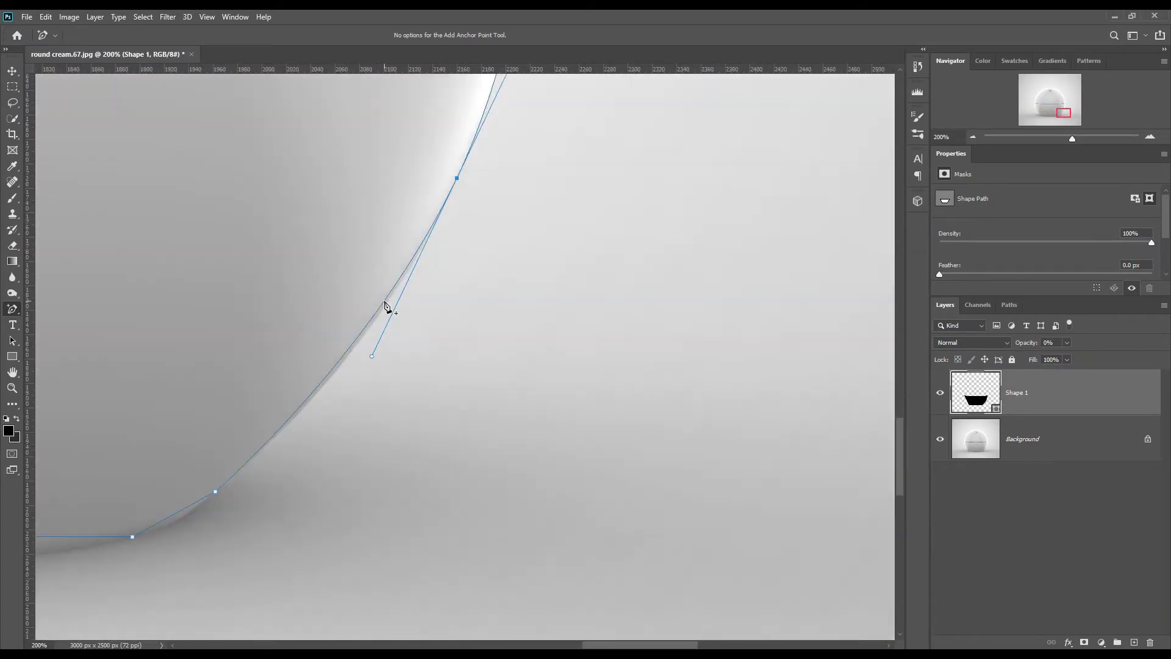
left_click_drag(384, 300, 385, 304)
left_click_drag(556, 212, 535, 464)
- Add anchor points along the base of Shape 1 and curve its bottom edge to match the container
scroll(543, 227, "left", 10)
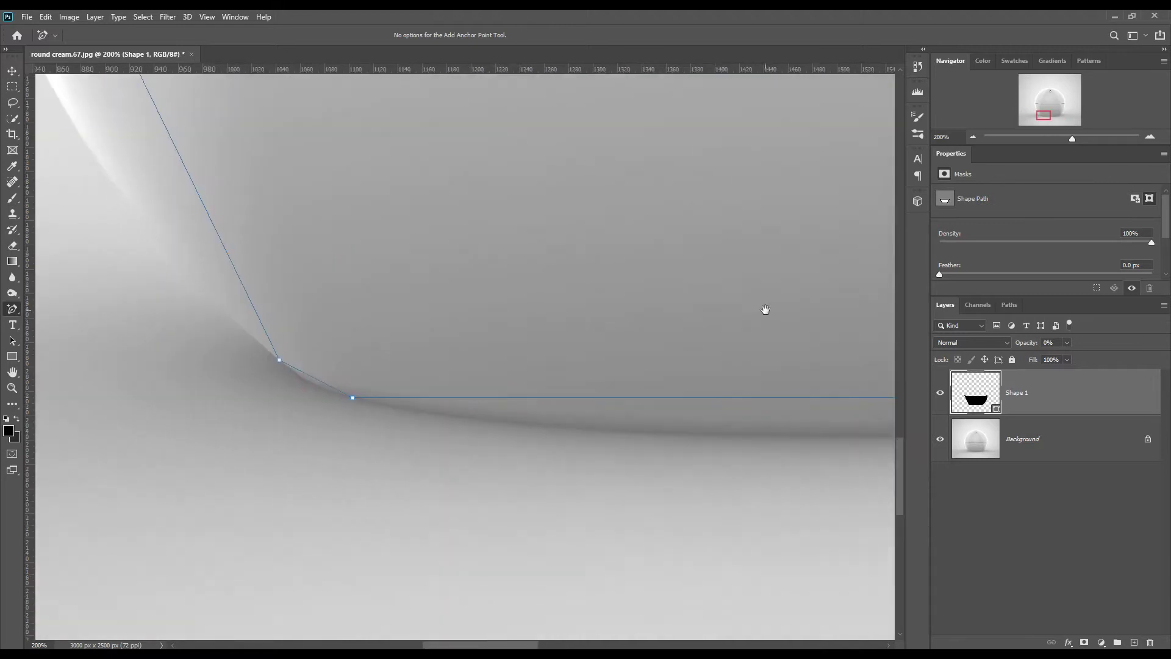
left_click_drag(632, 334, 311, 259)
key("ctrl+minus")
left_click_drag(498, 340, 499, 358)
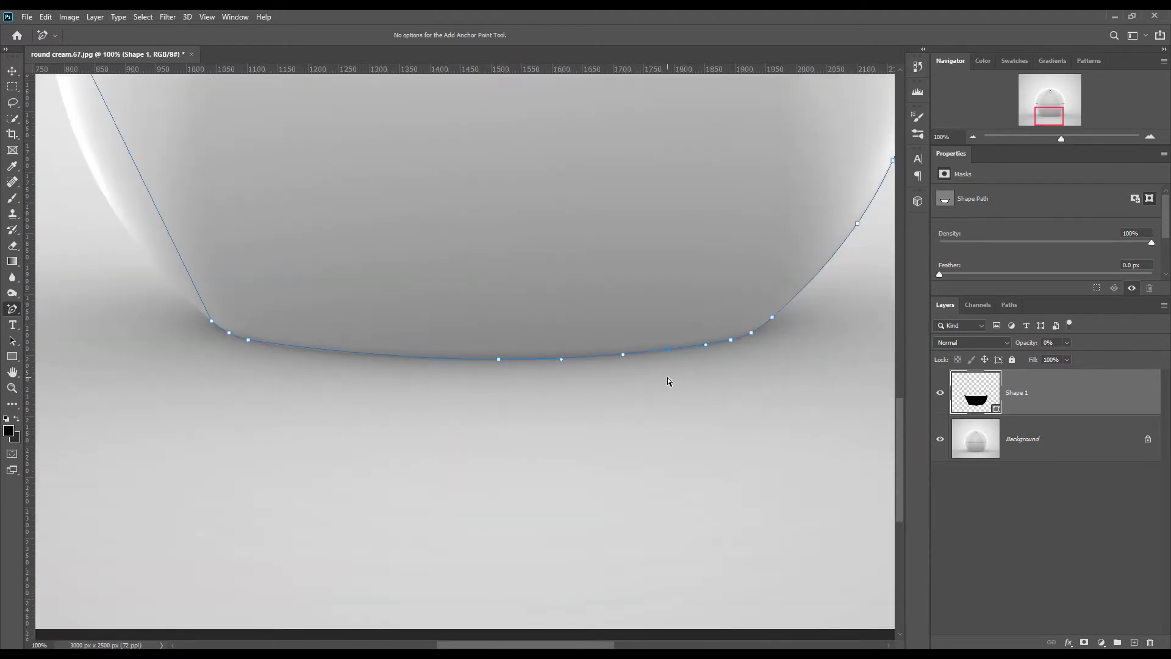
- Curve the left side of Shape 1 to follow the lower half's outline
left_click_drag(262, 232, 431, 404)
left_click(282, 291)
left_click_drag(282, 291, 248, 318)
left_click_drag(296, 418, 297, 428)
- Start a new Pen shape directly above the Background layer, tracing the groove's upper edge from its left end to its right end
key("ctrl+minus")
left_click(1023, 439)
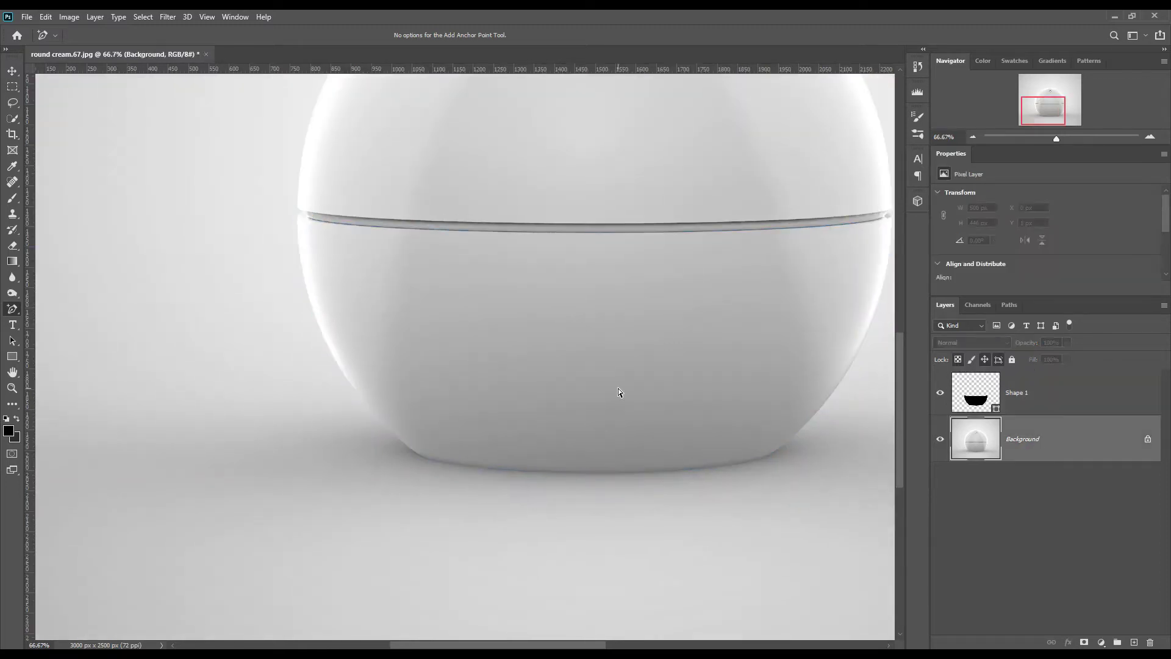
key("ctrl+plus")
key("ctrl+plus")
left_click_drag(275, 386, 854, 366)
right_click(12, 309)
left_click(71, 311)
left_click(360, 445)
left_click_drag(854, 422, 580, 435)
left_click(611, 469)
left_click_drag(824, 452, 183, 546)
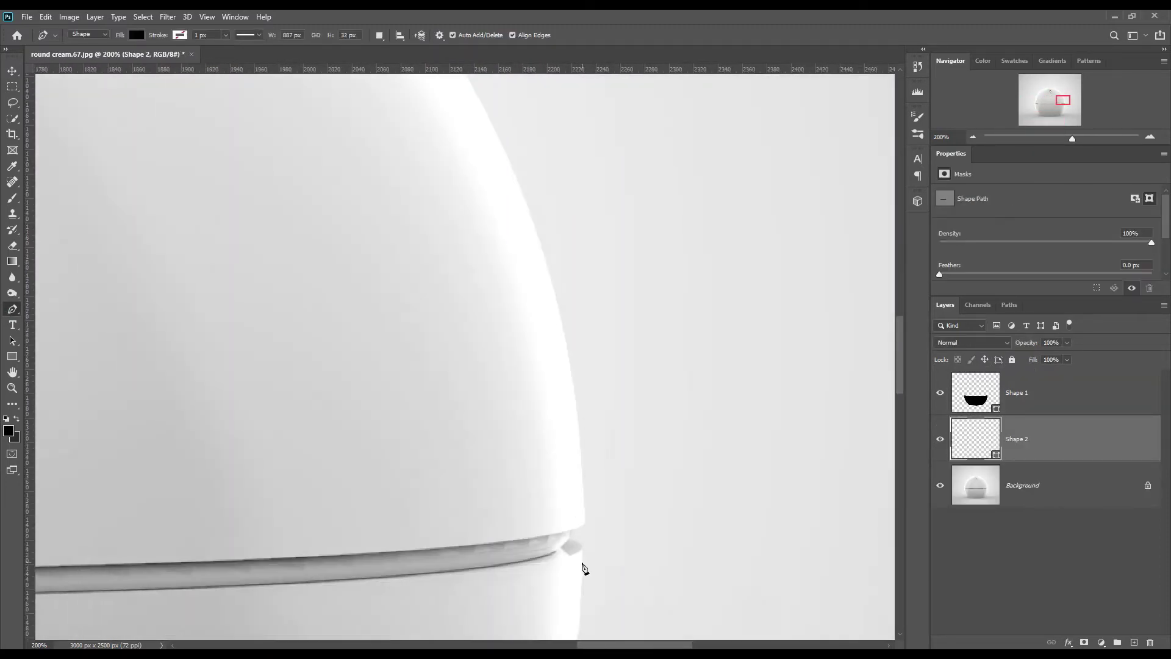
left_click(572, 529)
left_click(568, 539)
- Close the groove shape by running its outline back below the groove to the left end, and set its opacity to 0%
left_click_drag(122, 586, 838, 528)
left_click(838, 529)
left_click_drag(183, 525, 853, 543)
left_click(583, 510)
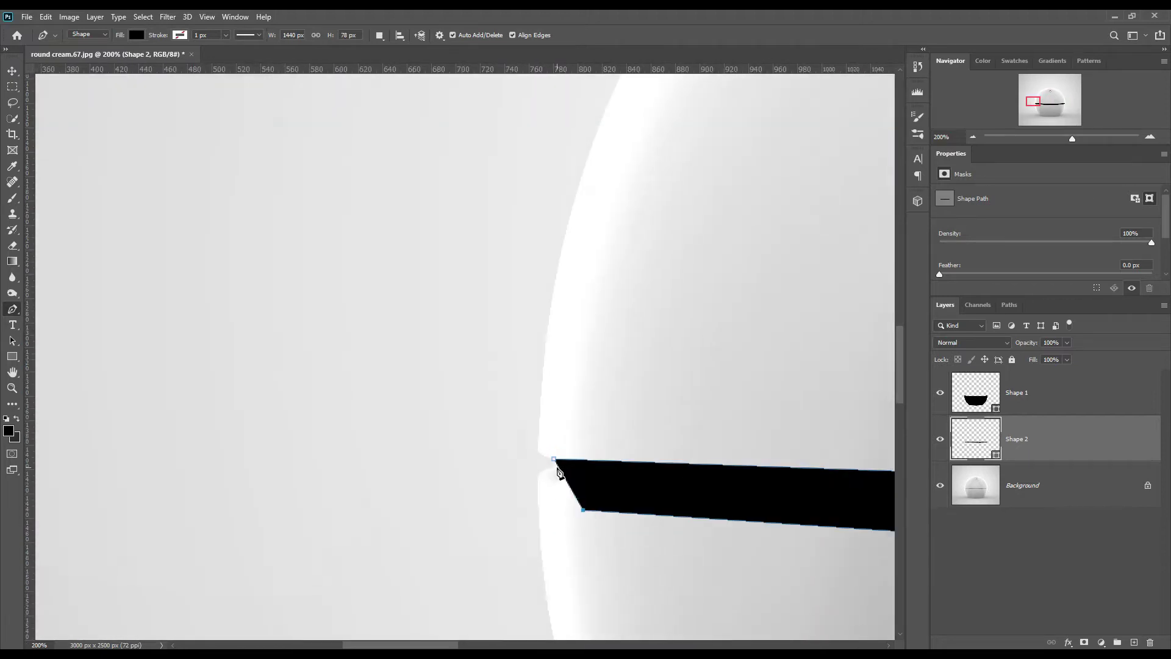
left_click_drag(833, 414, 352, 354)
key("0")
key("0")
- Add anchor points to the upper edge of Shape 2 and bend it to follow the groove's upper edge
key("ctrl+minus")
right_click(12, 309)
left_click(67, 344)
left_click(467, 383)
left_click_drag(467, 382, 467, 392)
left_click_drag(360, 390, 327, 389)
left_click(547, 394)
left_click(646, 396)
left_click_drag(878, 341, 518, 335)
left_click(610, 376)
left_click_drag(610, 375, 610, 381)
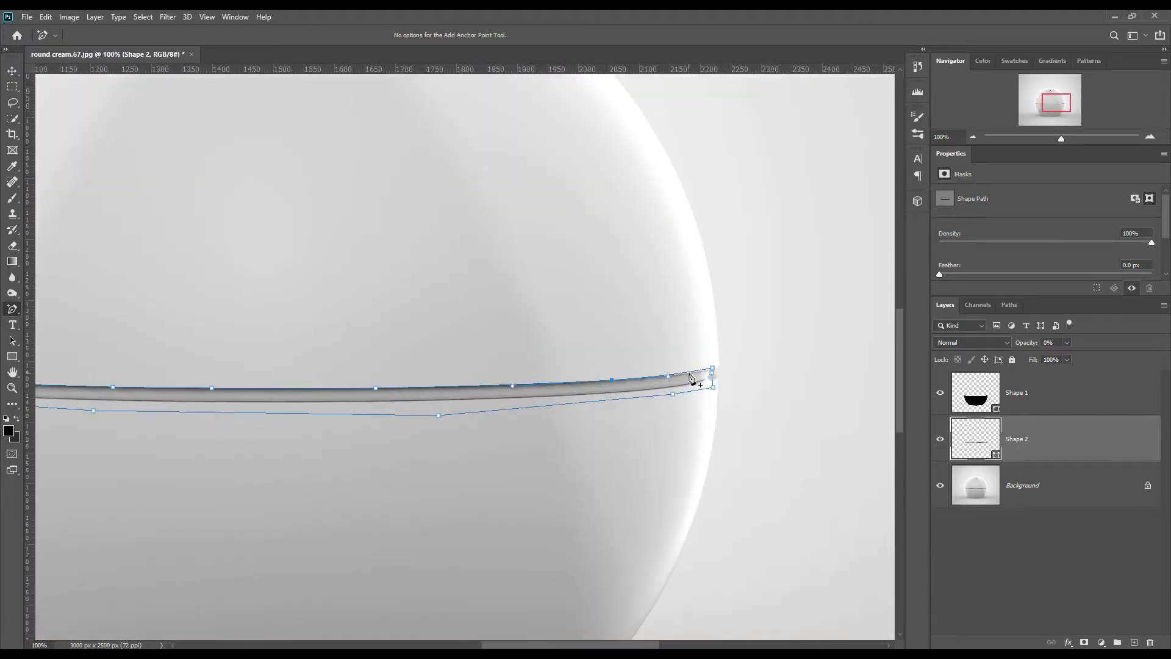
left_click(690, 373)
- Load the outline of Shape 1 as a selection and add it as a layer mask on Shape 1
key("ctrl+minus")
key("ctrl+minus")
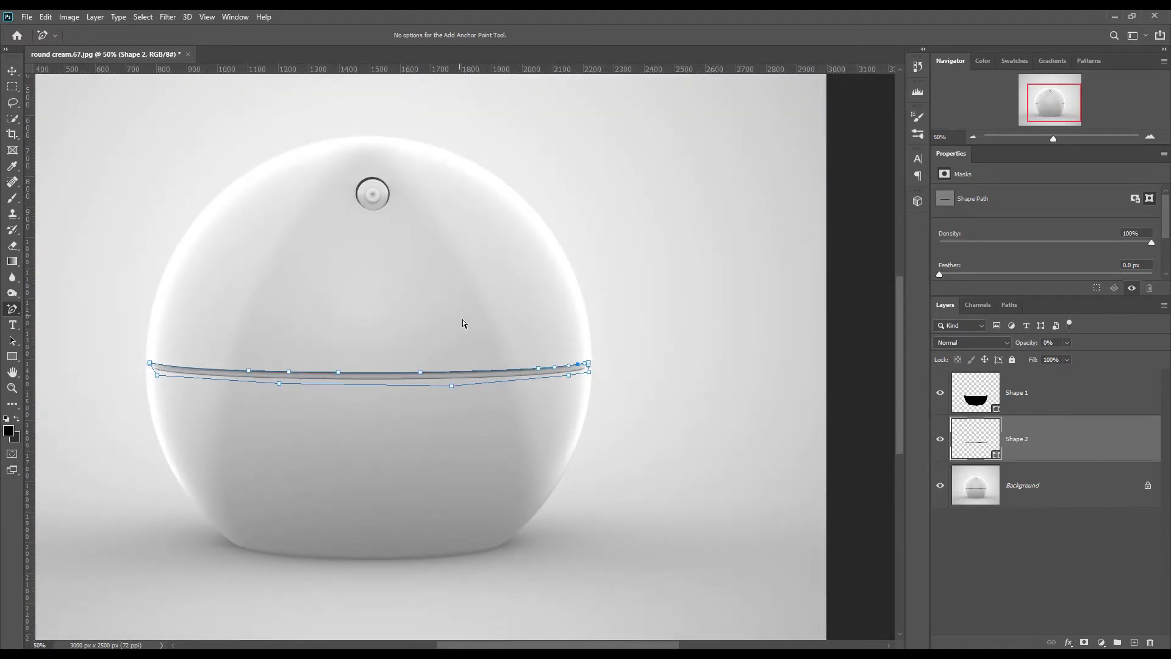
left_click(1051, 431)
left_click(996, 400, "ctrl")
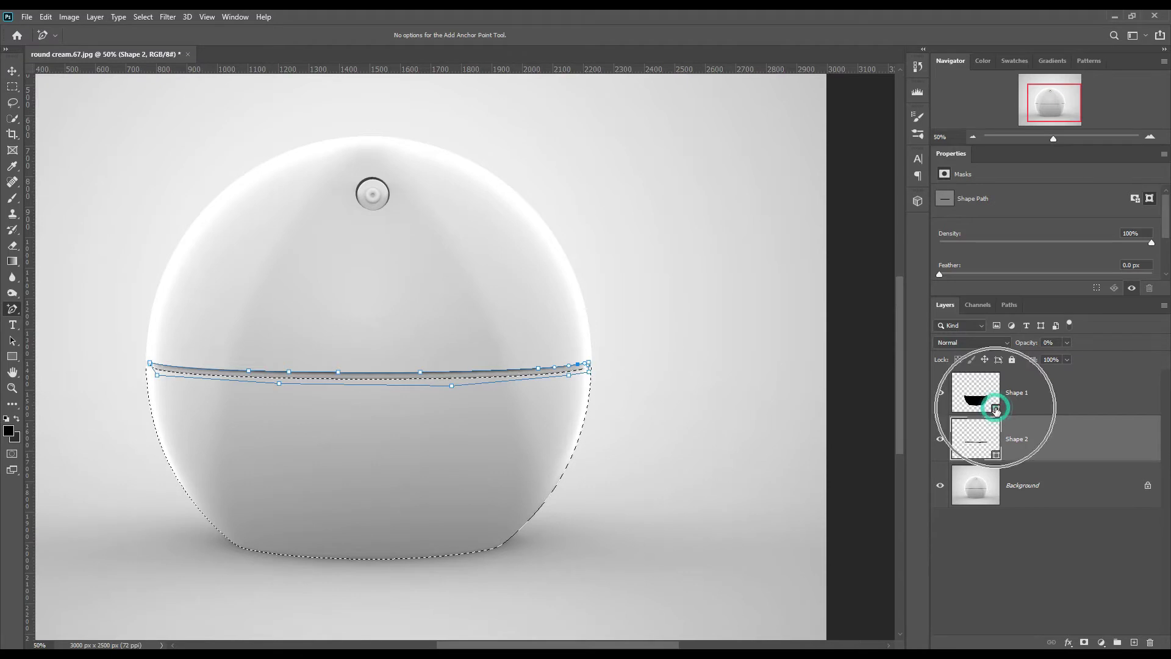
left_click(1080, 643)
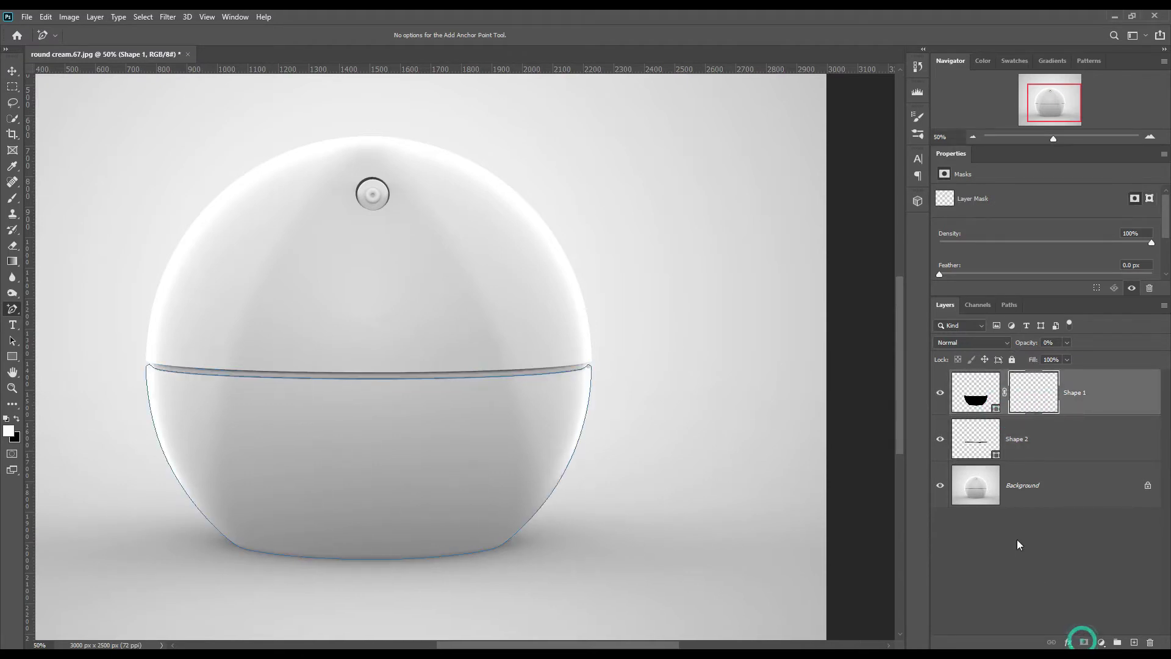
- Mask Shape 2 with its own outline and clear the area of Shape 1 from that mask
left_click(995, 455, "ctrl")
left_click(1062, 445)
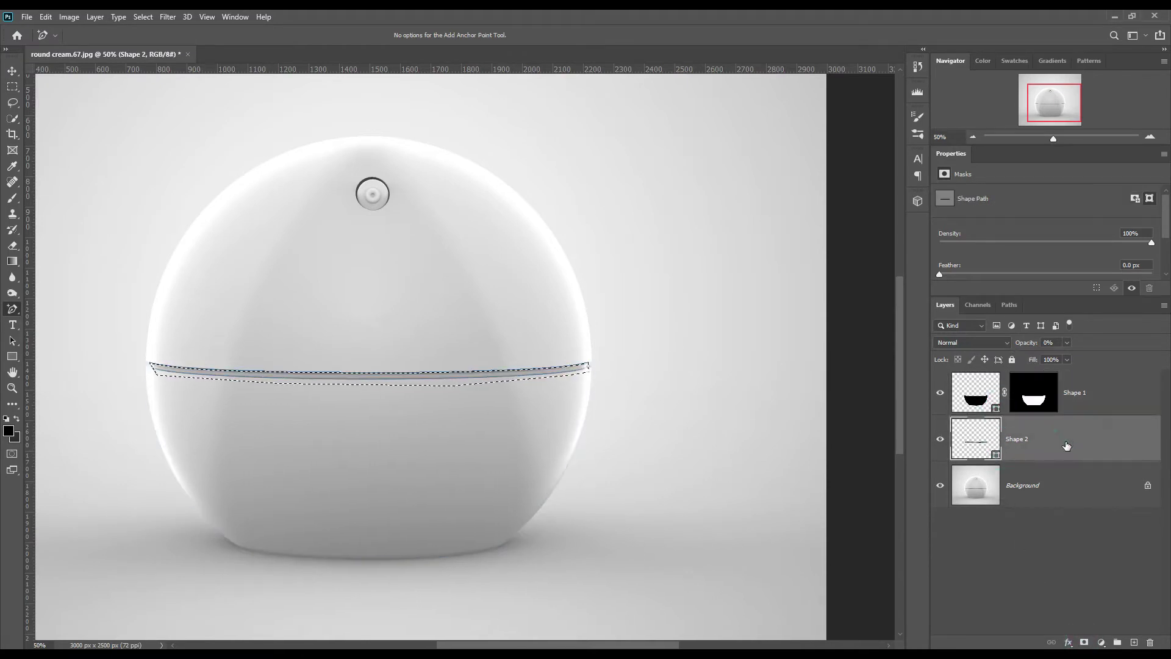
left_click(1082, 641)
left_click(1037, 394, "ctrl")
left_click(1031, 441)
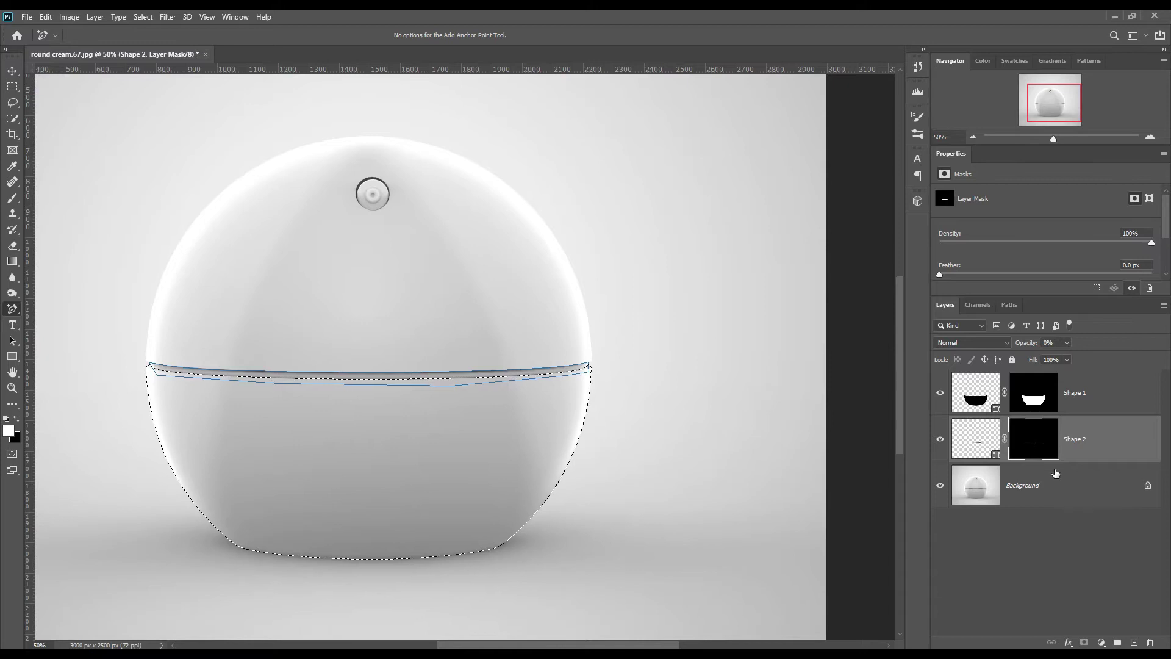
key("ctrl+d")
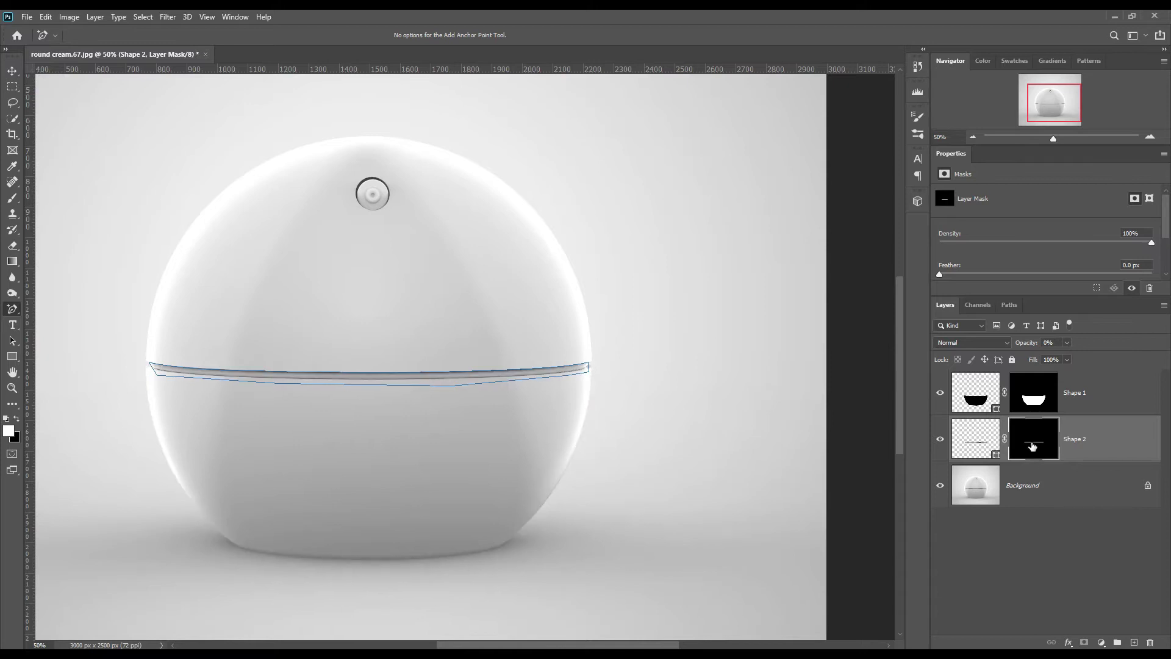
- Start a new Pen shape directly above the Background layer, tracing from the groove's left end up and across the dome
left_click(1028, 496)
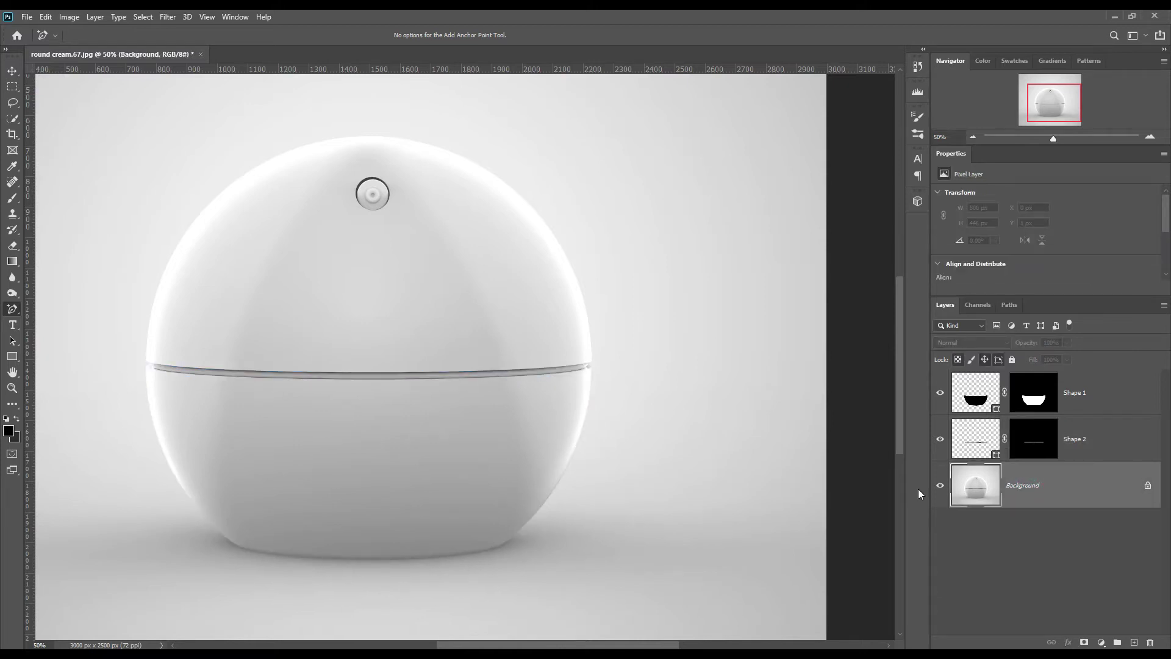
key("ctrl+plus")
key("ctrl+plus")
left_click_drag(349, 264, 669, 434)
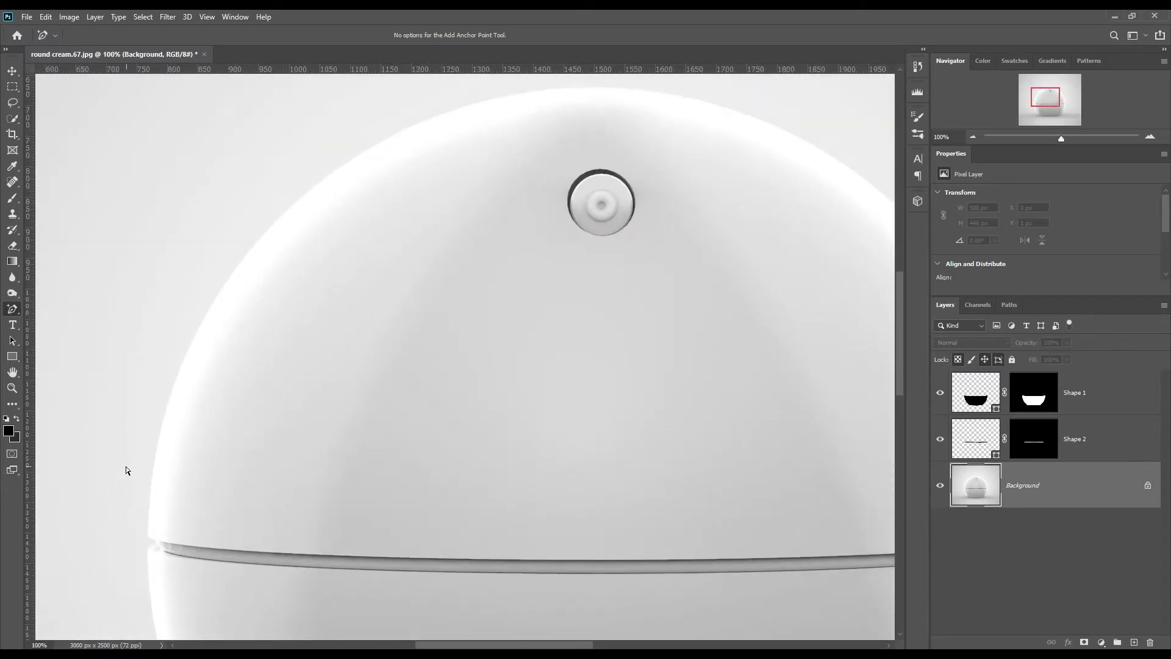
left_click(12, 309)
left_click(79, 309)
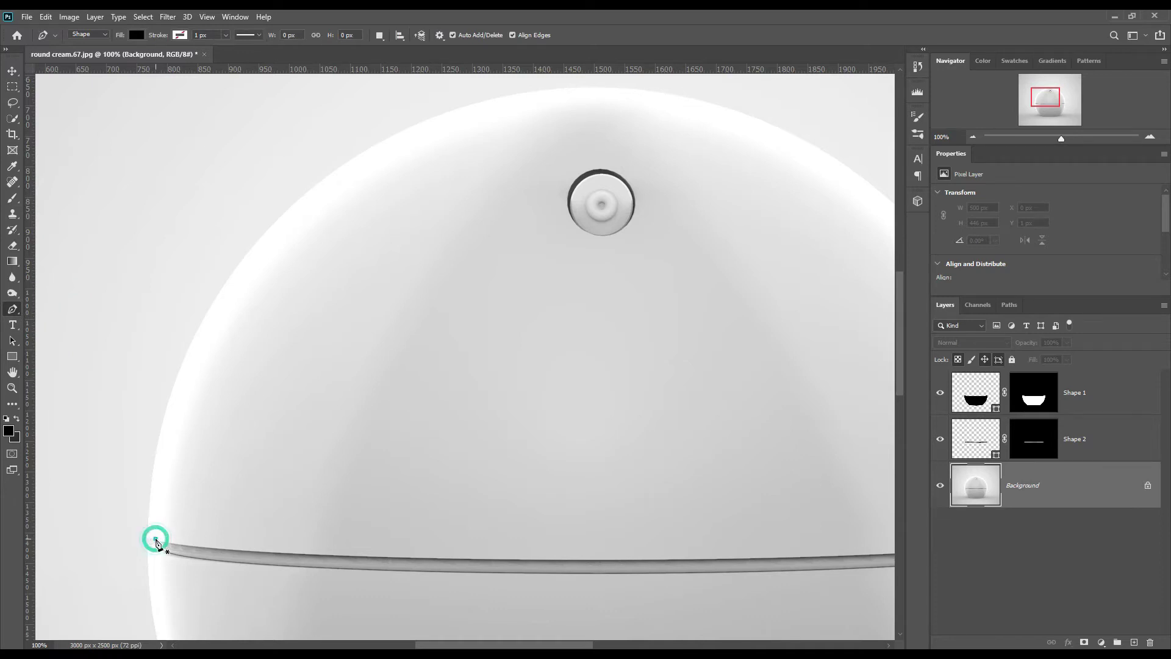
left_click(156, 540)
key("ctrl+plus")
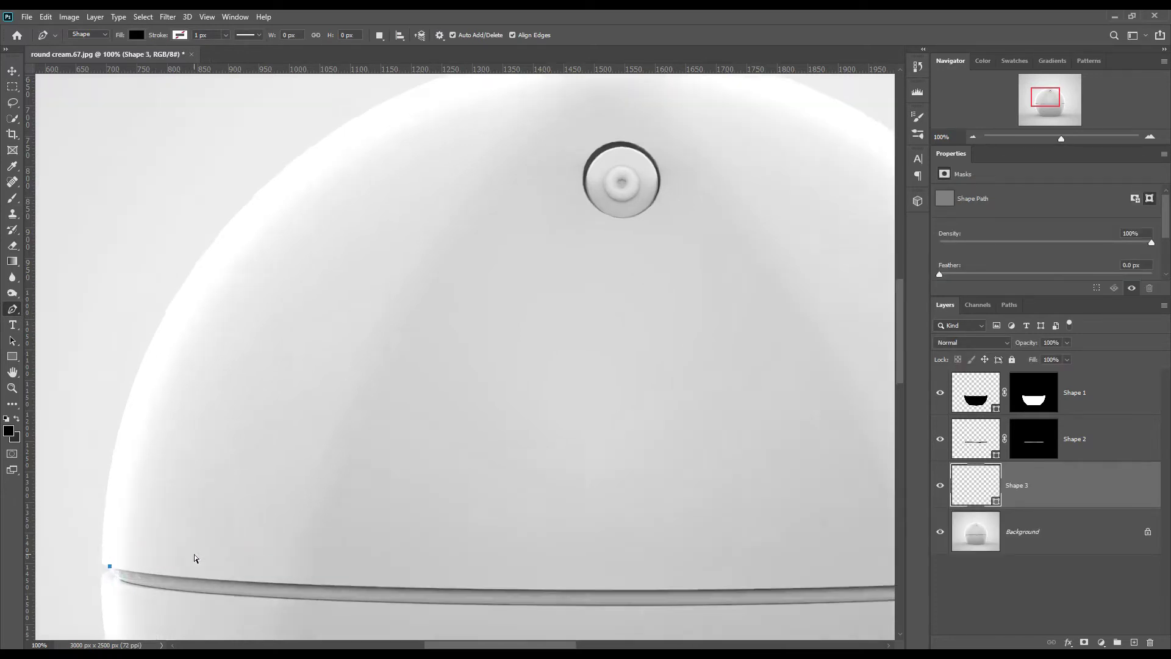
left_click_drag(91, 549, 537, 361)
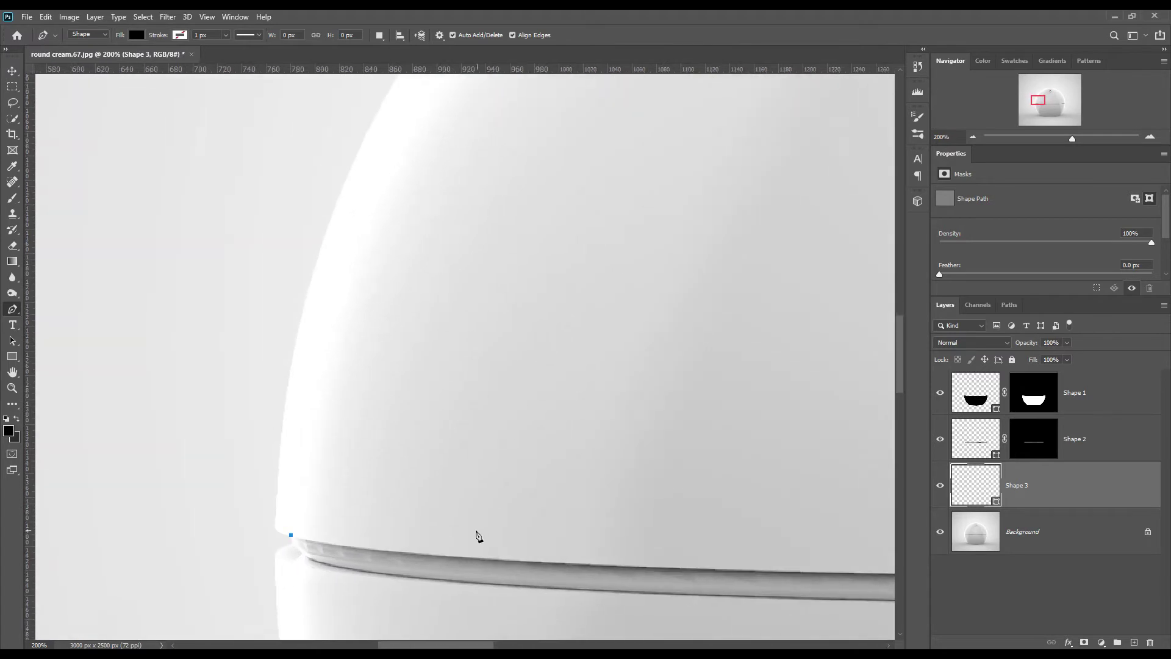
left_click(275, 531)
scroll(322, 505, "up", 5)
scroll(445, 385, "right", 8)
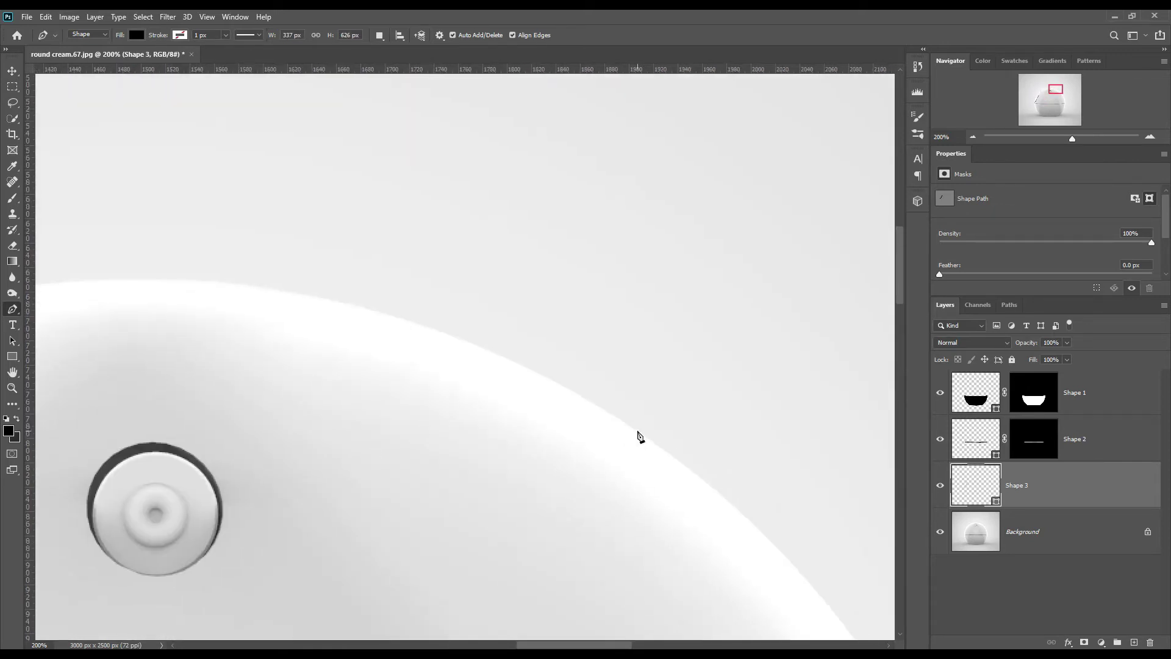
left_click(637, 431)
- Complete the dome shape down the right side and back below the groove, close it and set its opacity to 0%
left_click_drag(637, 549, 390, 177)
left_click(537, 432)
left_click_drag(332, 507, 567, 470)
left_click(366, 482)
left_click_drag(293, 470, 674, 463)
left_click(420, 454)
left_click(369, 395)
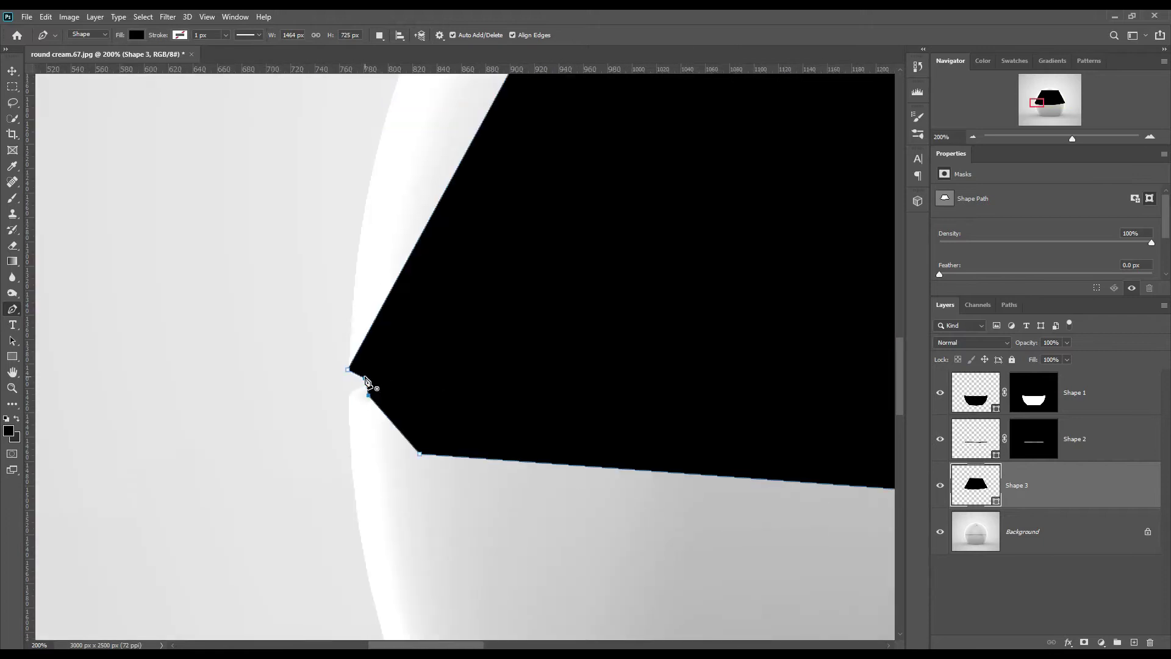
left_click(365, 378)
key("0")
key("0")
- Add anchor points on the left side of Shape 3 and curve it to follow the dome's edge
key("ctrl+minus")
left_click_drag(713, 241, 601, 458)
right_click(12, 309)
left_click(70, 344)
left_click(391, 400)
left_click_drag(392, 401, 349, 367)
left_click_drag(401, 269, 407, 259)
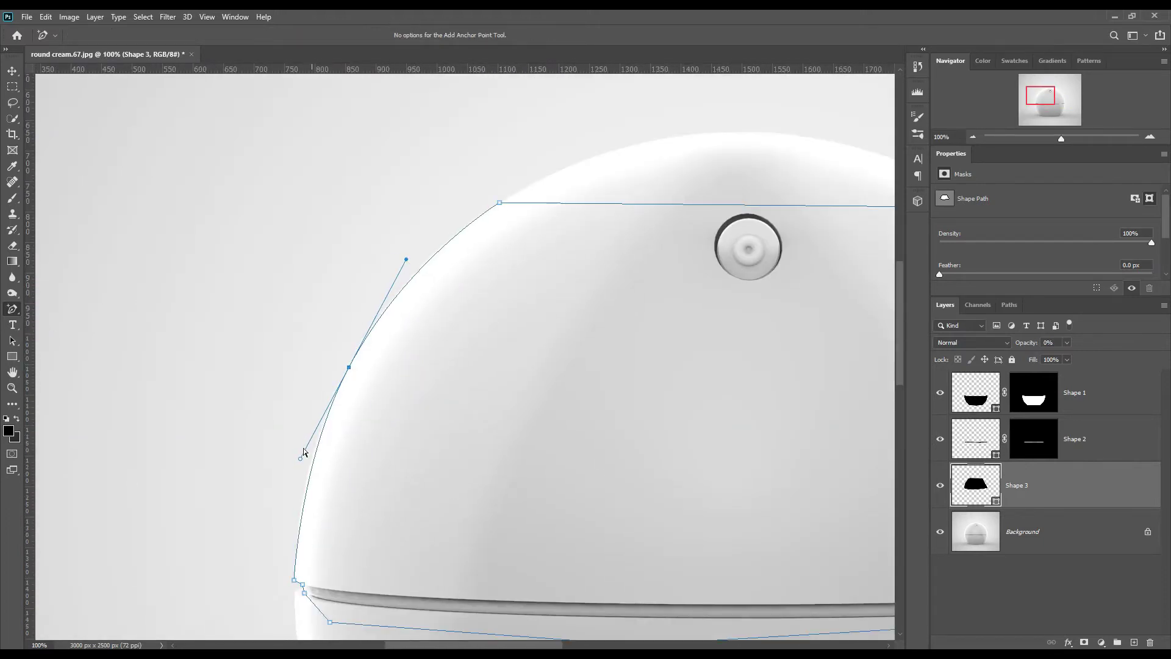
scroll(305, 582, "up", 2)
left_click_drag(631, 220, 585, 531)
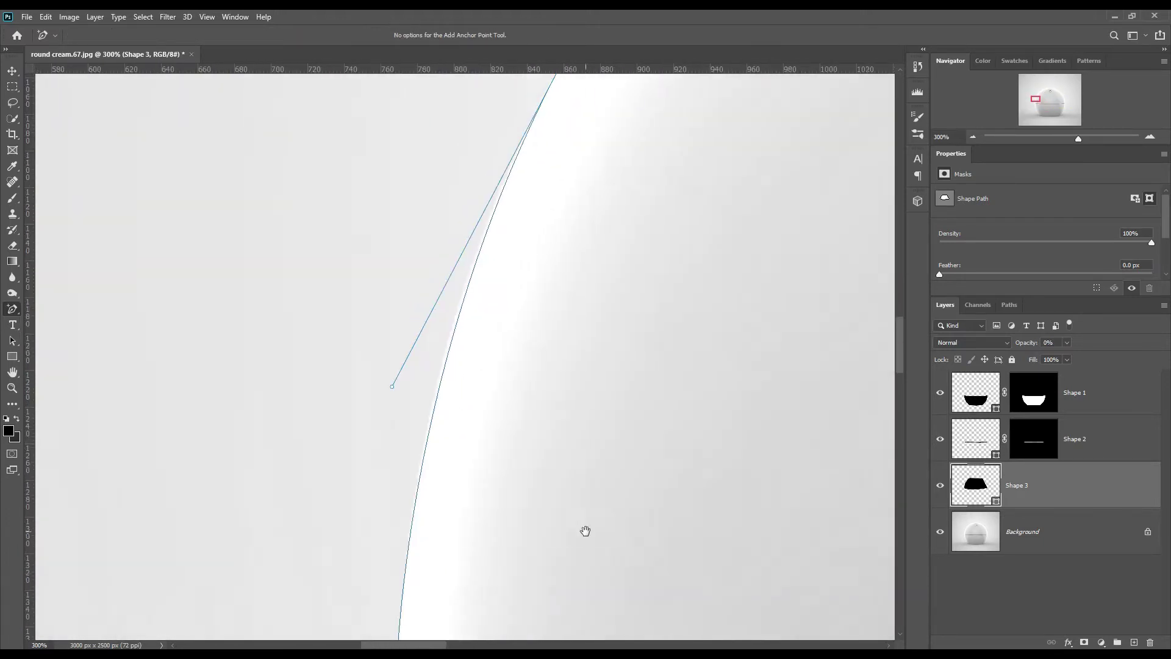
left_click(455, 307)
- Add an anchor point to the top of Shape 3 and curve it to match the dome's crown
left_click_drag(793, 110, 611, 452)
key("ctrl+minus")
left_click_drag(811, 354, 419, 549)
key("ctrl+minus")
left_click(540, 366)
left_click_drag(541, 365, 527, 292)
left_click_drag(641, 293, 662, 293)
left_click_drag(398, 290, 382, 293)
- Curve the right side of Shape 3 to follow the dome's edge down to the groove
left_click_drag(842, 610, 506, 381)
left_click(466, 417)
left_click_drag(453, 281, 448, 263)
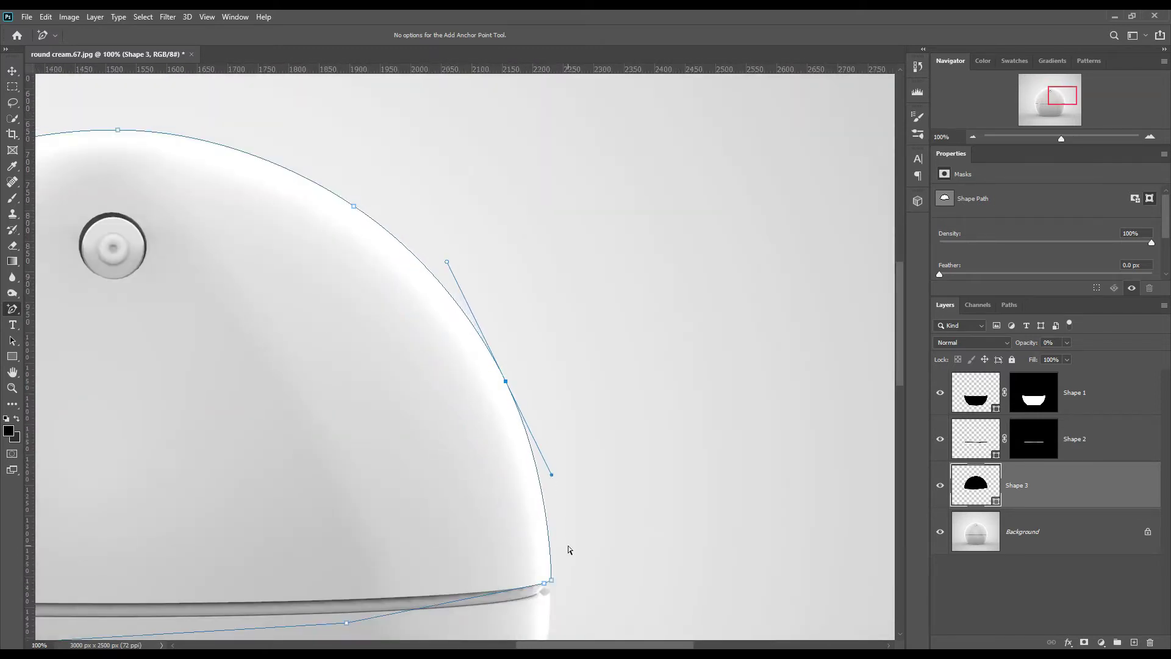
scroll(645, 525, "up", 2)
scroll(590, 321, "up", 10)
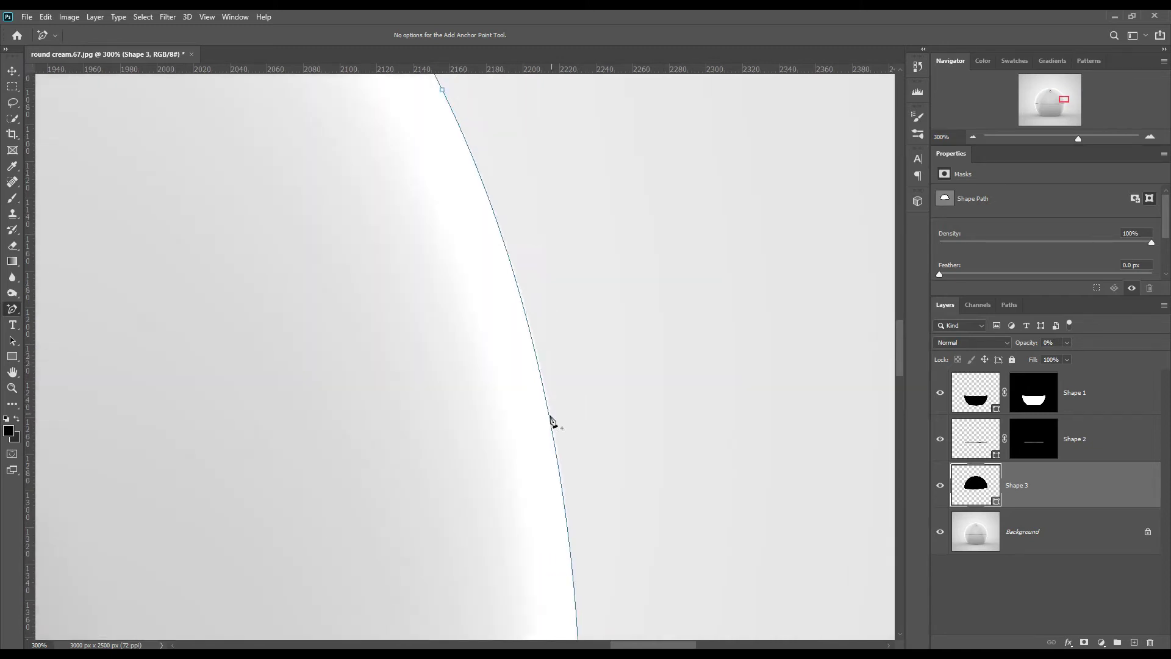
left_click(552, 415)
- Mask Shape 3 with its own outline and clear the masked areas of Shape 1 and Shape 2 from that mask
key("ctrl+0")
left_click(976, 485, "ctrl")
left_click(1083, 642)
left_click(1035, 393, "ctrl")
left_click(1037, 440, "ctrl+shift")
key("ctrl+d")
left_click(976, 485)
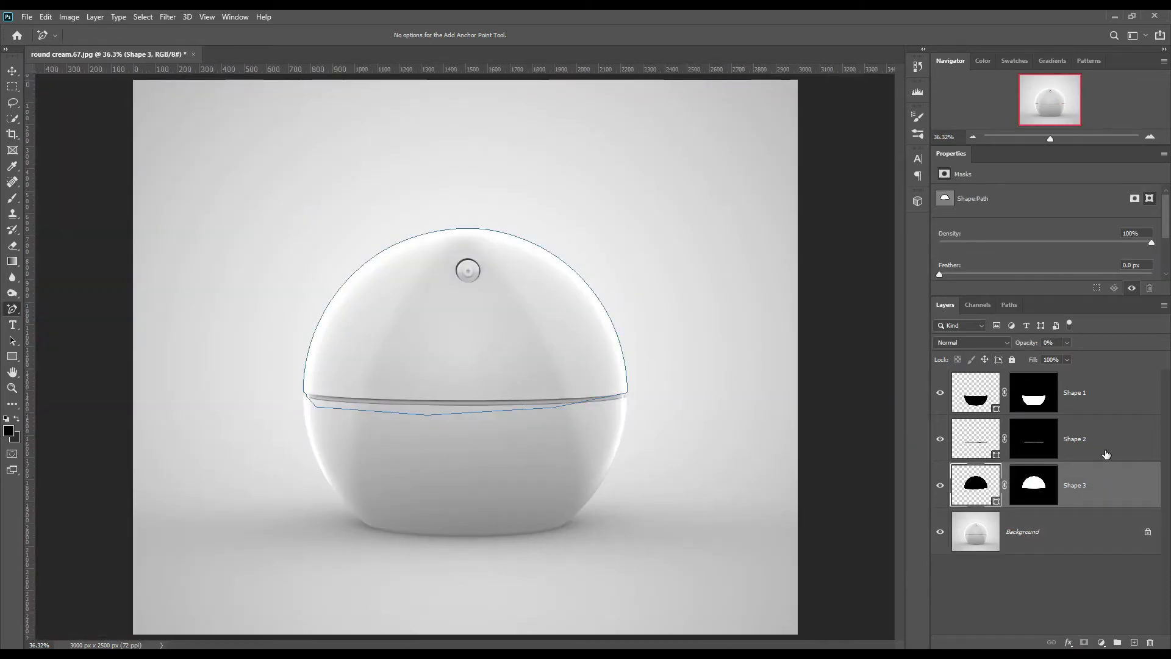
- Draw a closed two-point Pen shape across the full width of the round button on the dome
key("ctrl+1")
key("ctrl+plus")
scroll(535, 509, "up", 10)
right_click(13, 310)
left_click(54, 309)
left_click(414, 482)
left_click(548, 476)
left_click(414, 482)
- Add anchor points to Shape 4 and bend its upper and lower edges into a circle around the button
right_click(13, 310)
left_click(66, 347)
mouse_move(481, 479)
left_mouse_down()
mouse_move(478, 408)
mouse_move(520, 407)
left_mouse_up()
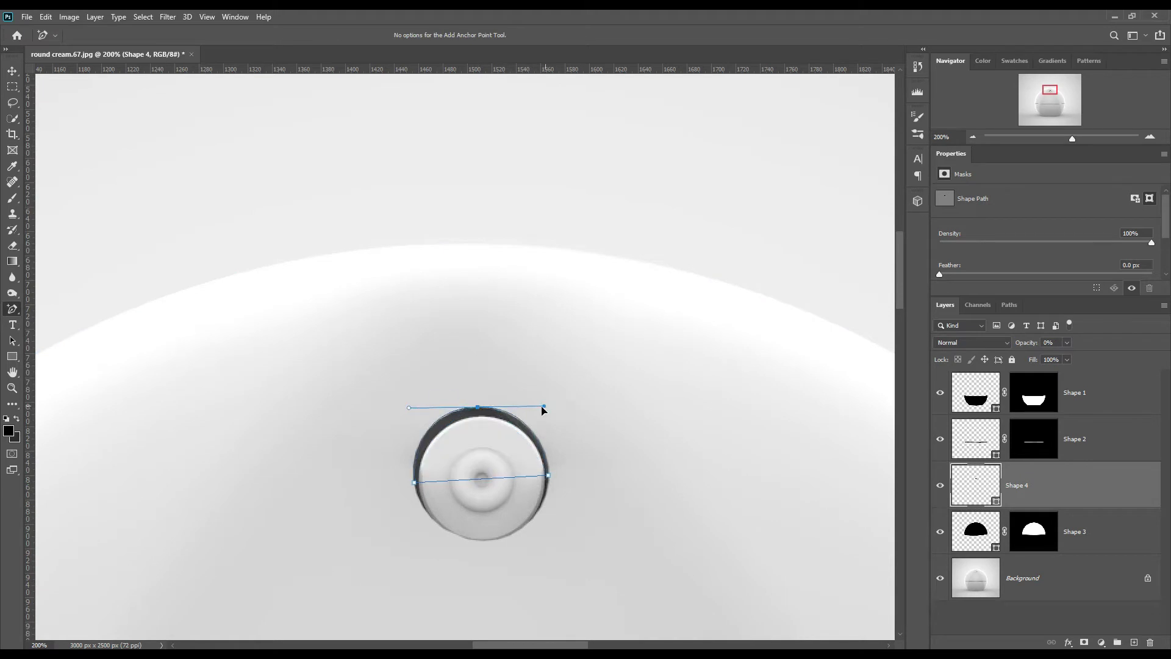
left_click(539, 441)
left_click(443, 418)
left_click_drag(481, 479, 481, 539)
left_click_drag(514, 537, 551, 536)
left_click_drag(448, 541, 426, 542)
- Load the button shape as a selection and clear its area from the mask of Shape 3
left_click(994, 495, "ctrl")
left_click(1028, 531)
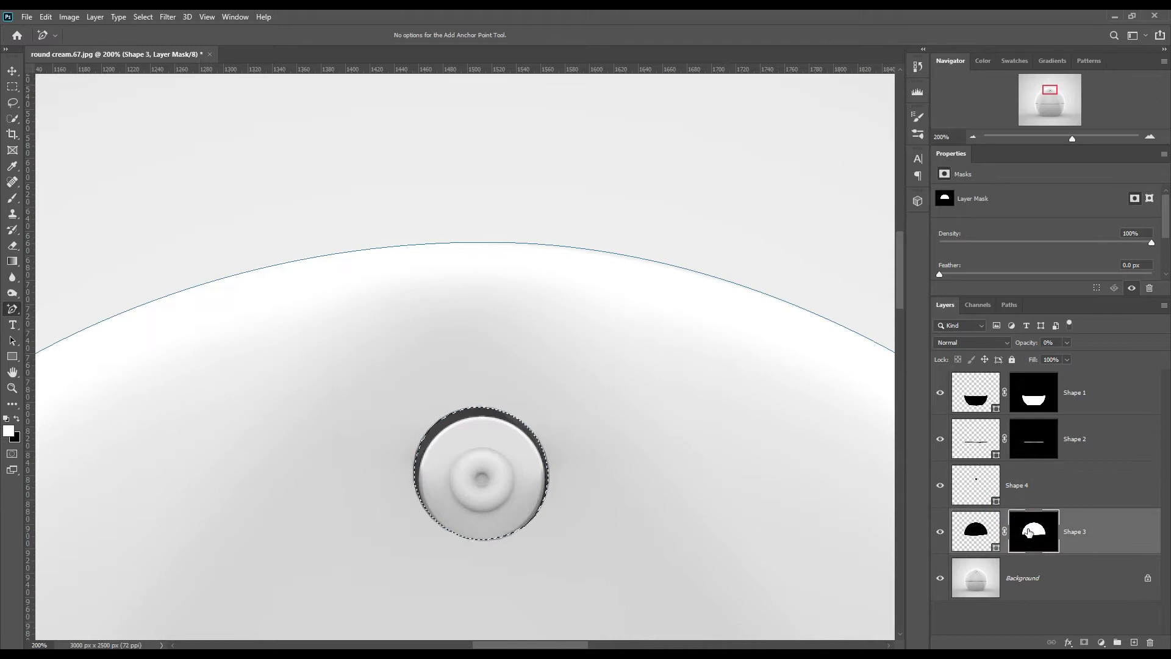
key("Delete")
left_click(1060, 589)
- Group all the shape layers from Shape 3 up to Shape 1
left_click(1111, 535)
left_click(1103, 388, "shift")
left_click_drag(1113, 514, 1117, 643)
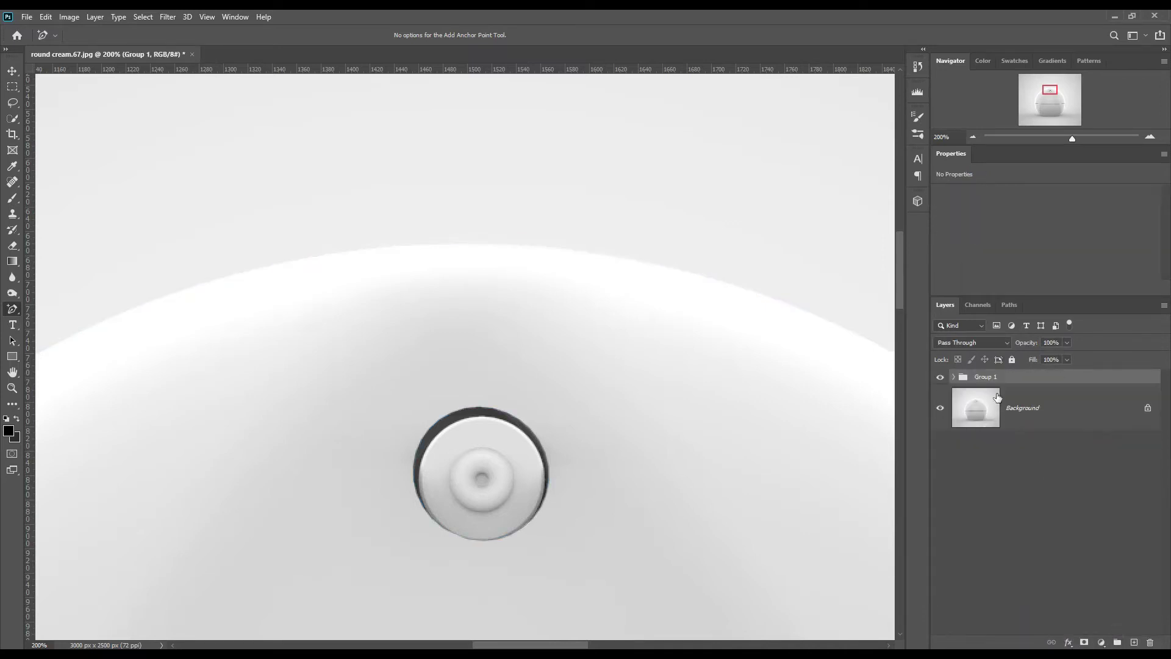
- Rename the layer group as Object ID, hide it and select the Background layer
double_click(989, 378)
key("Return")
left_click(939, 377)
left_click(1077, 413)
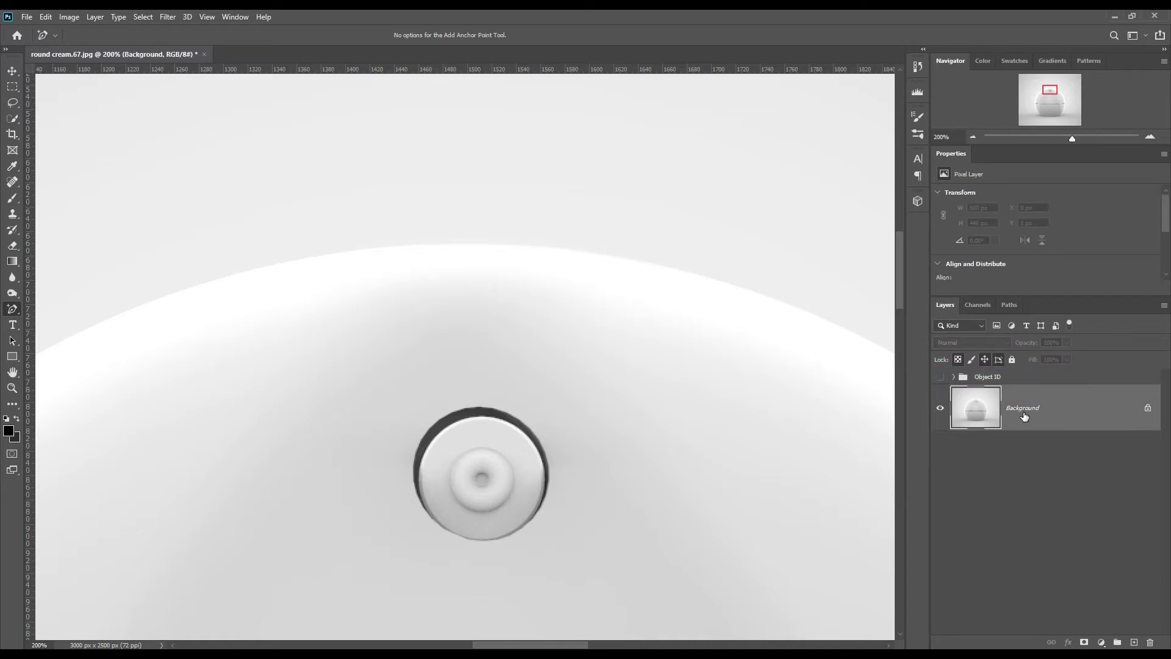
- Draw a rectangle about 1517 by 650 px over the container's lower body and fill it with red
key("ctrl+0")
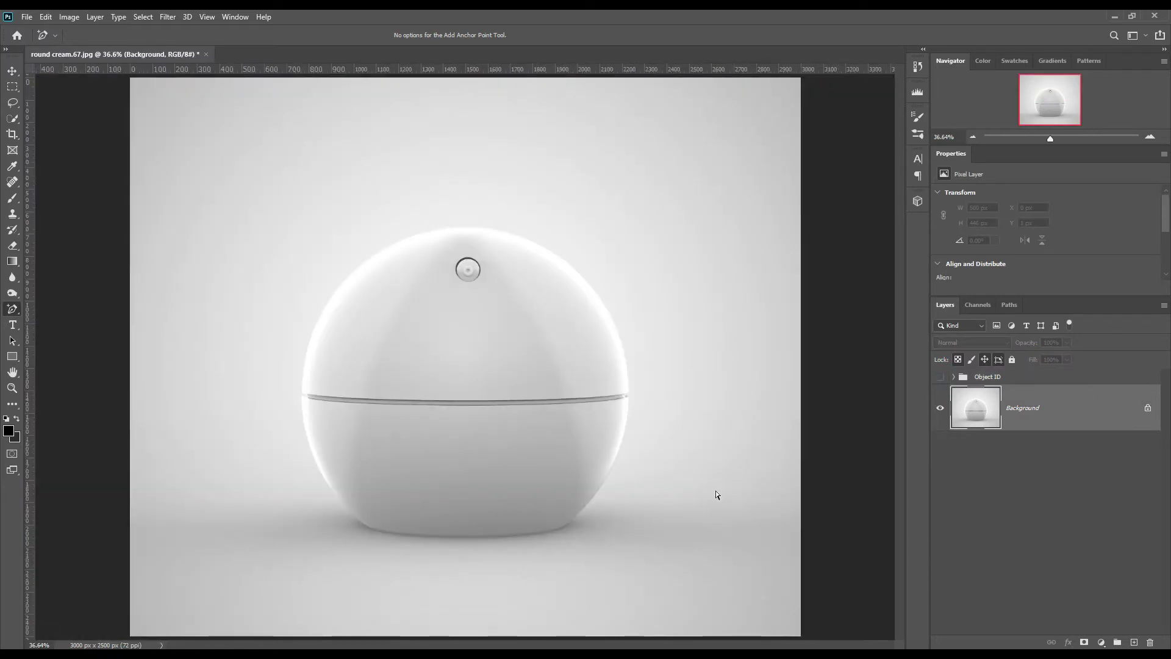
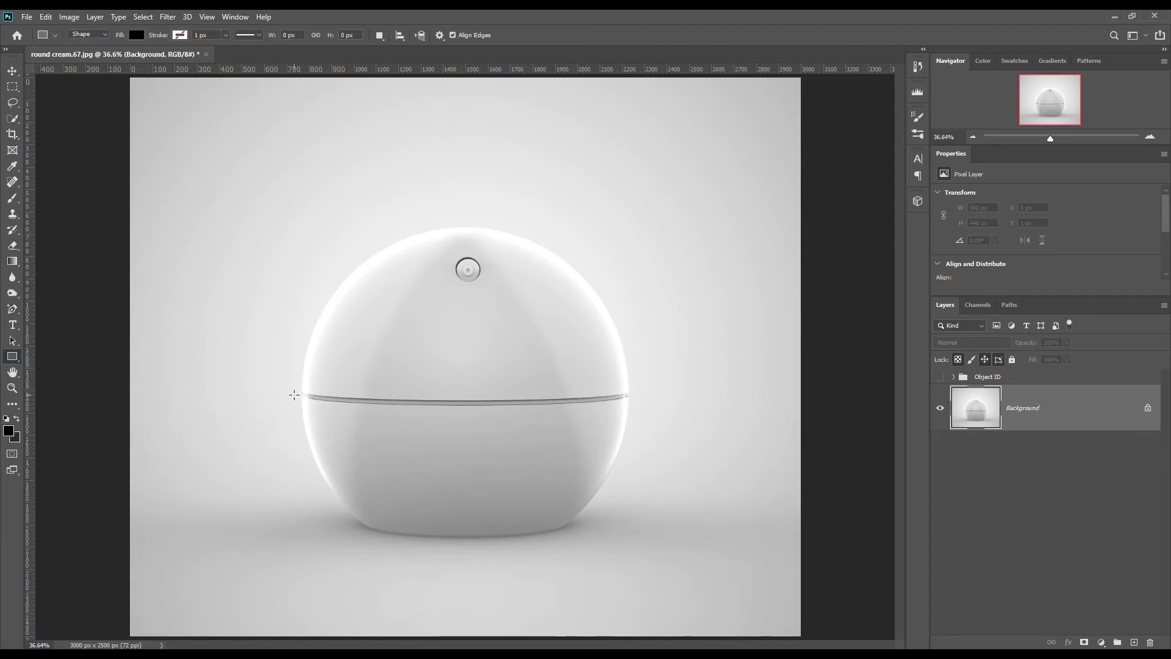
left_click_drag(294, 395, 632, 539)
double_click(996, 427)
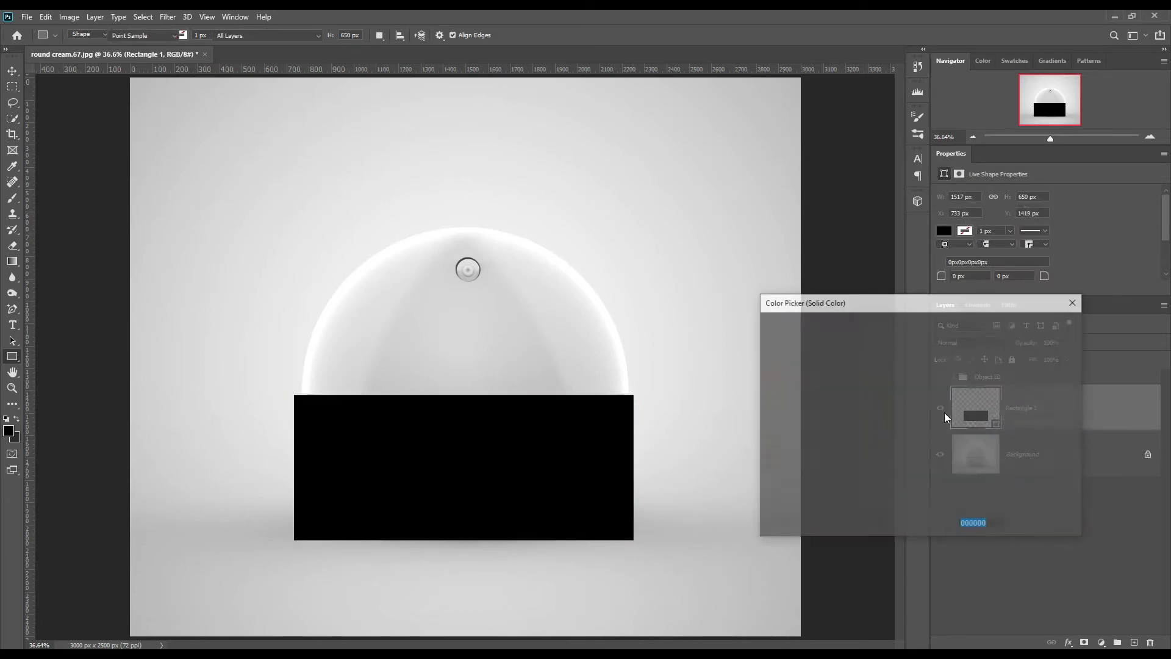
left_click(899, 348)
left_click(1040, 325)
- Convert the Rectangle 1 layer to a smart object and set its opacity to 45%
right_click(1060, 404)
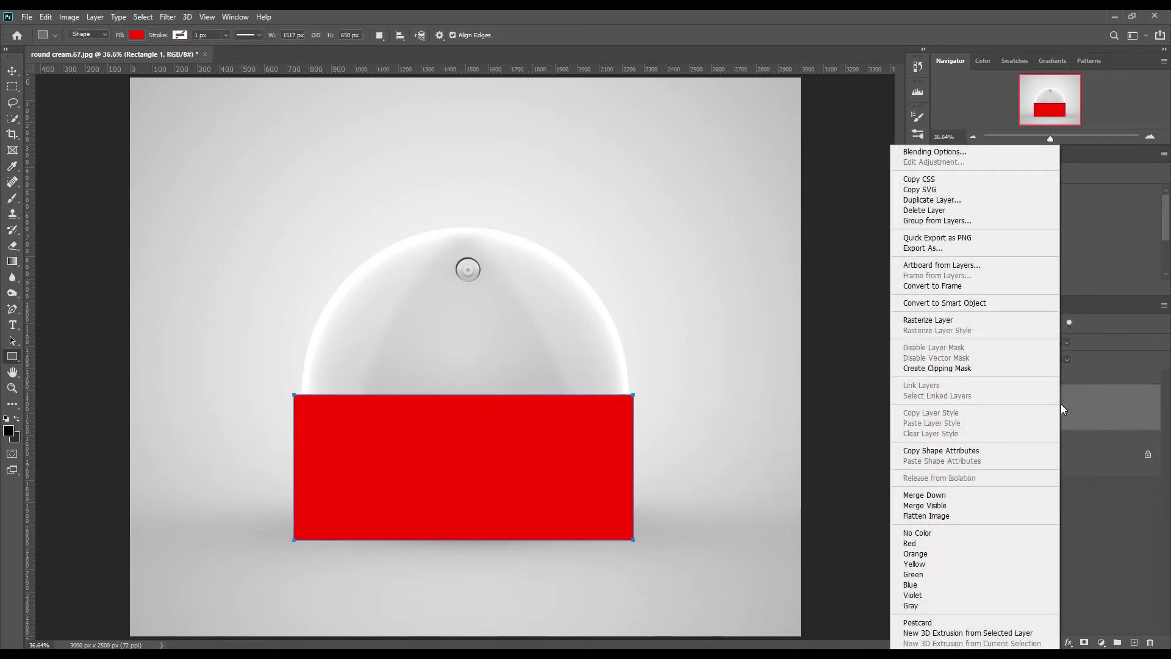
left_click(972, 301)
left_click_drag(1027, 342, 992, 346)
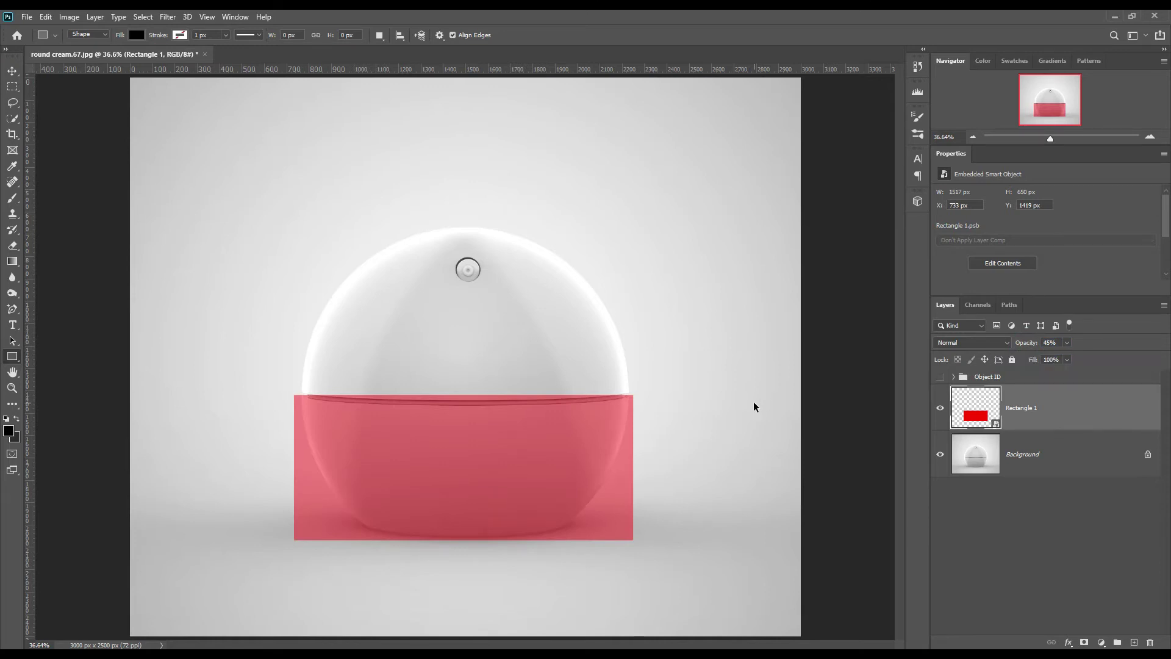
- Warp the red rectangle with the Arch preset, bending it downward to follow the curve of the seam
key("ctrl+t")
right_click(460, 428)
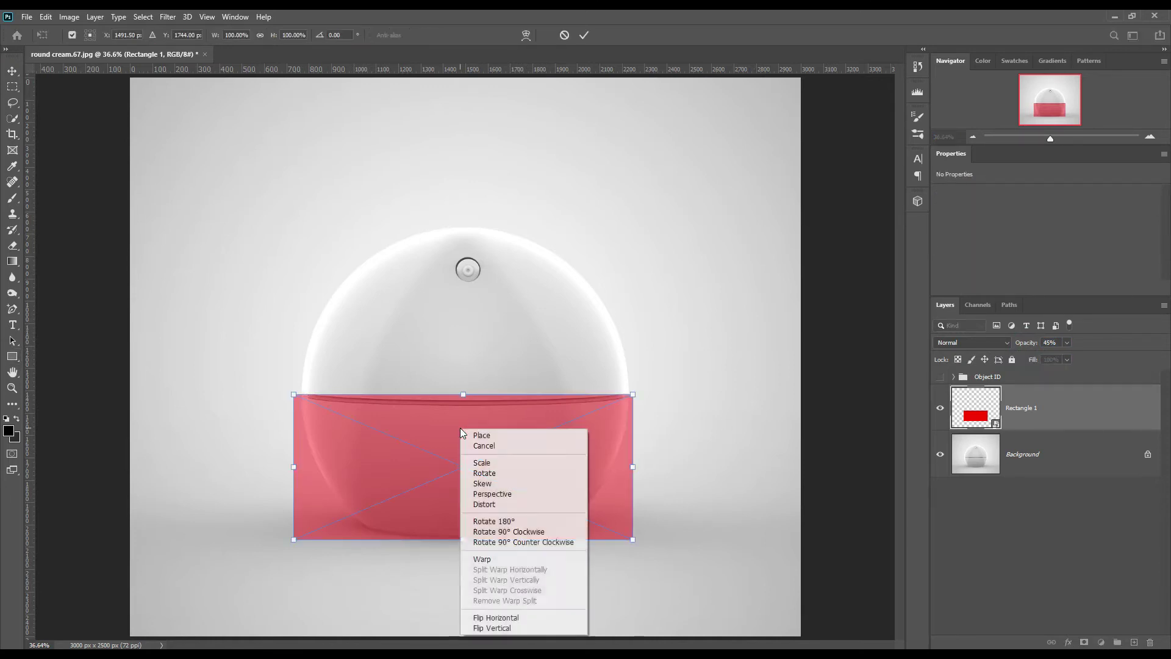
left_click(502, 560)
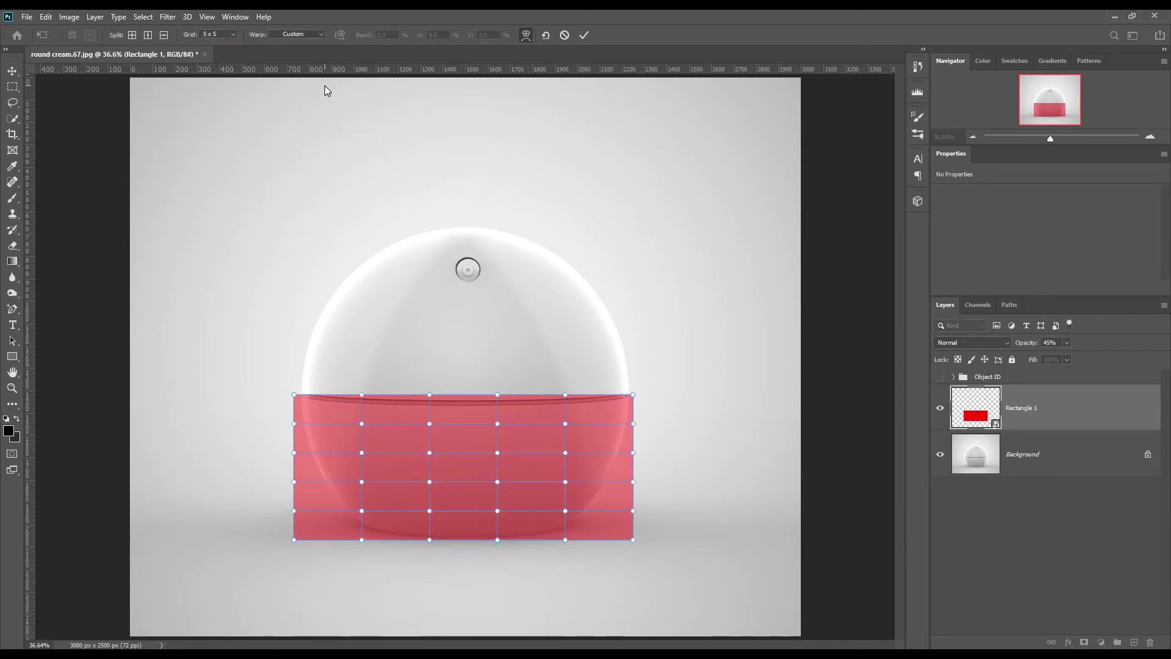
left_click(225, 36)
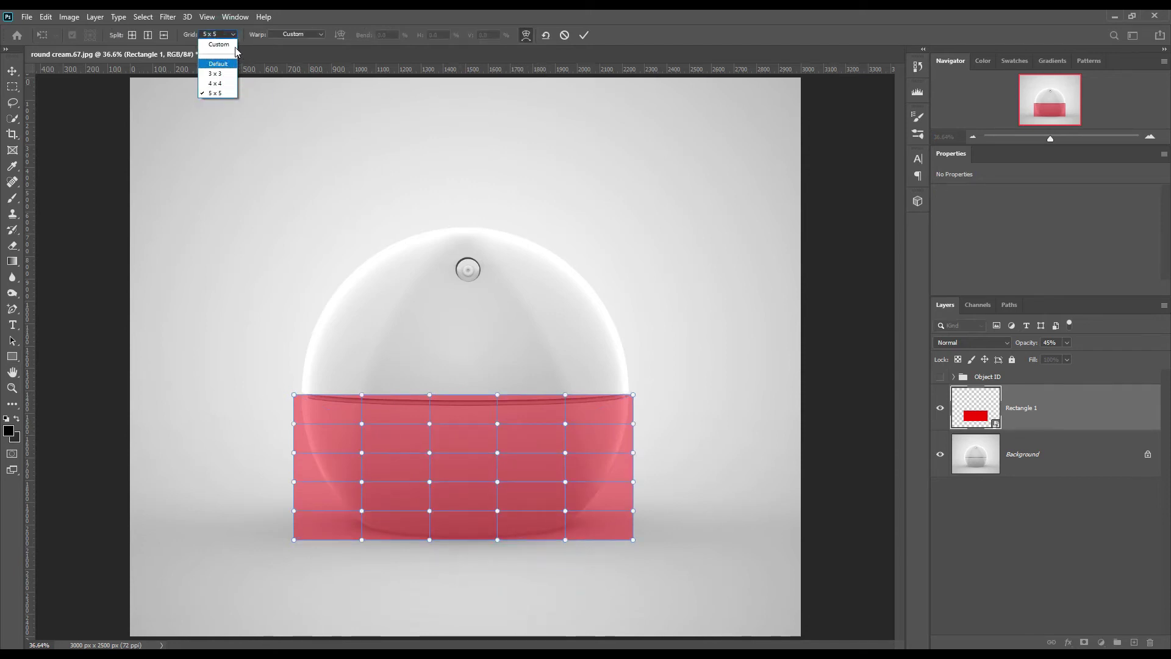
left_click(225, 65)
left_click(297, 34)
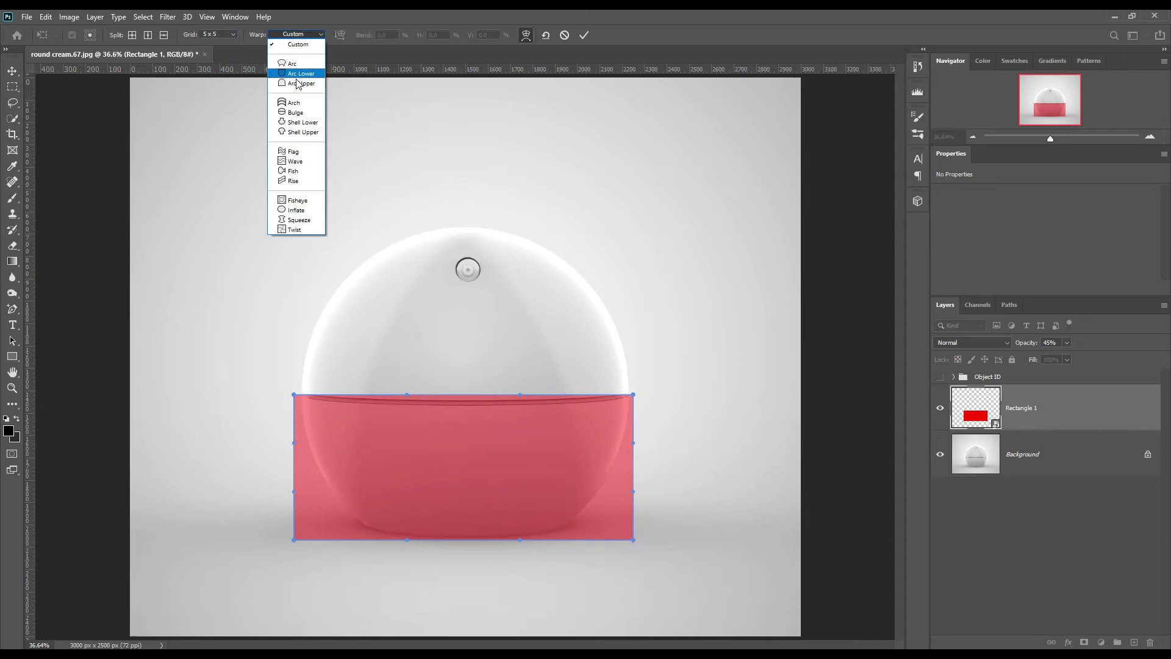
left_click(294, 103)
left_click_drag(462, 327, 462, 407)
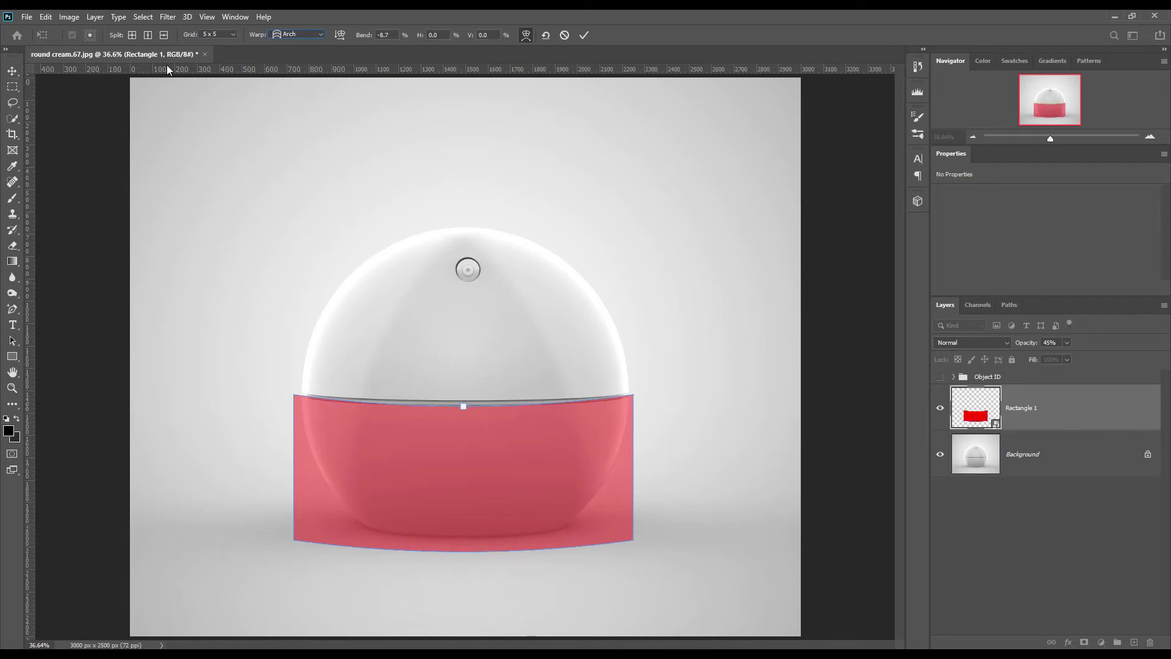
left_click(585, 37)
- Nudge the warped rectangle up to Y 1401 px so it covers the lower body's upper edge
left_click(11, 69)
key("Up")
key("Up")
key("Up")
key("Up")
key("Up")
key("Up")
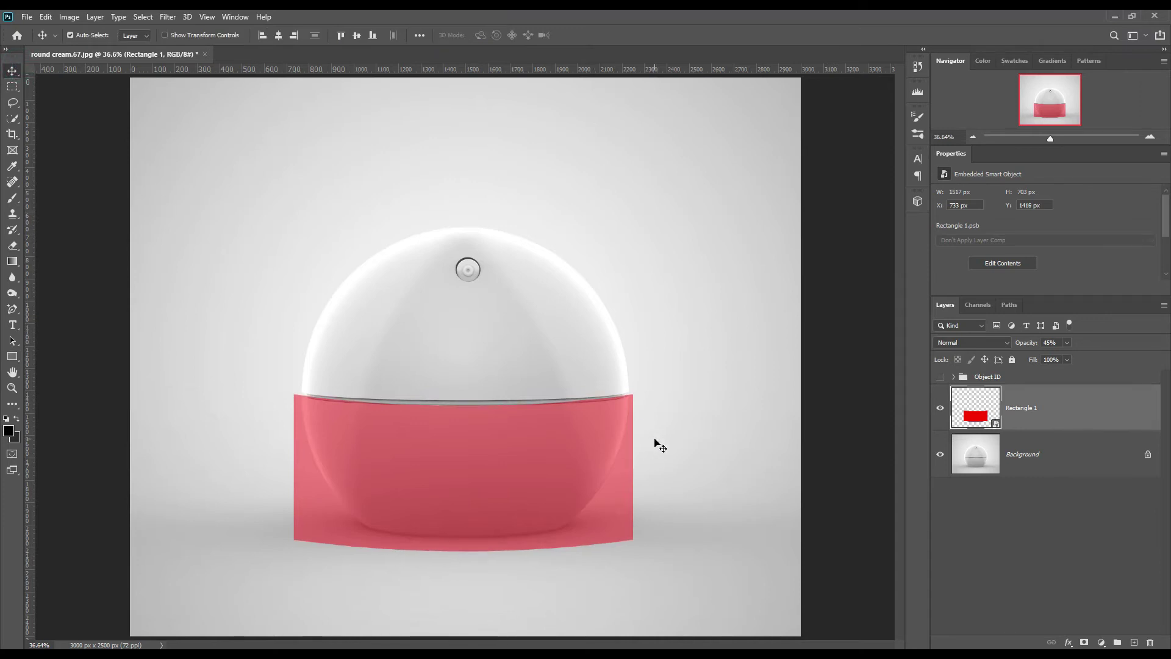
key("Up")
key("Up")
key("Up")
key("Up")
key("Up")
key("Up")
key("Up")
key("Up")
key("Up")
key("Up")
key("Up")
key("Up")
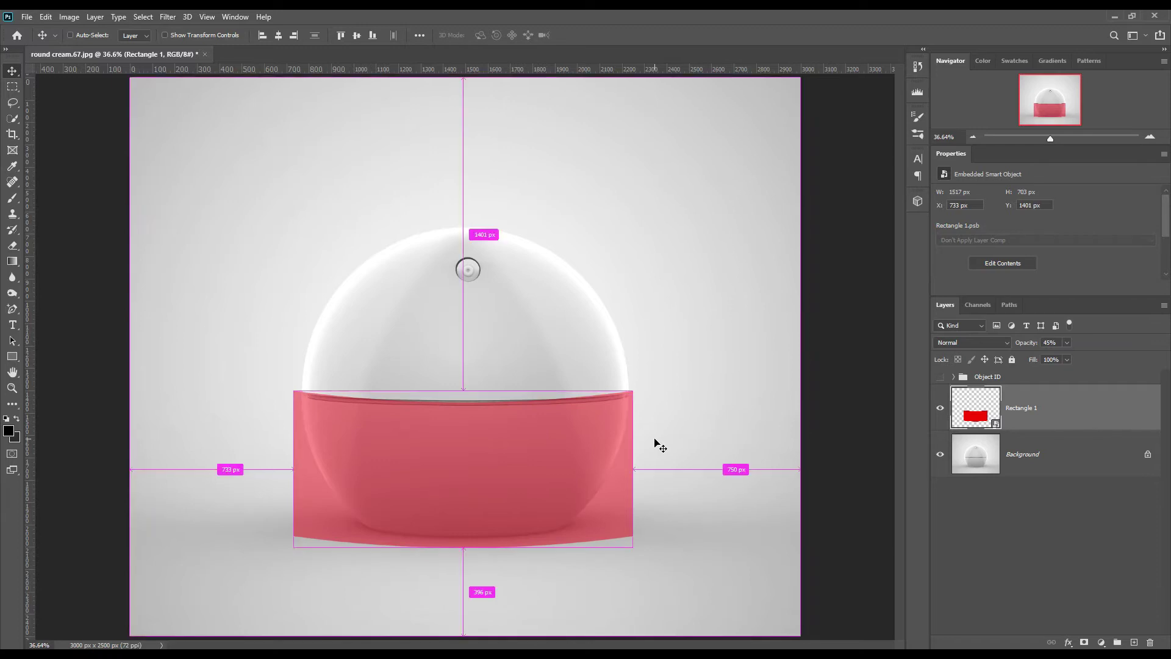
- Apply a Perspective transform to the red rectangle, narrowing its lower edge toward the container's base
key("ctrl+t")
right_click(512, 427)
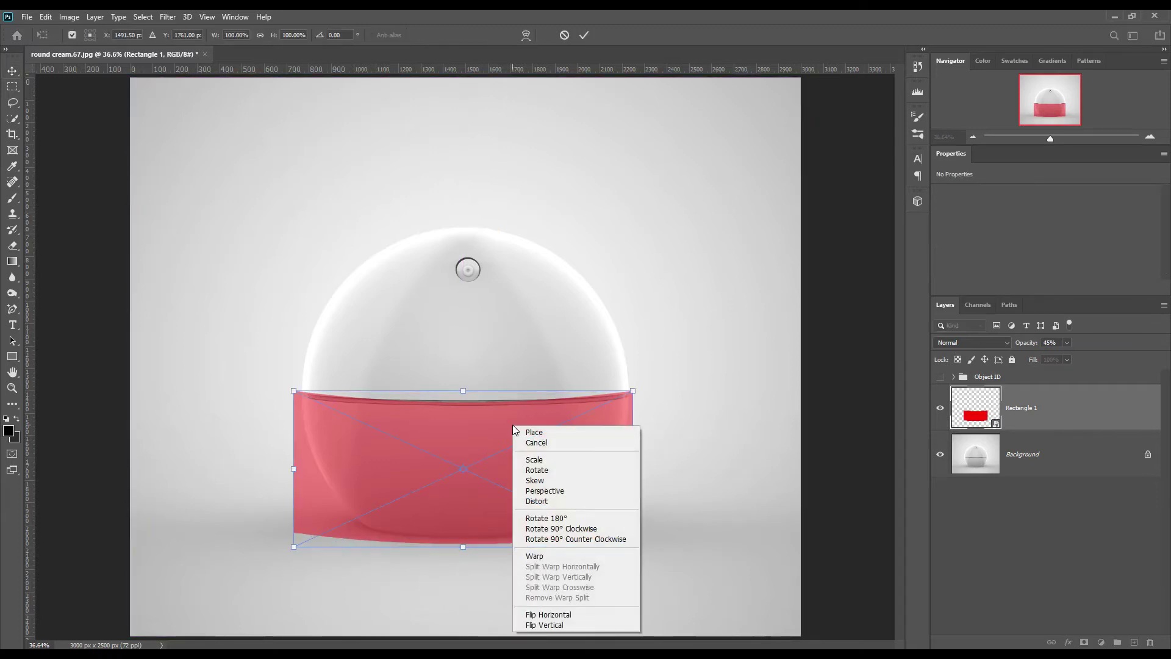
left_click(551, 493)
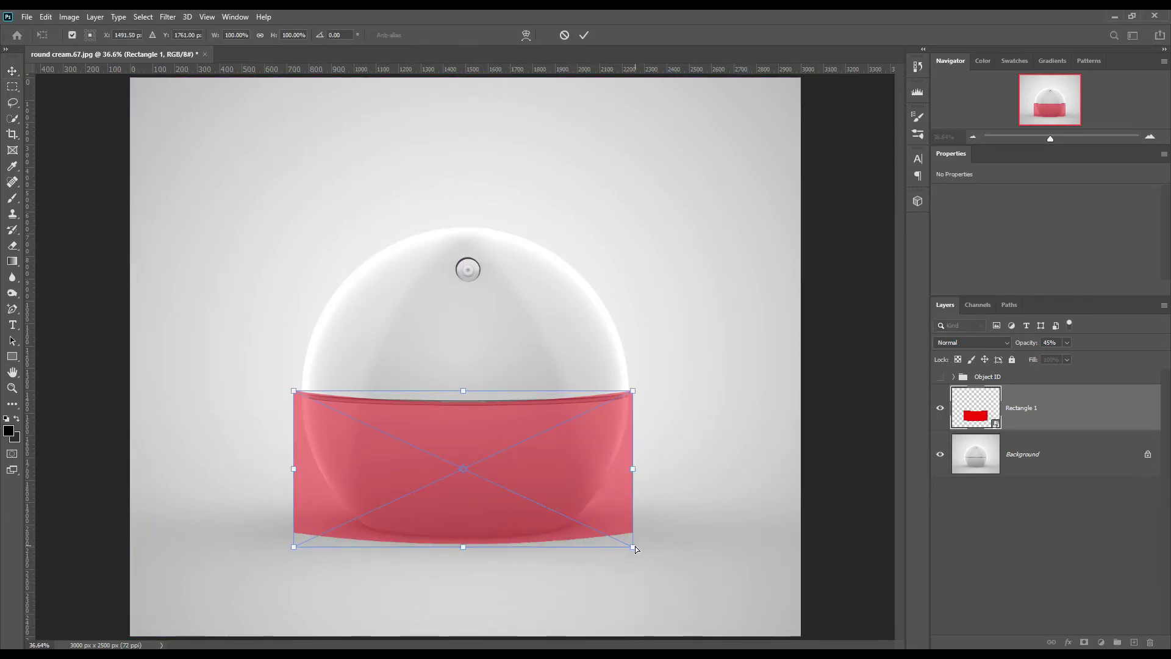
left_click_drag(632, 549, 613, 546)
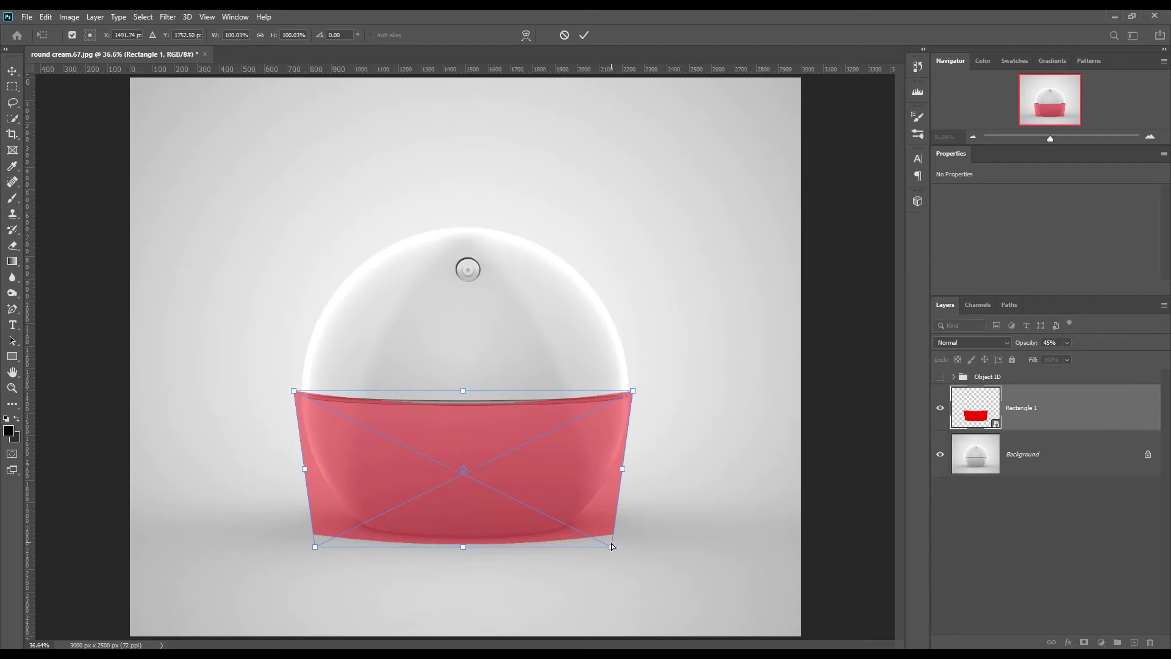
left_click(583, 35)
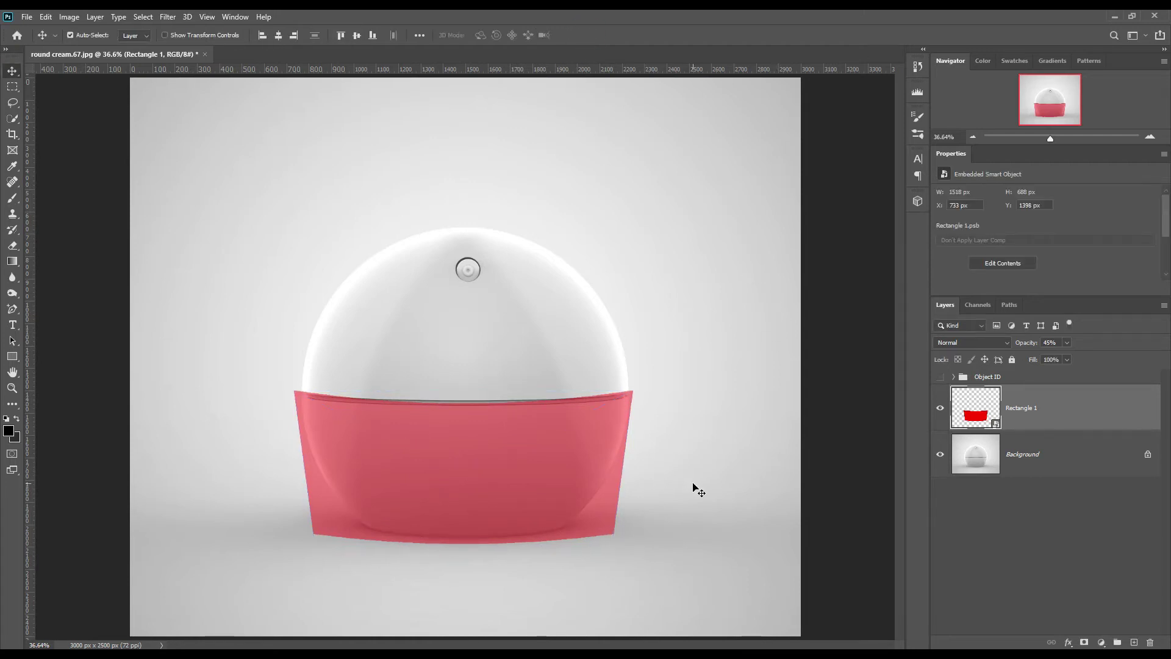
- Load the Shape 1 mask from the Object ID group as a selection and add it as Rectangle 1's layer mask
left_click(953, 376)
left_click(1062, 421, "ctrl")
left_click(953, 376)
left_click(1084, 640)
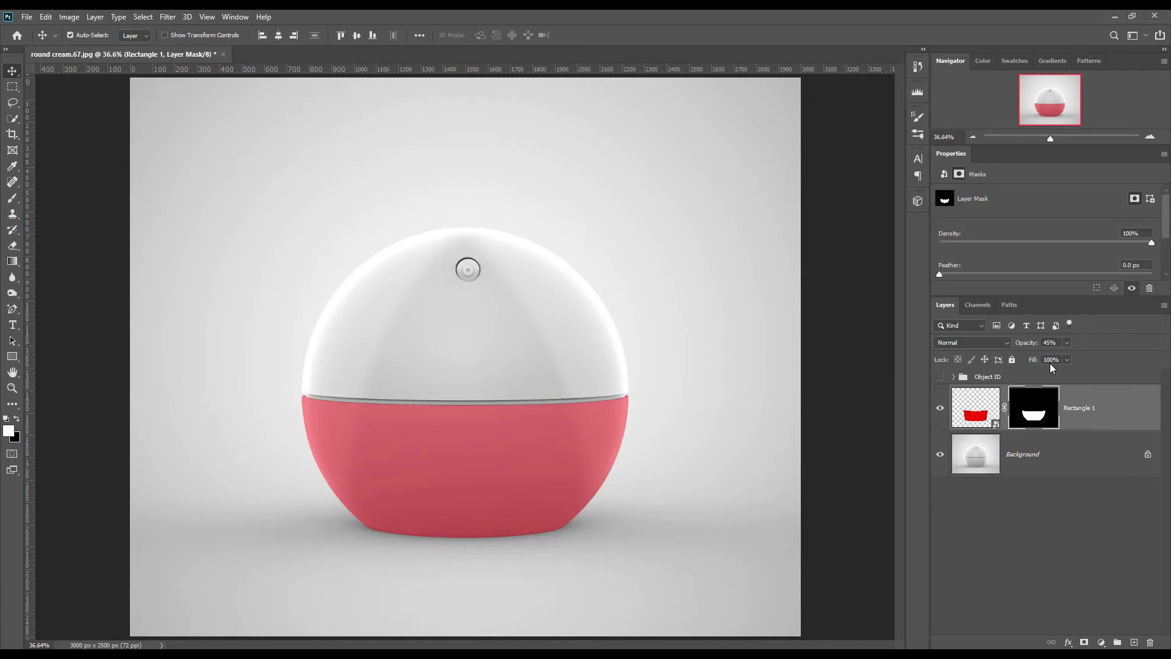
- Load the Shape 2 mask from the Object ID group as a selection and make the Background layer active
left_click(954, 376)
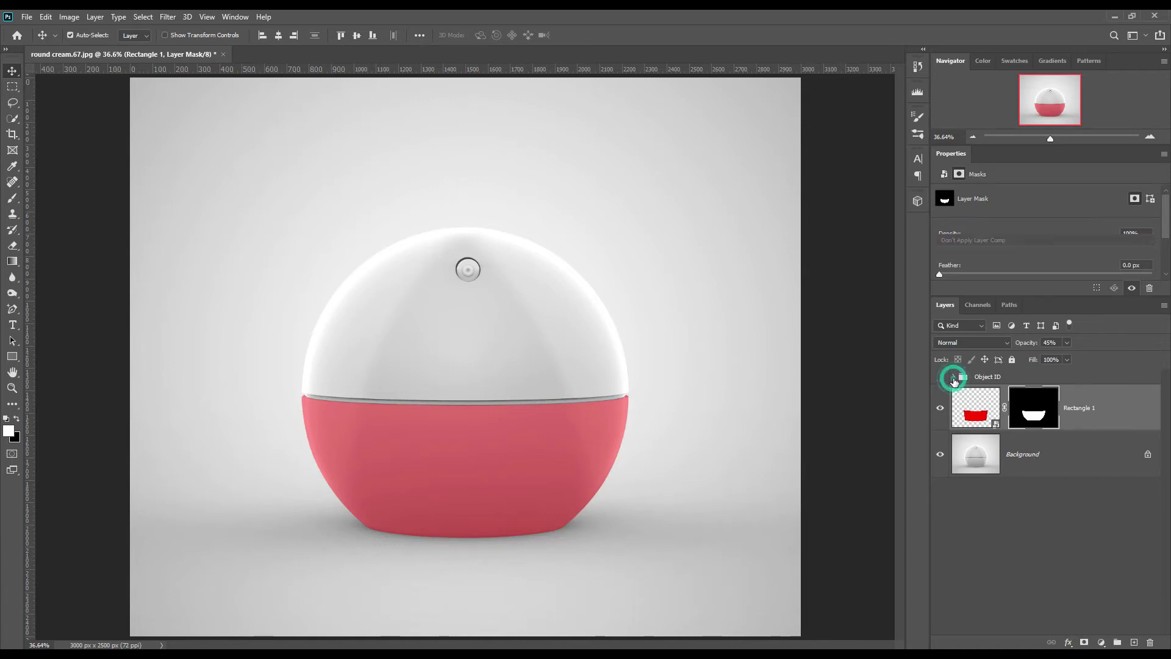
left_click(1064, 461, "ctrl")
left_click(955, 377)
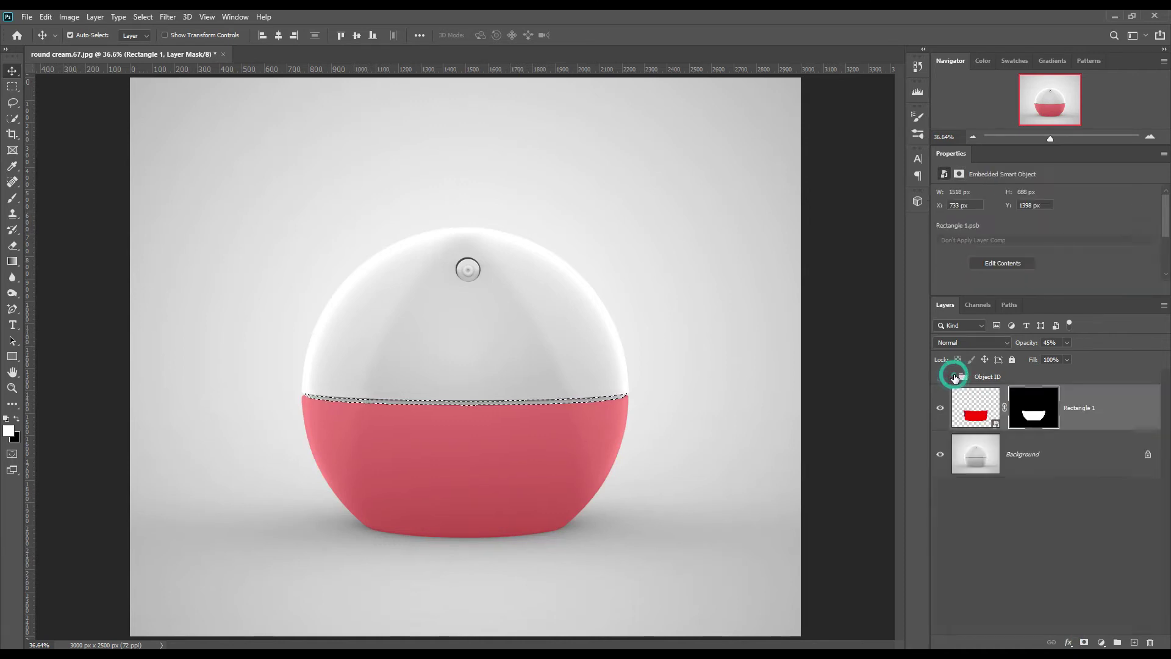
left_click(1046, 452)
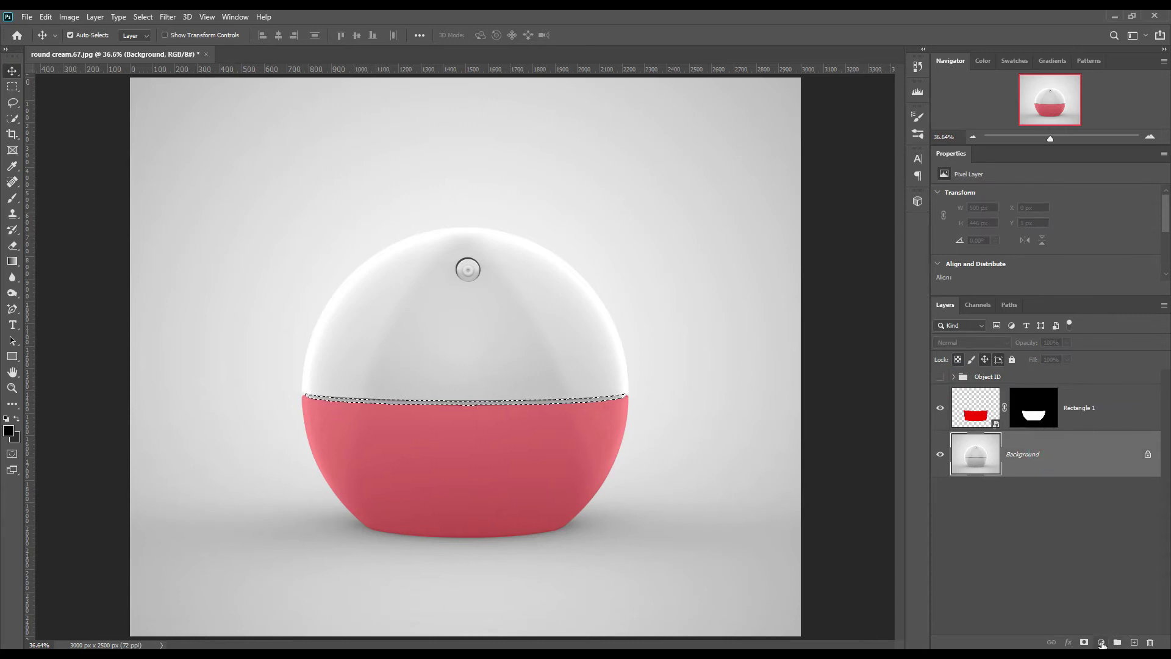
- Add a Solid Color fill layer in yellow f8d200 from the seam selection
left_click(1102, 642)
left_click(1105, 428)
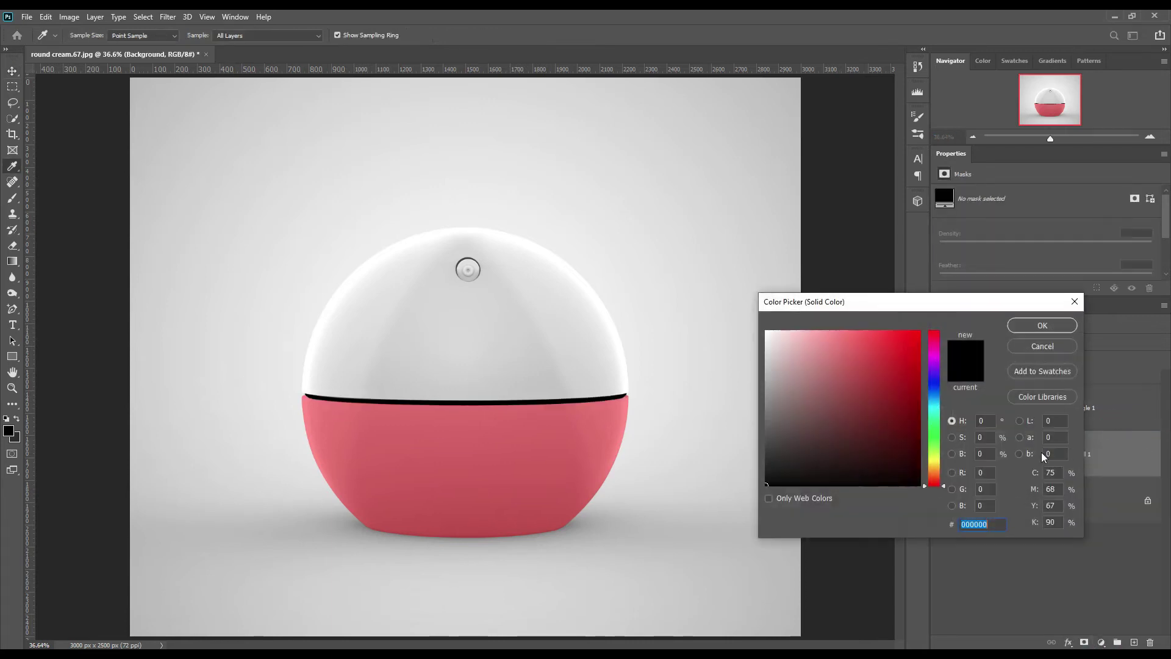
left_click_drag(884, 369, 921, 334)
left_click_drag(931, 479, 934, 464)
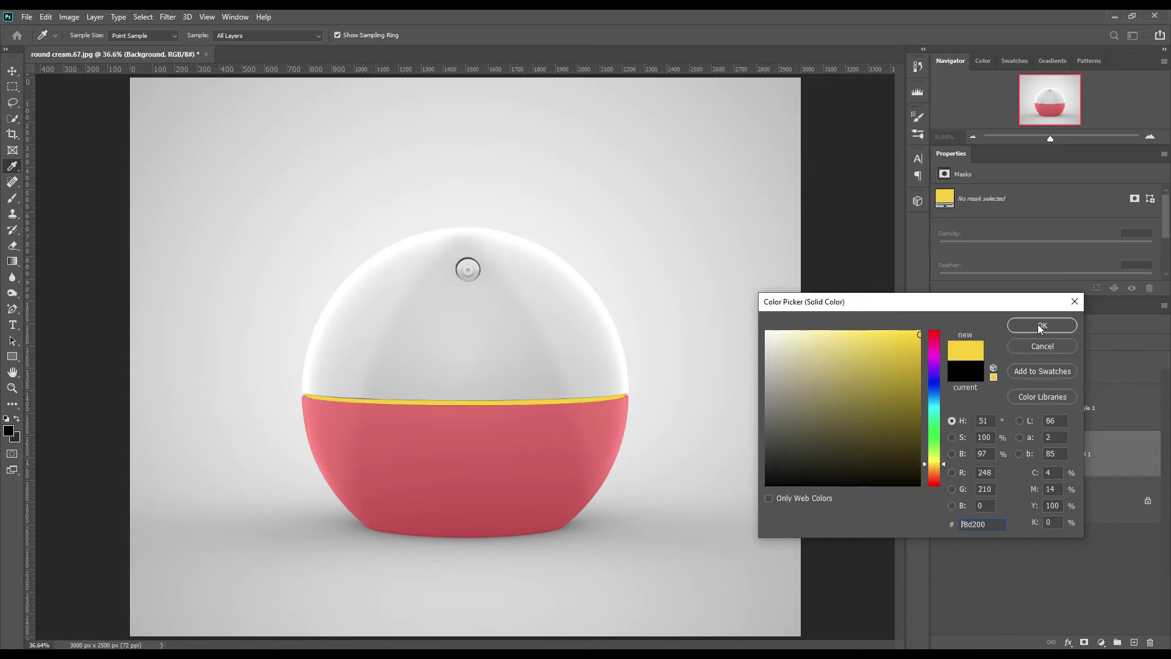
left_click(1043, 325)
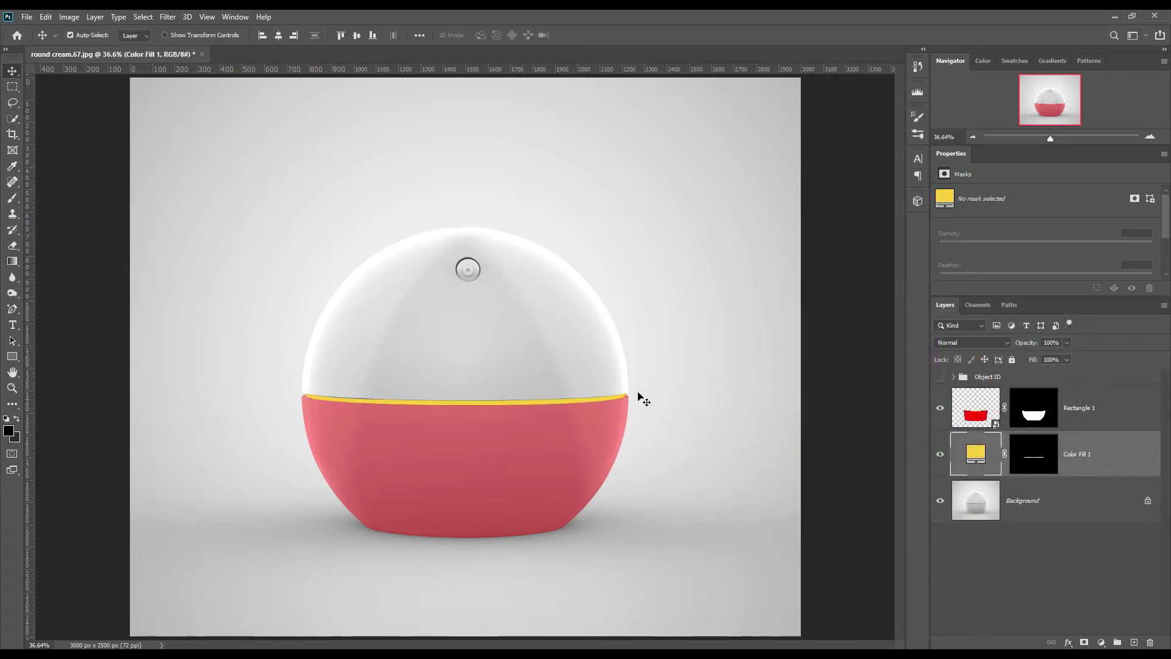
- Load the Shape 3 mask from the Object ID group as a selection and make the Background layer active
left_click(14, 357)
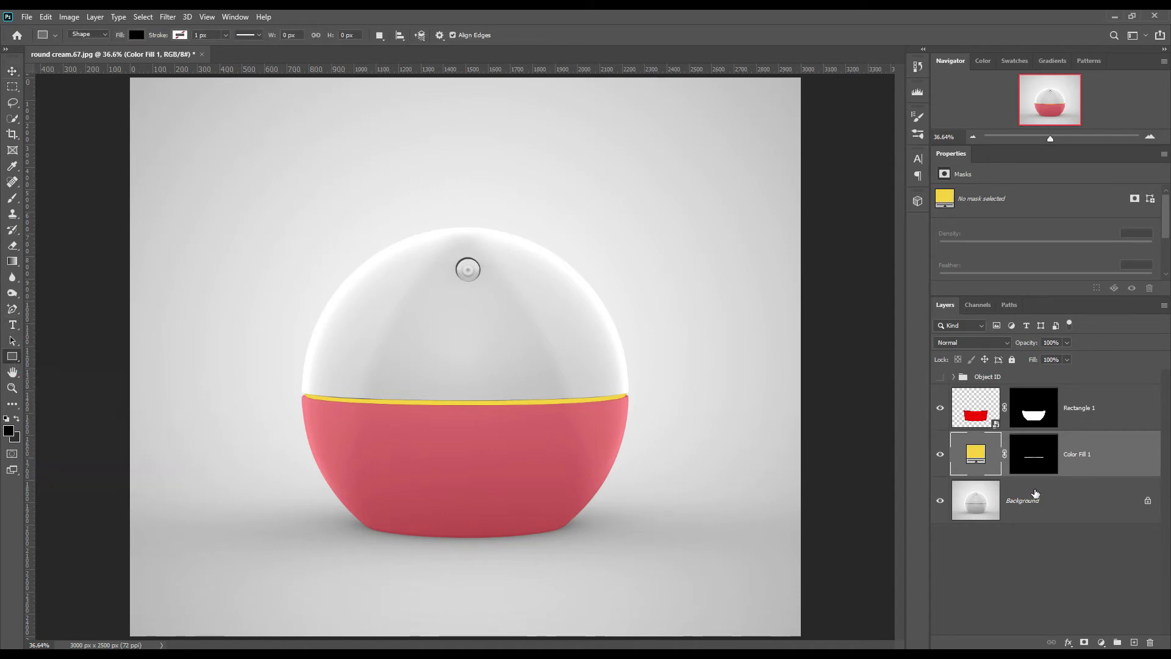
left_click(954, 377)
left_click(1060, 547, "ctrl")
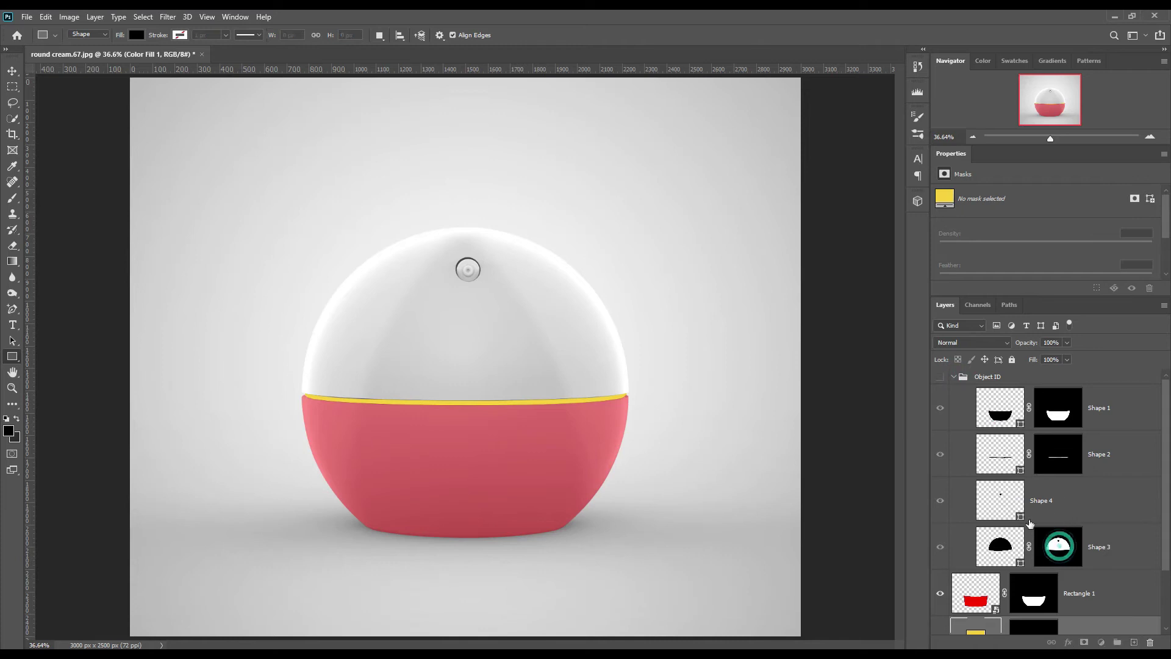
left_click(958, 379)
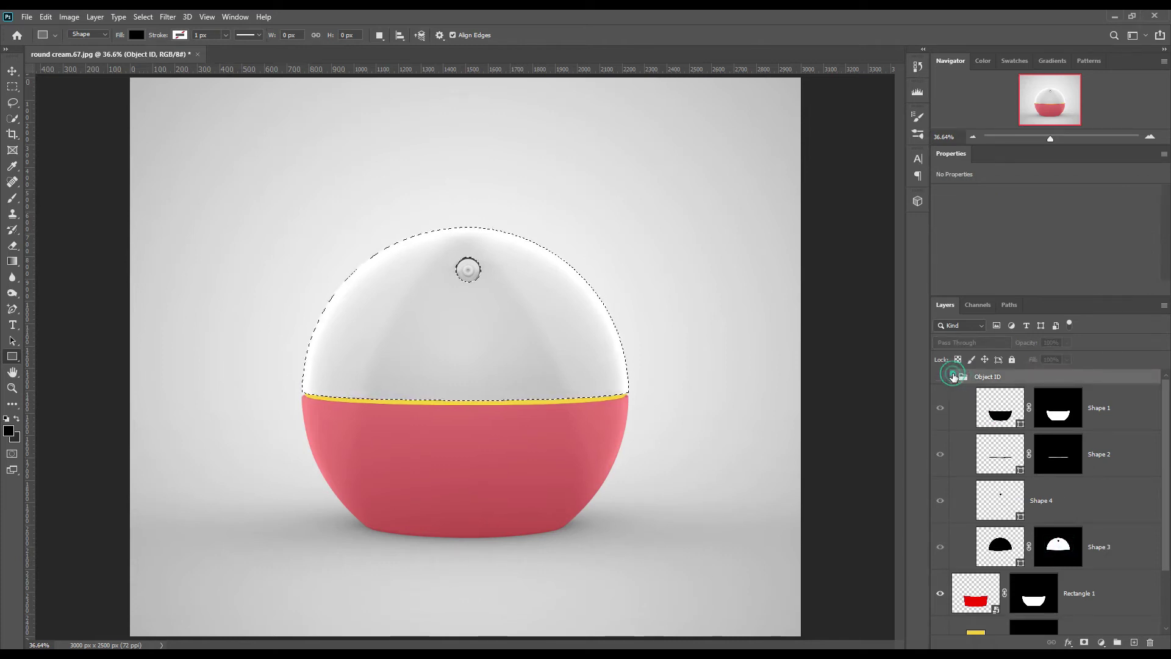
left_click(954, 377)
left_click(1043, 504)
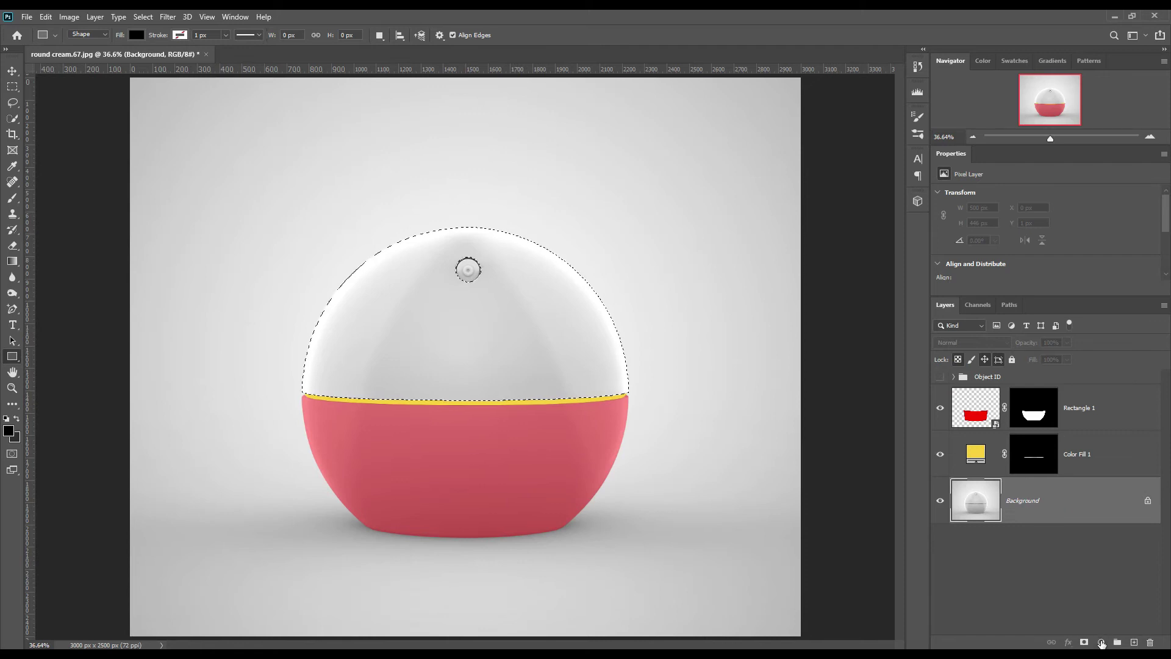
- Add a Solid Color fill layer in peach ffb793 from the lid selection and copy its hex code
left_click(1101, 642)
left_click(1107, 426)
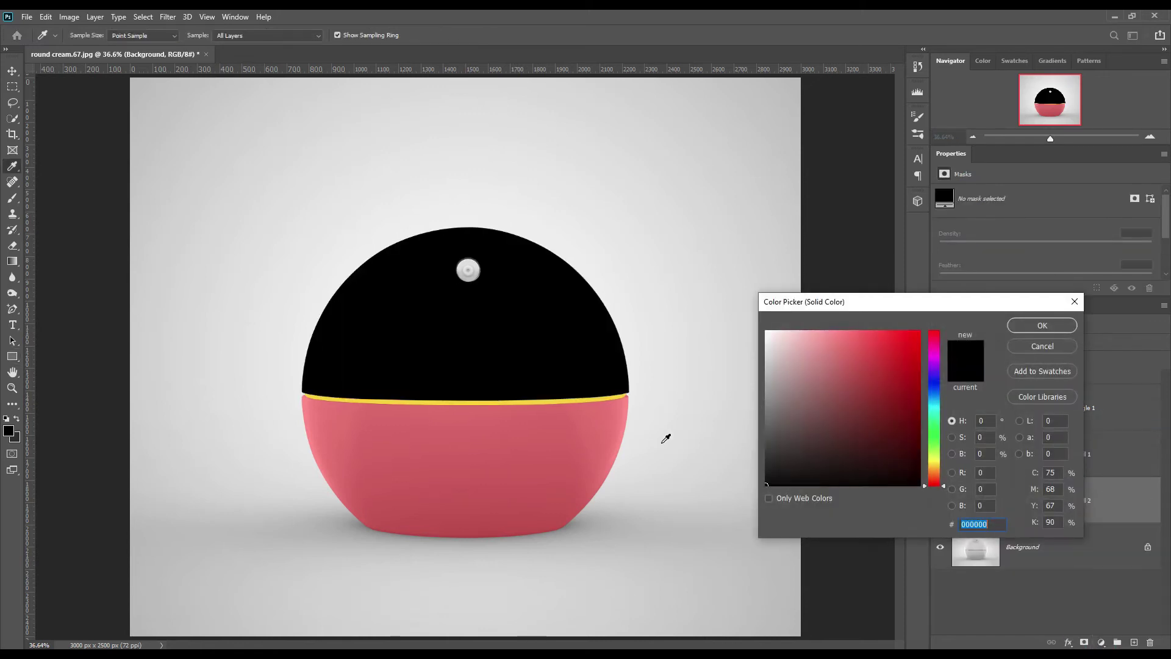
mouse_move(880, 358)
left_mouse_down()
mouse_move(906, 333)
mouse_move(831, 326)
left_mouse_up()
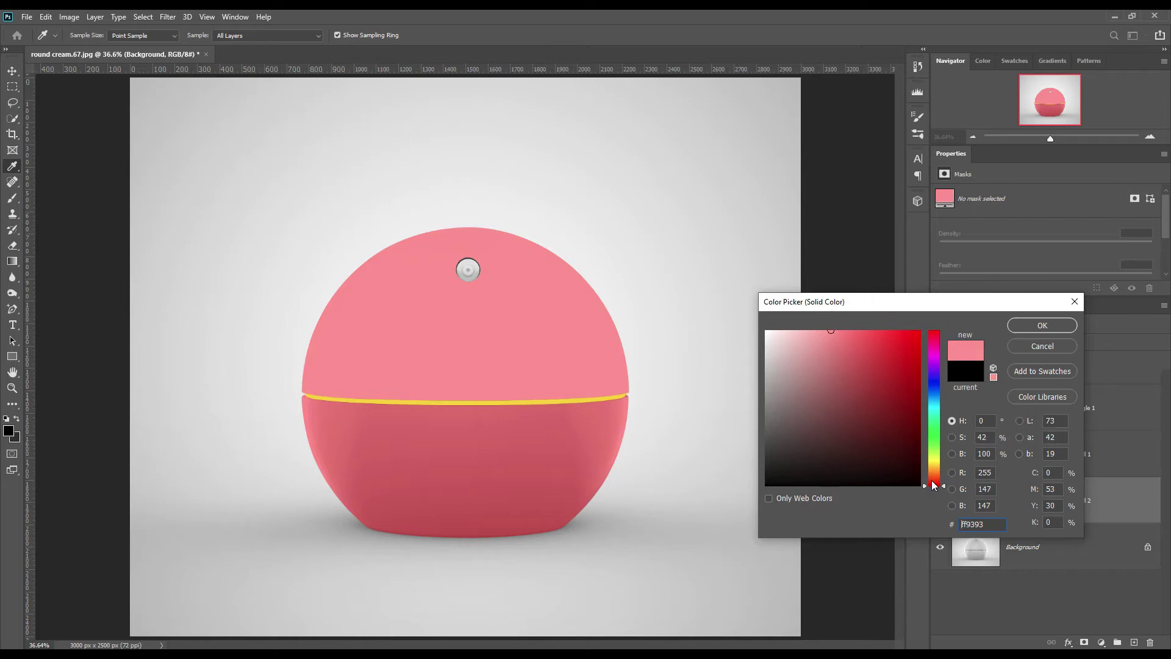
left_click_drag(934, 486, 936, 482)
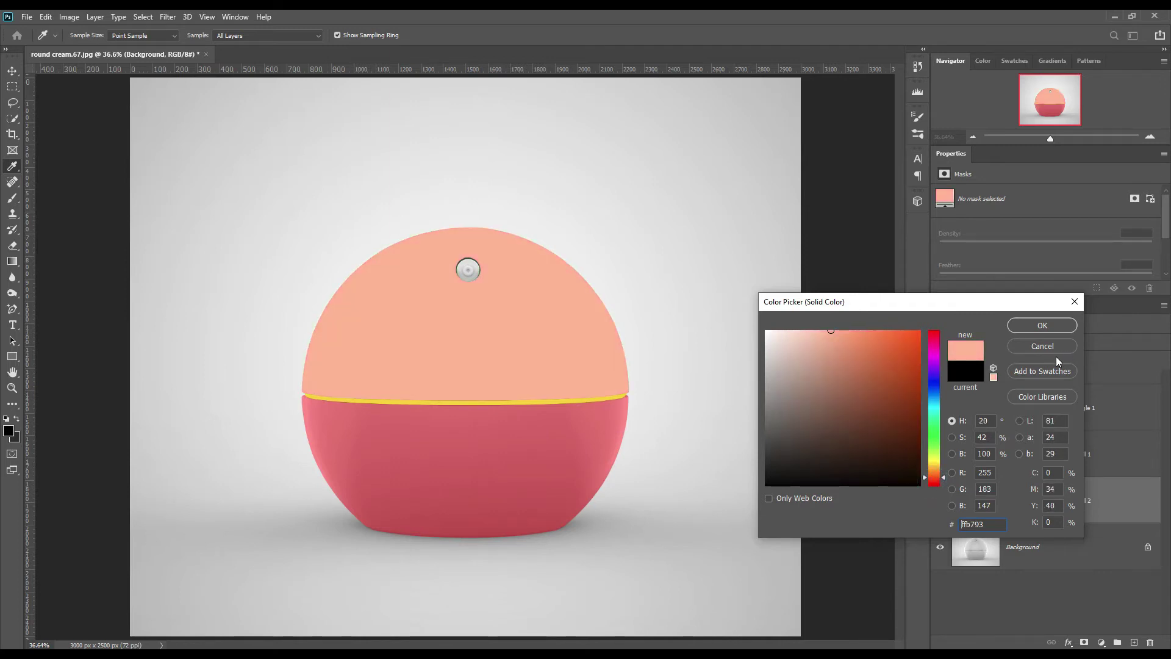
double_click(991, 527)
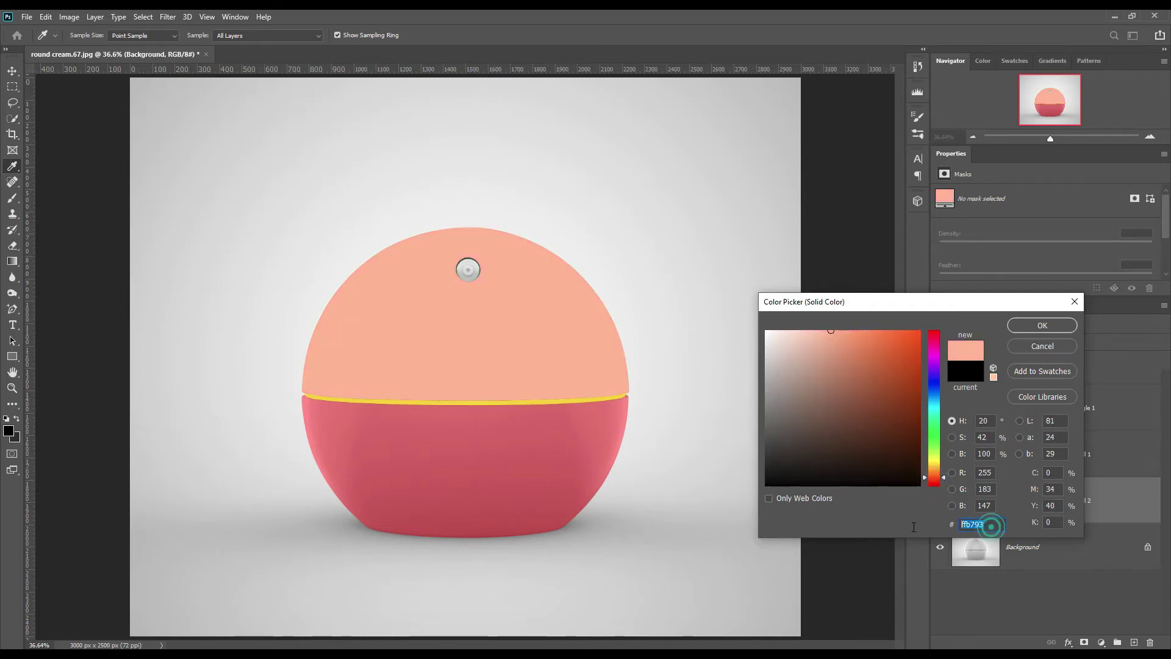
left_click(1043, 325)
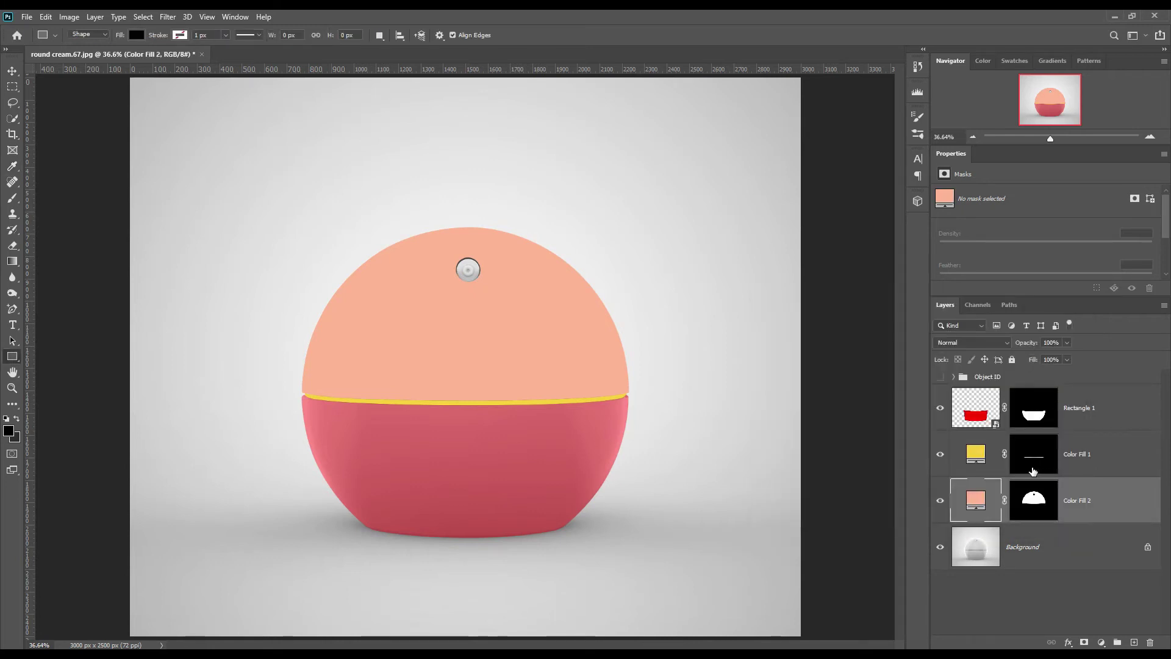
- Raise the Rectangle 1 layer's opacity to 100% and recolour the rectangle inside its smart object to ffb793
left_click(1104, 408)
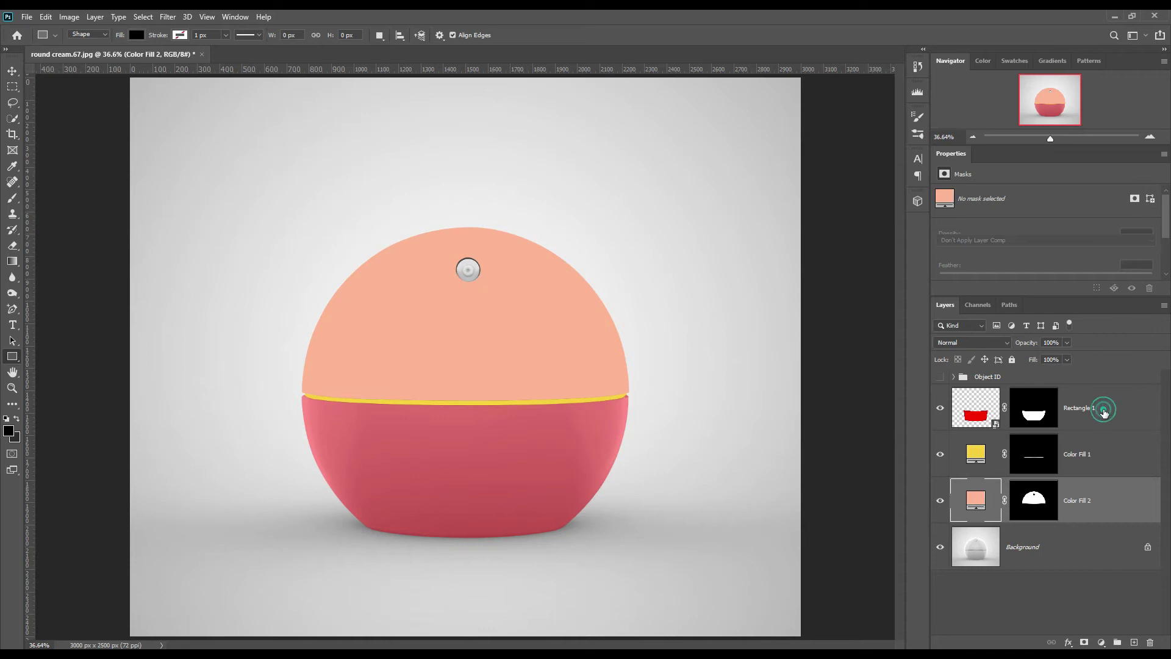
left_click_drag(1027, 343, 1137, 354)
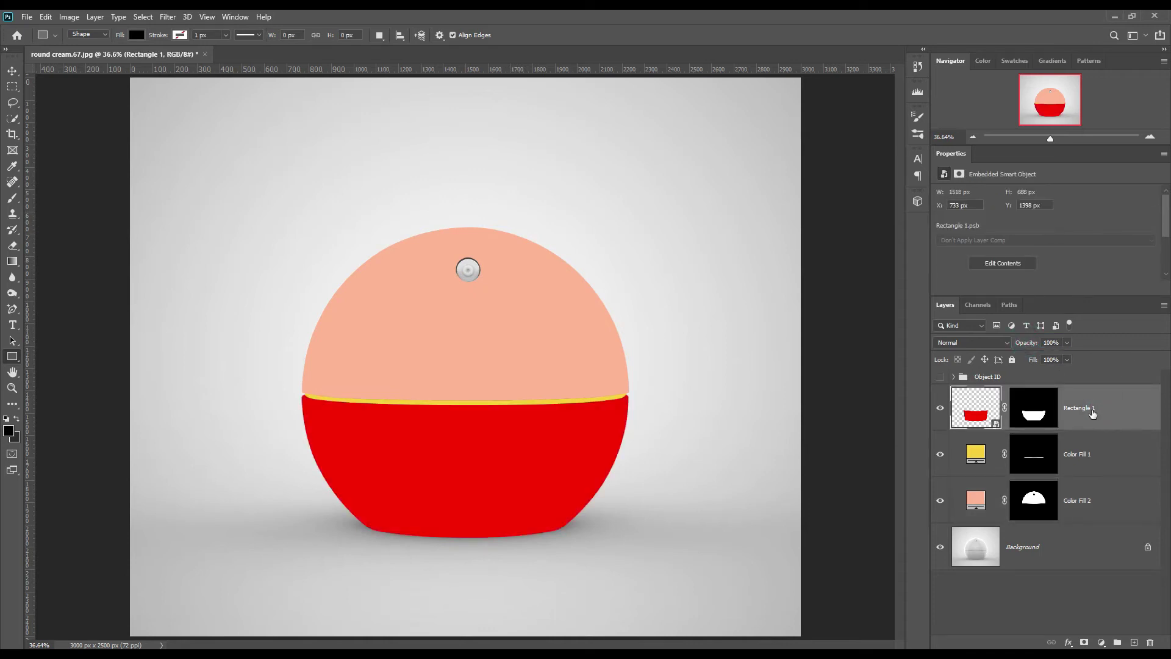
double_click(994, 425)
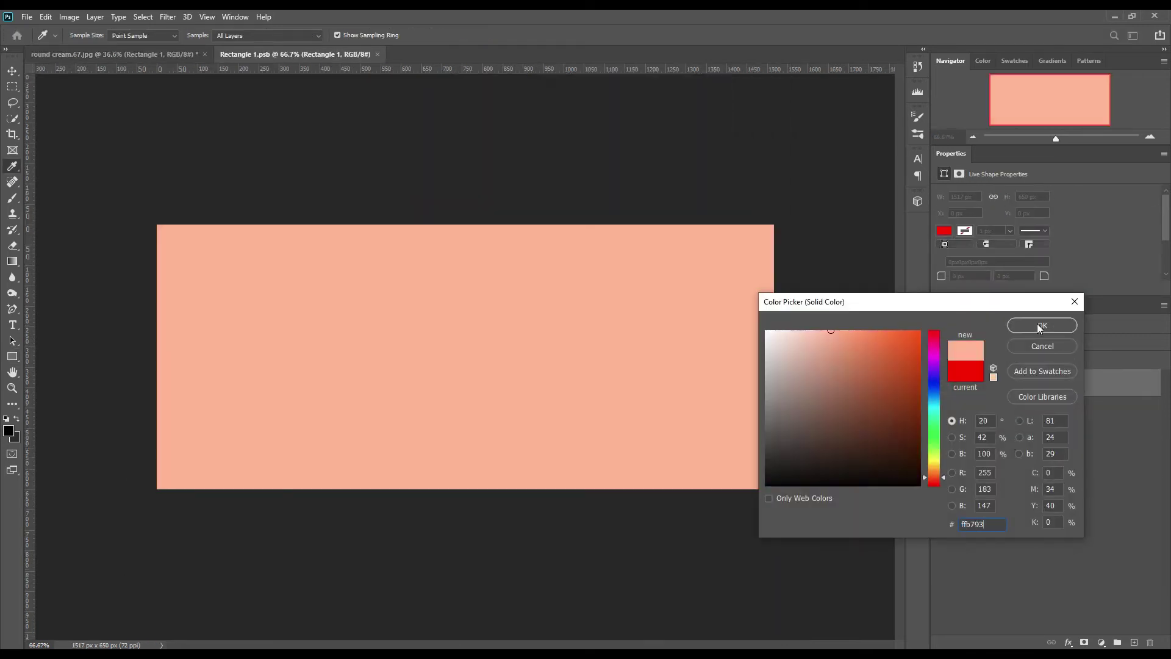
left_click(1040, 327)
- Add the heading COSMETIC JAR to the upper part of the label, then scale and reposition it
key("t")
left_click(350, 298)
type("COSMETIC JAR")
left_click(582, 35)
key("v")
left_click_drag(366, 295, 691, 258)
key("ctrl+t")
left_click(603, 36)
left_click_drag(591, 279, 498, 281)
- Add the text MOCKUP beneath the COSMETIC JAR heading and scale it
key("t")
left_click(378, 337)
type("MOCKUP")
left_click(582, 35)
key("v")
key("ctrl+t")
left_click_drag(406, 325, 527, 293)
- Set the MOCKUP text to a non-bold weight and spread its letters widely apart
left_click(265, 34)
left_click(210, 57)
left_click_drag(381, 325, 517, 332)
key("alt+Right")
key("alt+Right")
key("alt+Right")
key("alt+Right")
key("alt+Right")
key("alt+Right")
key("alt+Right")
key("alt+Right")
key("alt+Right")
key("alt+Right")
key("alt+Right")
key("alt+Right")
key("alt+Right")
key("alt+Right")
key("alt+Right")
key("alt+Right")
key("alt+Right")
key("alt+Right")
key("alt+Right")
key("alt+Right")
left_click(582, 35)
- Reposition the MOCKUP text so it sits centred under the COSMETIC JAR heading
key("v")
key("ctrl+t")
left_click(604, 35)
left_click_drag(421, 316, 465, 317)
- Select both the MOCKUP and COSMETIC JAR layers and shift them down together towards the label's vertical middle
left_click(1026, 410, "shift")
key("Down")
key("Down")
key("Down")
key("Down")
key("Down")
key("Down")
key("Down")
key("Down")
key("Down")
key("Down")
key("Down")
key("Down")
key("Down")
key("Down")
key("Down")
key("Down")
key("Down")
key("Down")
key("Down")
key("Down")
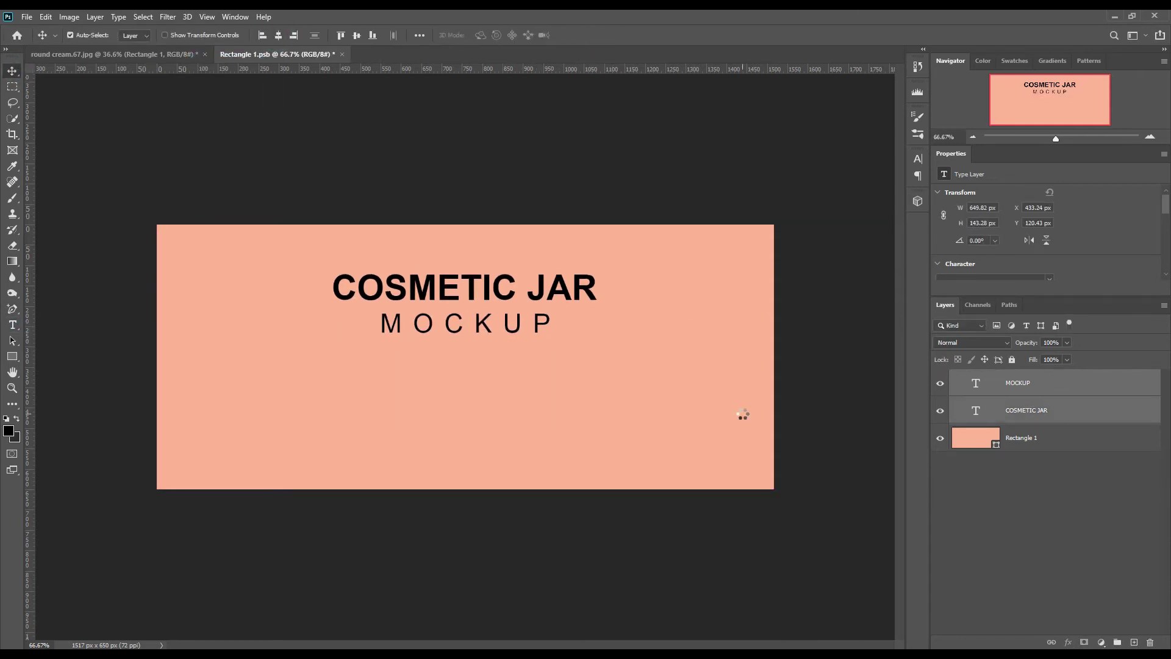
left_click(152, 396)
- Add the text Net Wt 500gm in the lower part of the label with normal letter spacing
key("t")
left_click(397, 432)
left_click(918, 160)
left_click(897, 191)
left_click(896, 203)
left_click(878, 273)
left_click(897, 191)
key("Return")
left_click(883, 154)
type("net Wt 500gm")
left_click(582, 35)
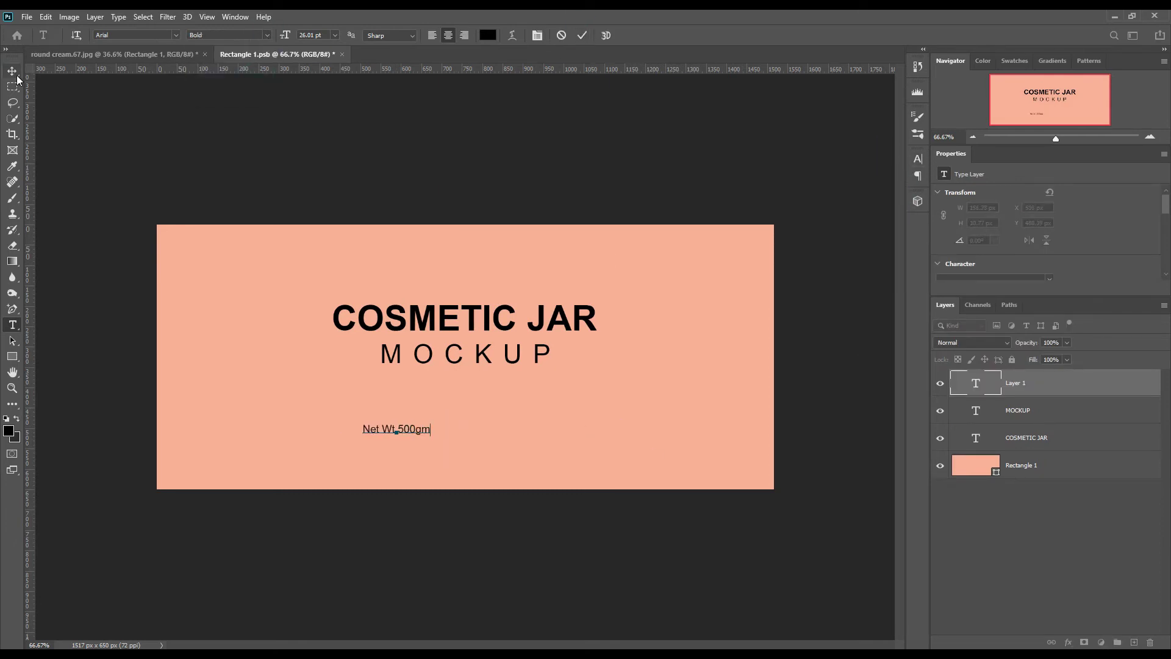
- Make the Net Wt 500gm text bold, enlarge it to about 273 px wide and centre it under MOCKUP
left_click(267, 35)
left_click(205, 68)
left_click(281, 36)
key("ctrl+t")
left_click_drag(504, 423, 542, 416)
key("Return")
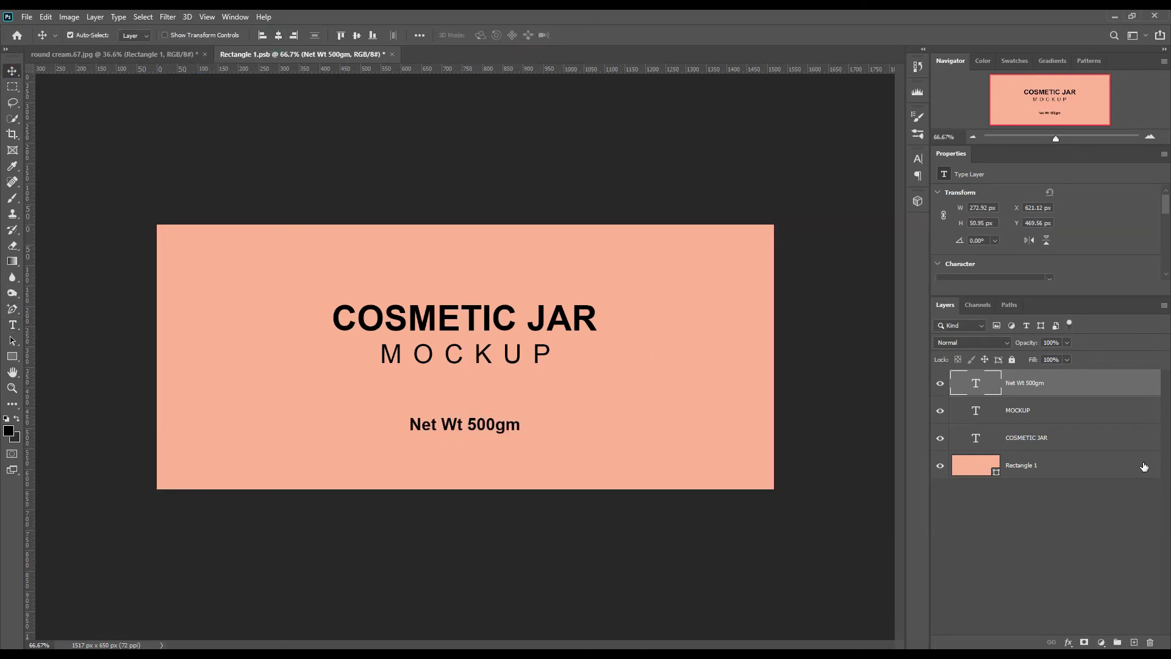
- Add the text Mockupart on the label and set it in a brush-script font
left_click(14, 325)
left_click(231, 407)
type("Mockupart")
left_click(581, 34)
left_click(176, 36)
left_click(235, 71)
- Enlarge the Mockupart text to span the whole label and tilt it to about -16.29°
key("ctrl+t")
left_click_drag(260, 397, 751, 149)
left_click_drag(191, 429, 287, 542)
left_click_drag(427, 305, 439, 410)
left_click_drag(836, 379, 833, 439)
left_click_drag(188, 337, 164, 333)
left_click_drag(721, 168, 740, 193)
left_click_drag(142, 295, 149, 324)
mouse_move(729, 160)
left_mouse_down()
mouse_move(737, 170)
mouse_move(720, 144)
left_mouse_up()
left_click_drag(627, 278, 635, 307)
left_click_drag(722, 195, 732, 180)
left_click_drag(155, 347, 136, 342)
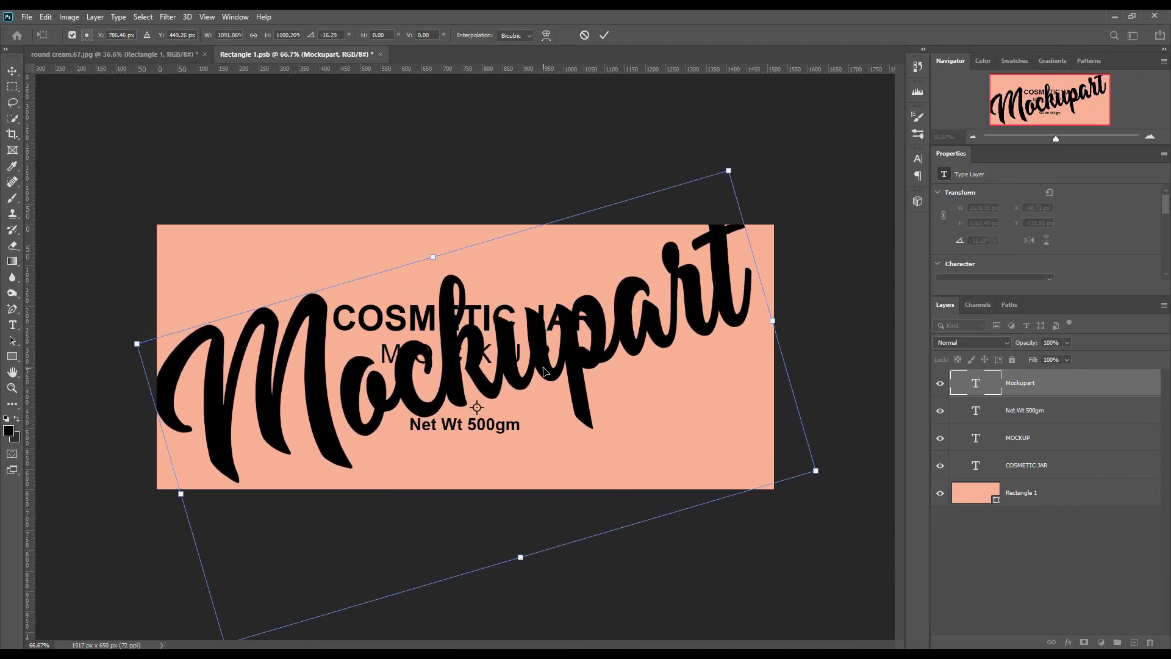
left_click_drag(537, 341, 540, 349)
left_click(603, 35)
- Move the Mockupart layer directly above Rectangle 1 and recolour its text to a pale peach tint
left_click_drag(1062, 386, 1062, 470)
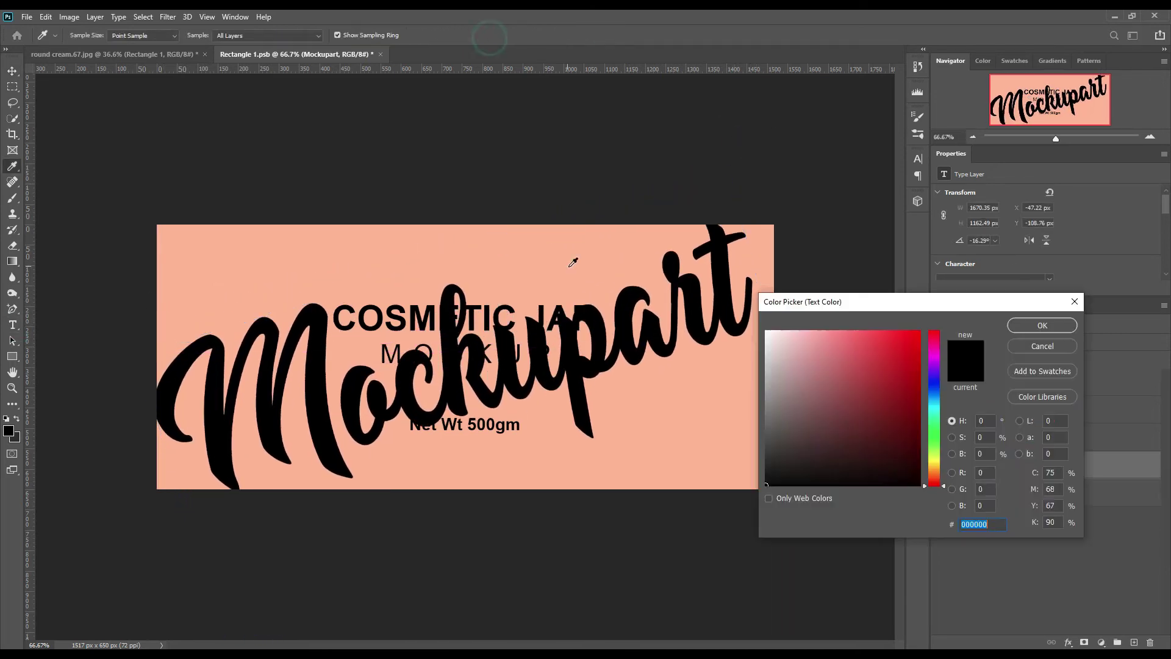
left_click(1041, 329)
- Save the label smart object and return to the round cream.67.jpg document
left_click(27, 17)
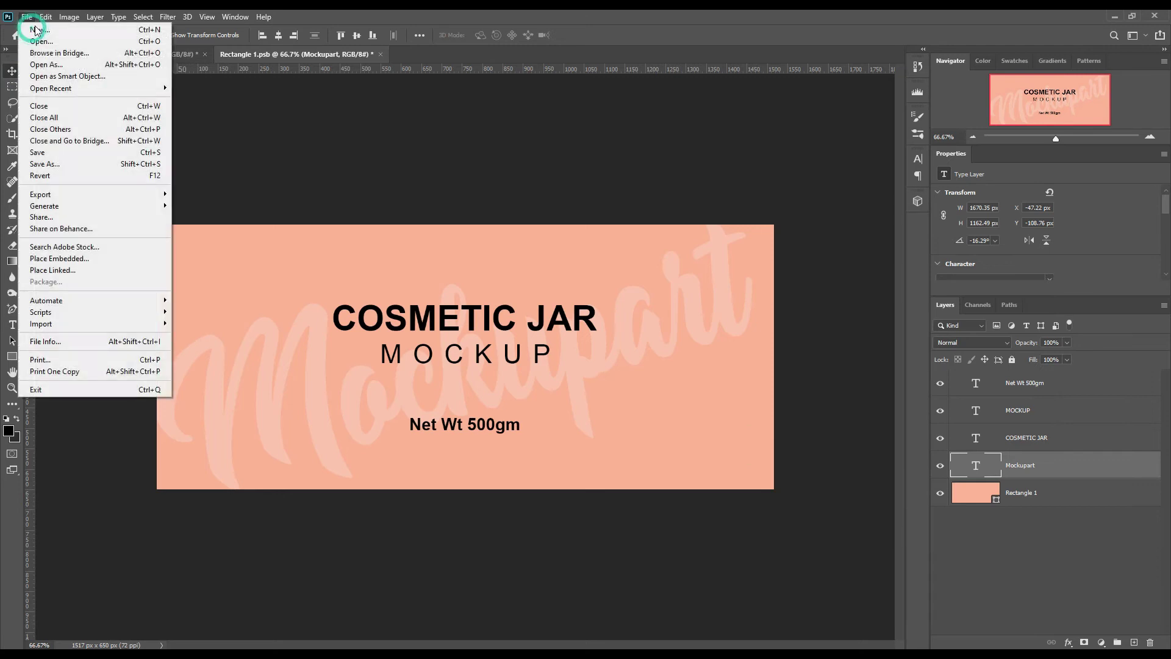
left_click(64, 158)
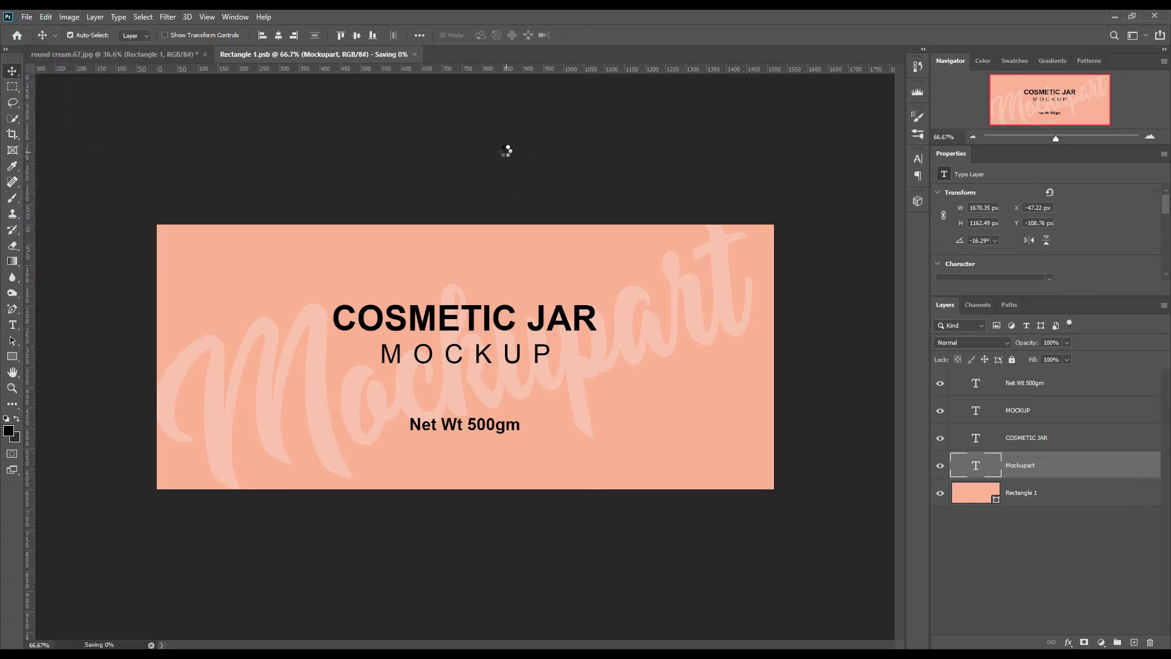
left_click(159, 55)
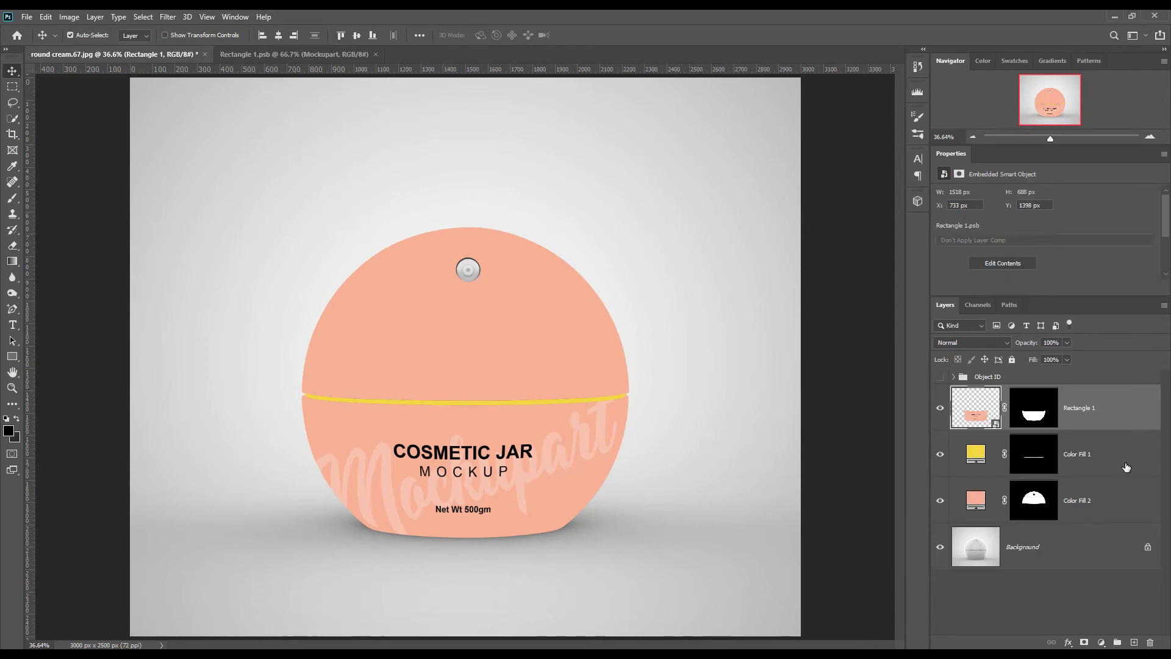
- Load the label and fill layer masks as one combined selection and copy that area of the Background to a new layer
left_click(1035, 421, "ctrl")
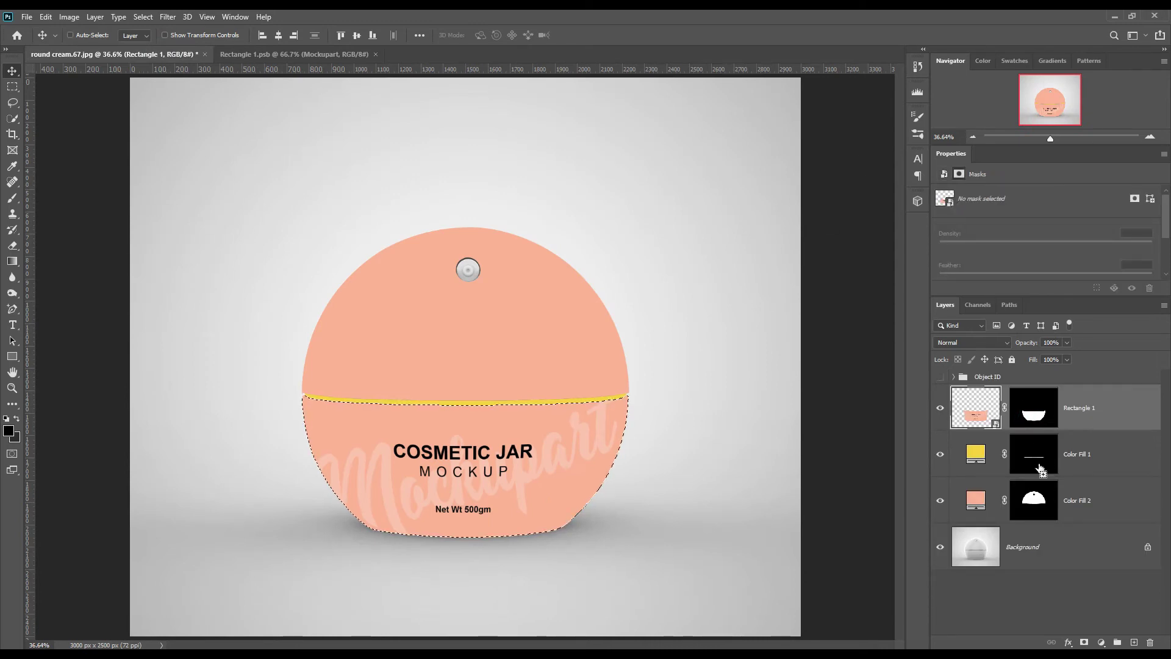
left_click(1042, 510, "ctrl+shift")
left_click(1065, 555)
key("ctrl+j")
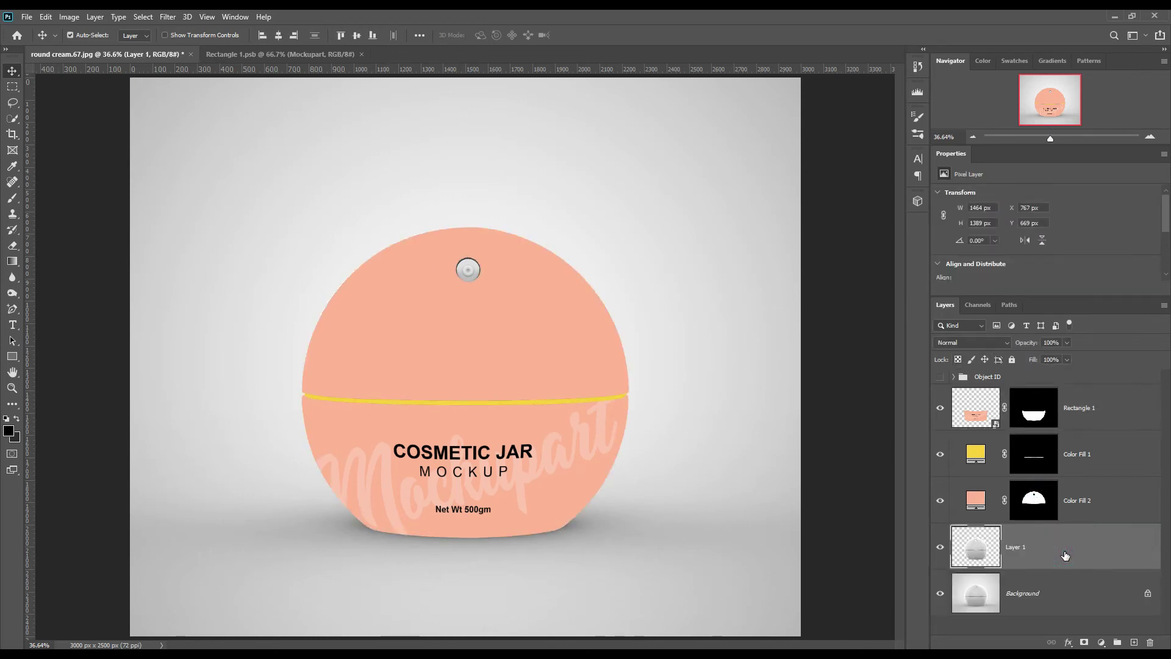
- Move the copied container layer above Rectangle 1 and duplicate it twice
left_click_drag(1063, 542, 1065, 392)
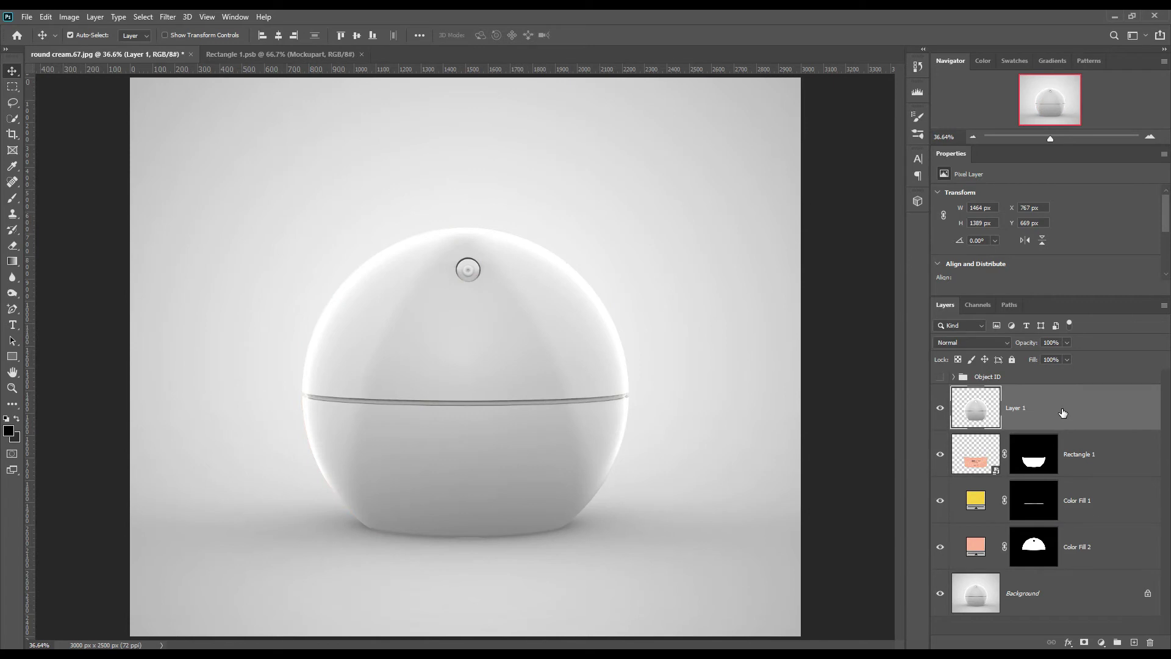
key("ctrl+j")
key("ctrl+j")
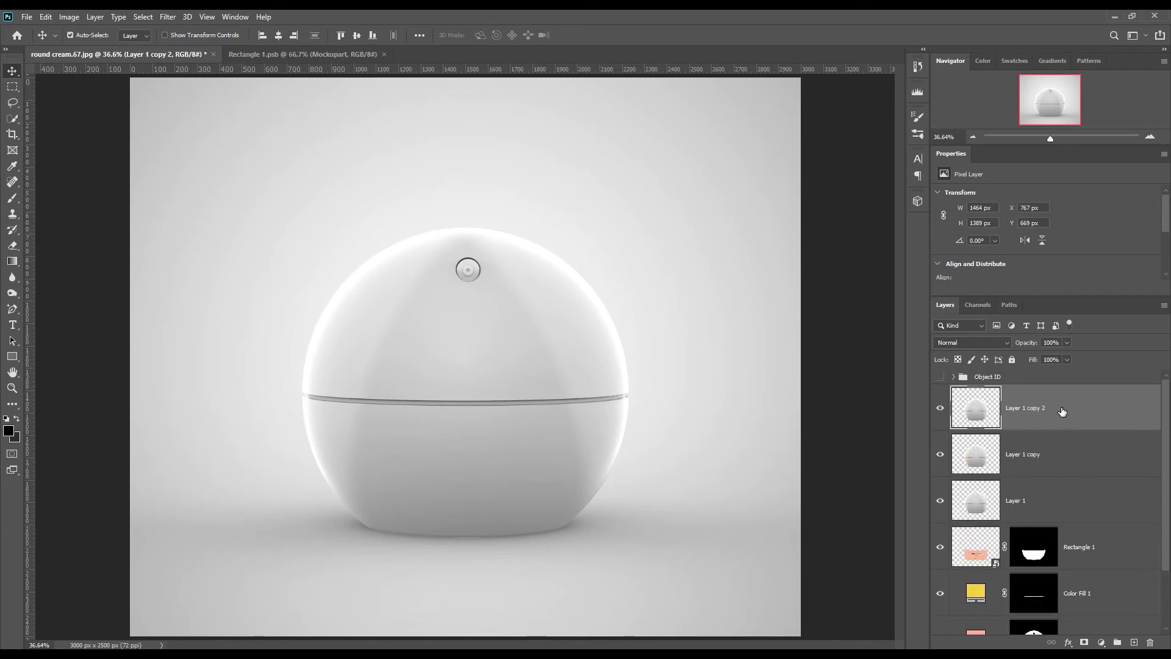
- Rename the three container copies, from lowest to highest, as Shadow, Midtone and Light
double_click(1015, 501)
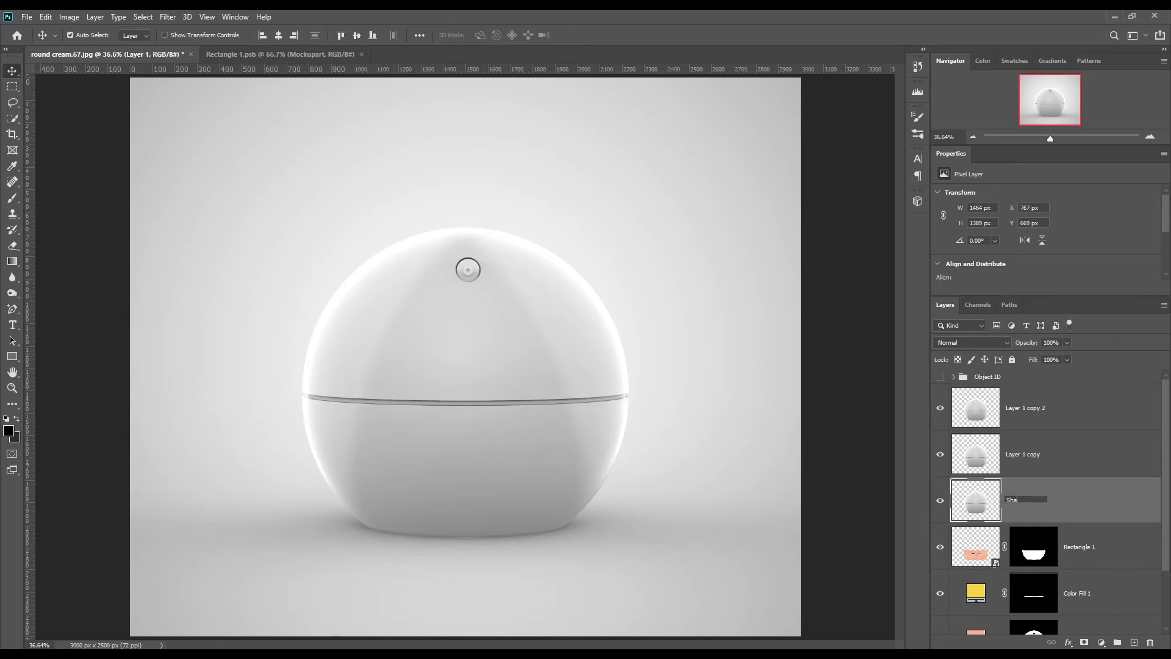
type("Shadow")
key("Return")
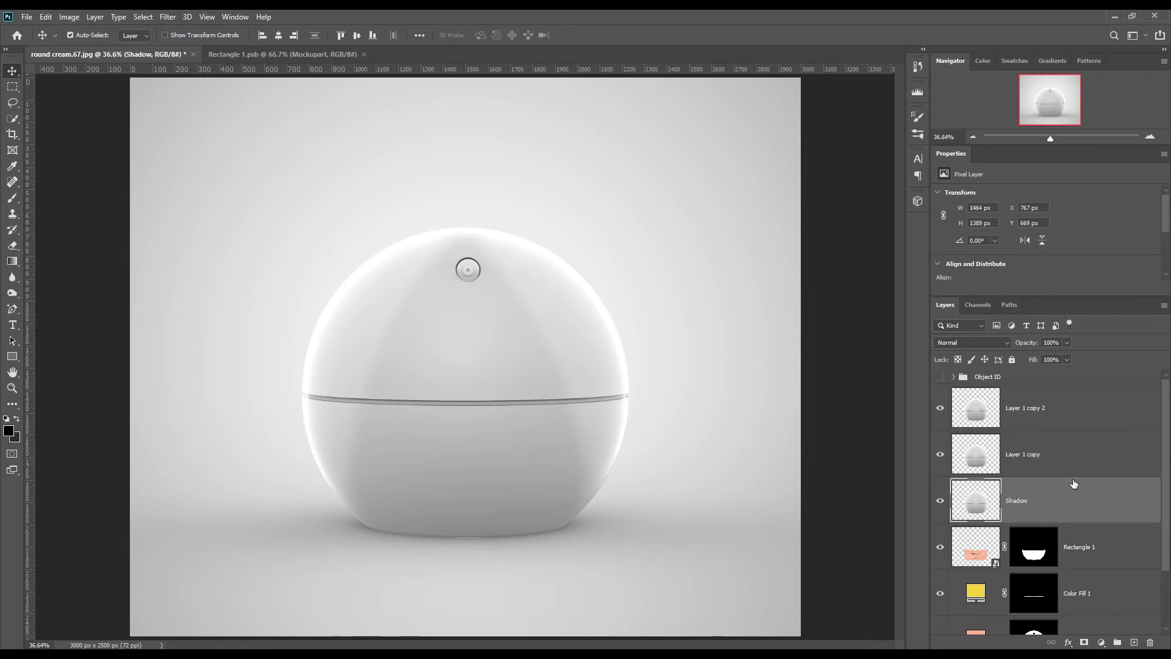
double_click(1028, 455)
type("Midtone")
key("Return")
double_click(1035, 409)
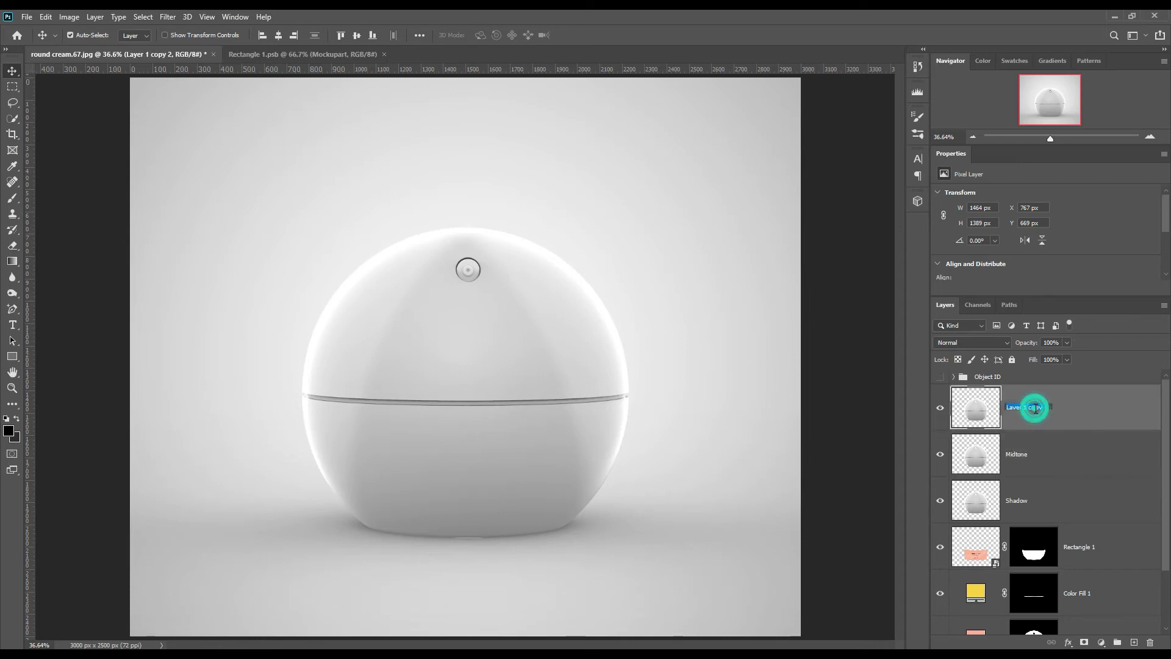
key("Return")
scroll(1099, 504, "down", 2)
- Give the Rectangle 1, Color Fill 1 and Color Fill 2 layers a red colour label
left_click(1105, 516)
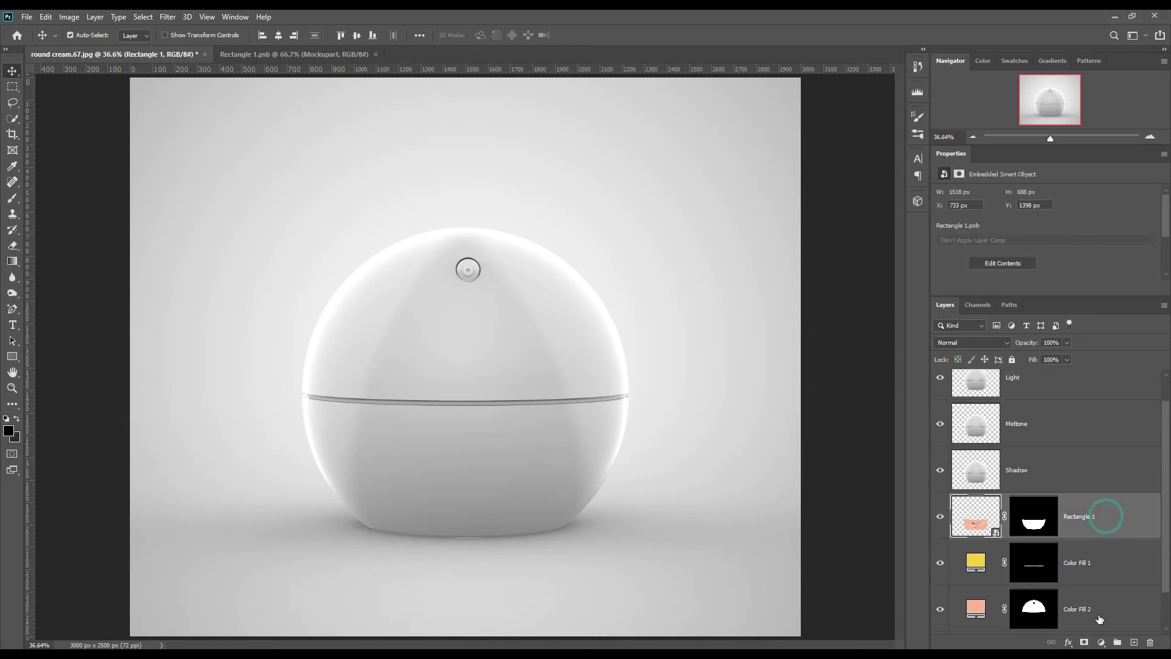
left_click(1100, 619, "shift")
right_click(1097, 610)
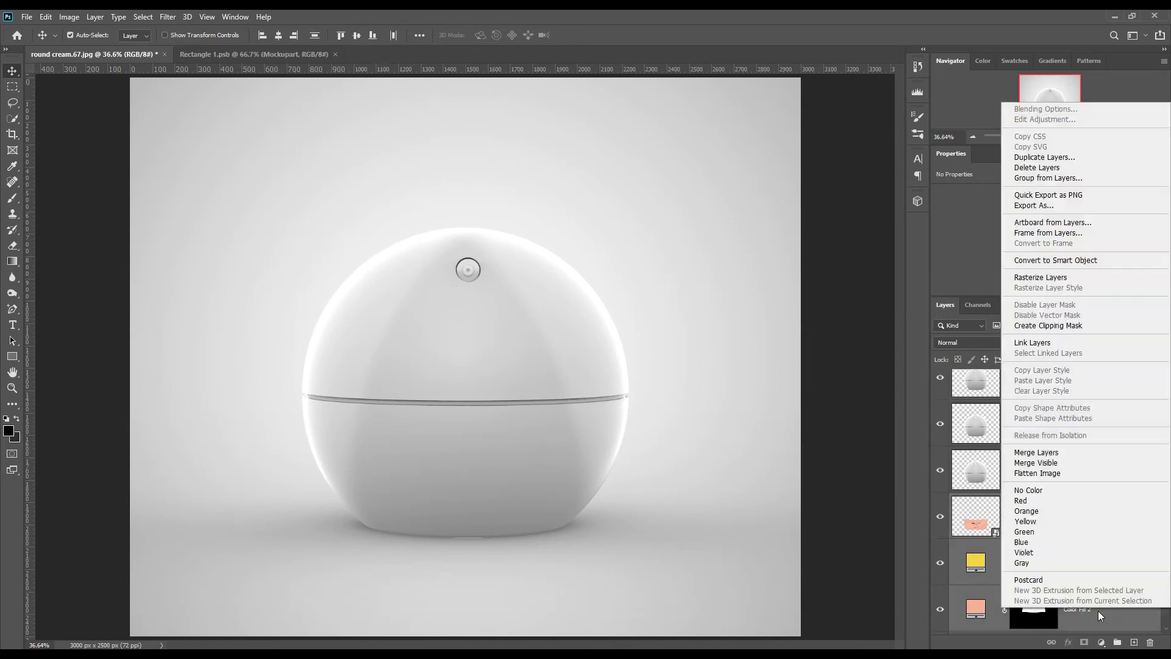
left_click(1039, 502)
- Hide the Light and Midtone layers and set the Shadow layer's blend mode to Linear Burn
left_click(1071, 473)
scroll(1074, 482, "up", 1)
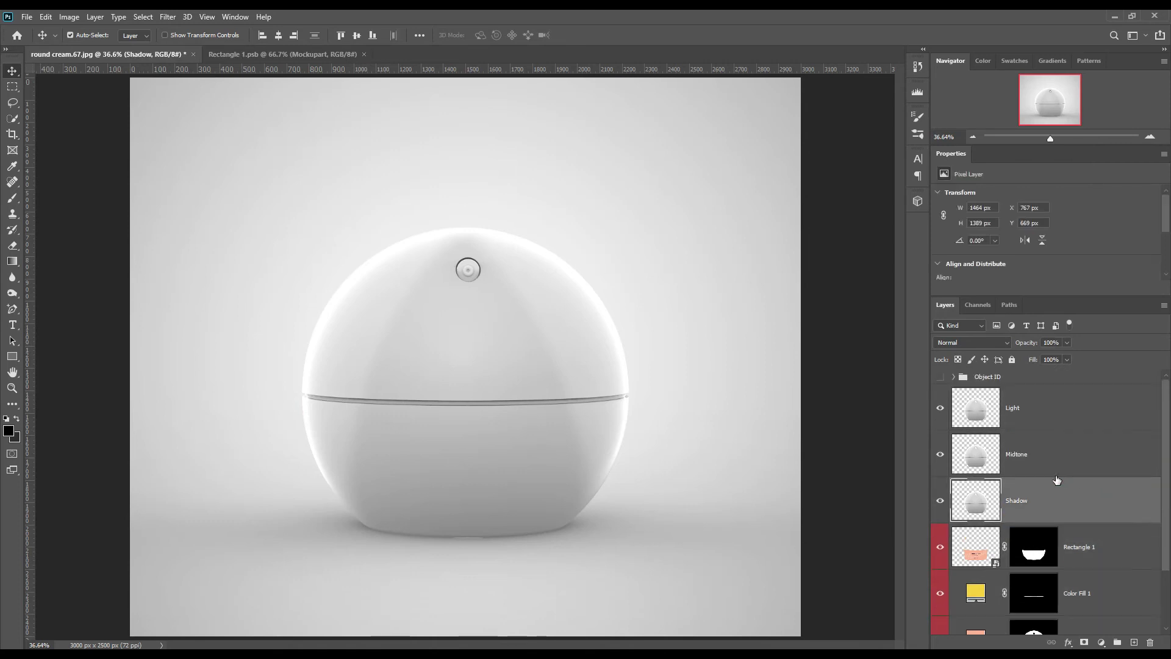
left_click(940, 407)
left_click(989, 340)
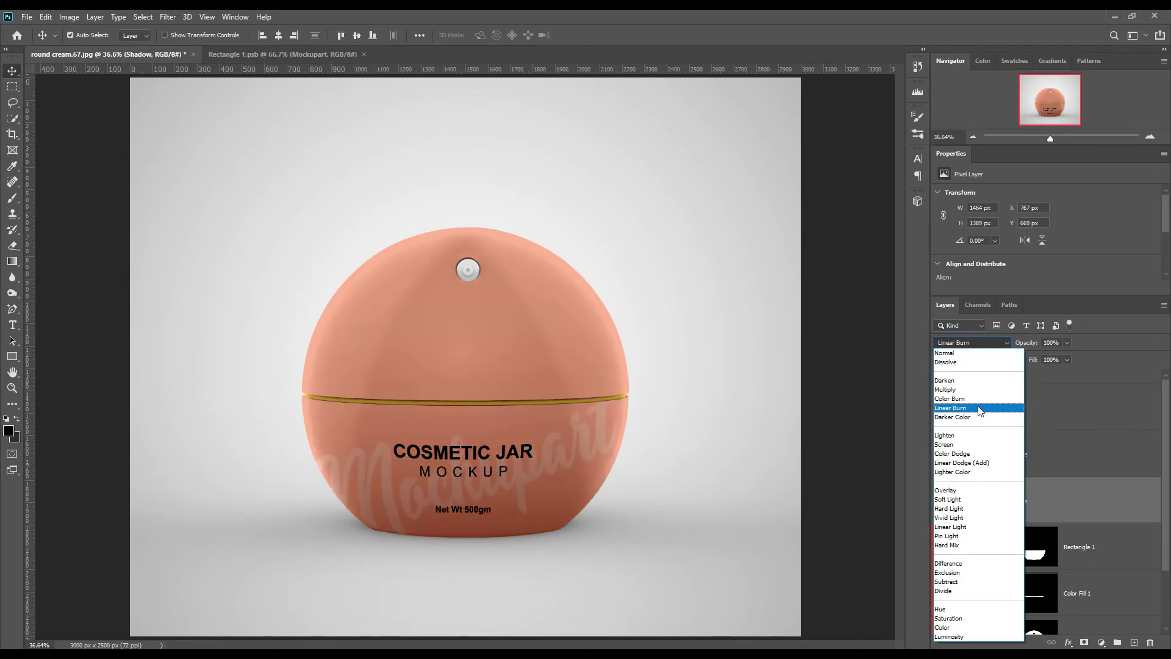
left_click(978, 408)
- Show the Midtone layer and set its blend mode to Linear Dodge (Add)
left_click(940, 454)
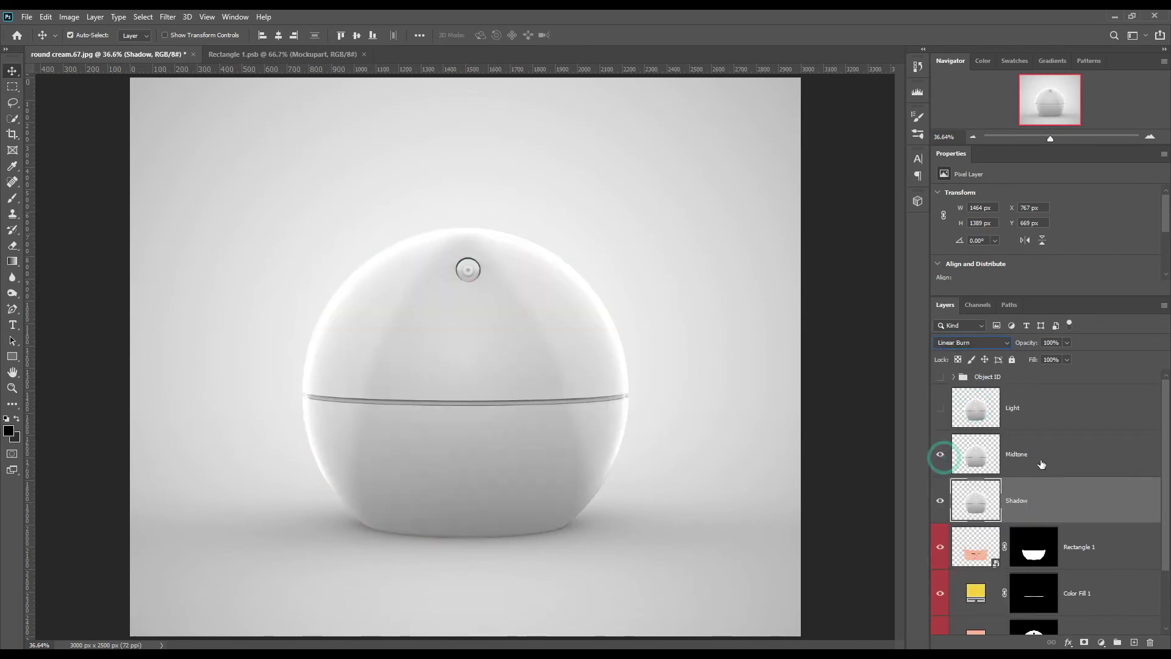
left_click(1013, 454)
left_click(1001, 342)
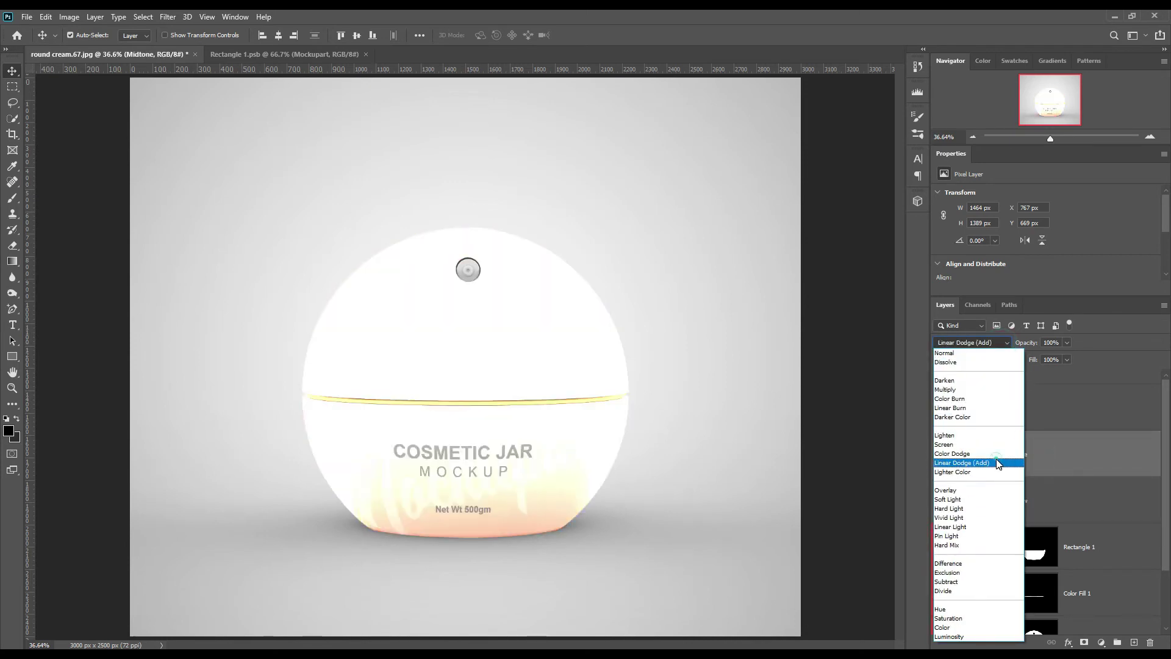
left_click(1003, 462)
- Apply Levels to the Midtone layer with the input black point at 210 and the output white level at 20
left_click(69, 16)
mouse_move(91, 45)
left_click(208, 58)
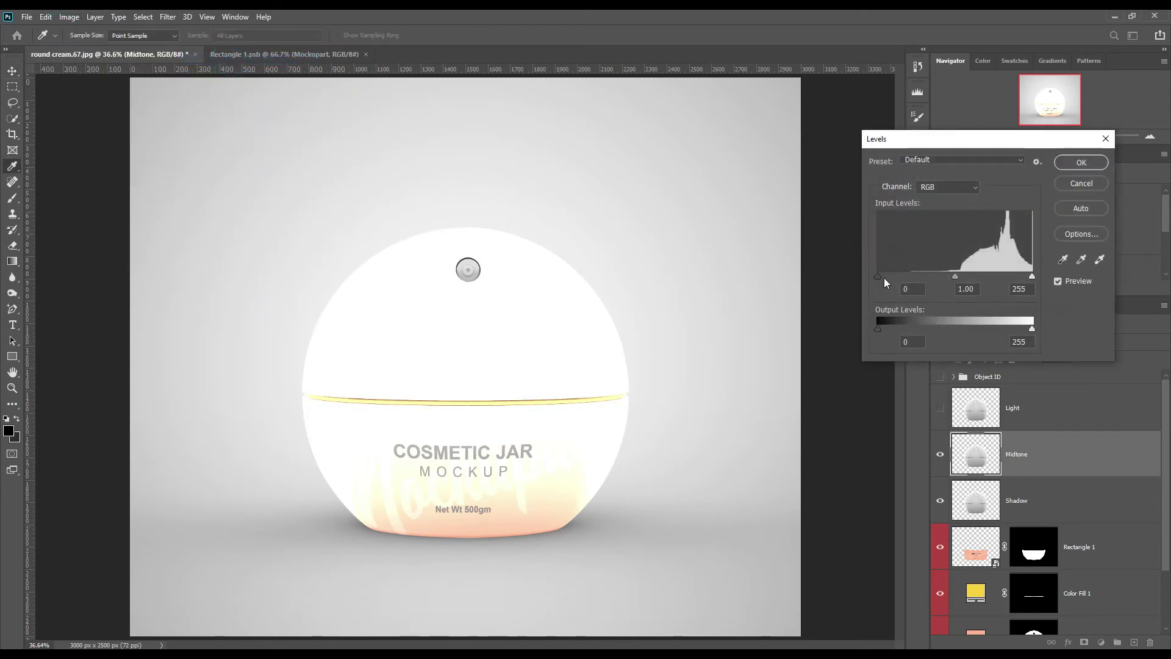
left_click_drag(990, 277, 1006, 280)
left_click_drag(1023, 332, 890, 329)
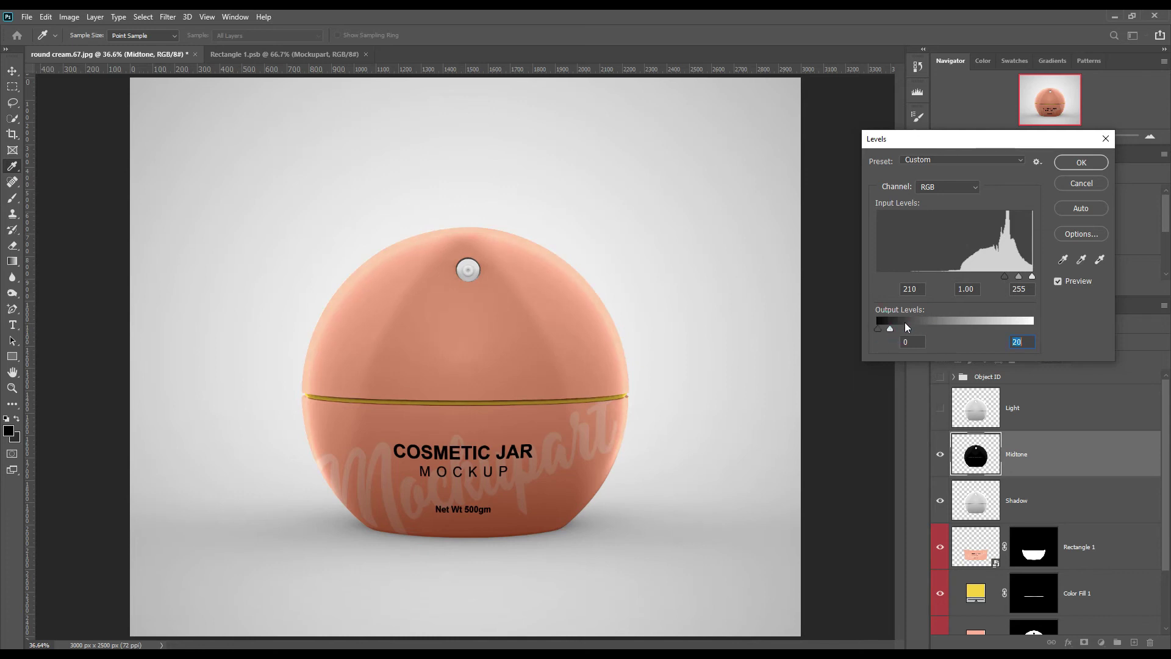
- Show the Light layer and apply Levels with the input black point at 207 and the output white level at 116
left_click(940, 408)
left_click(1015, 407)
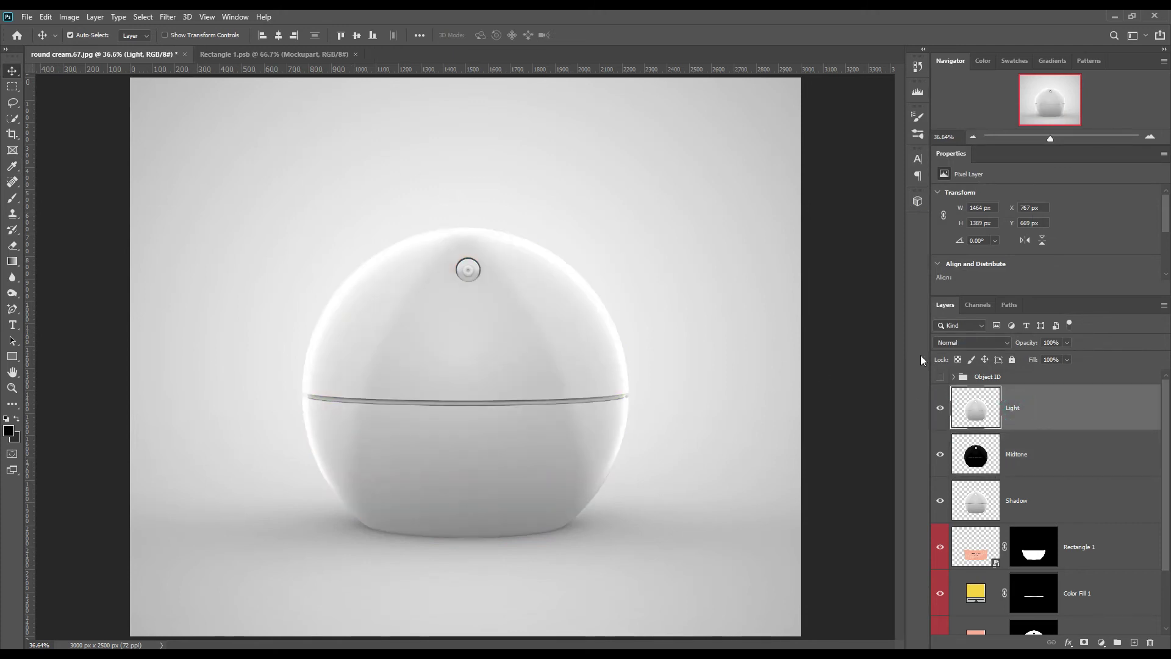
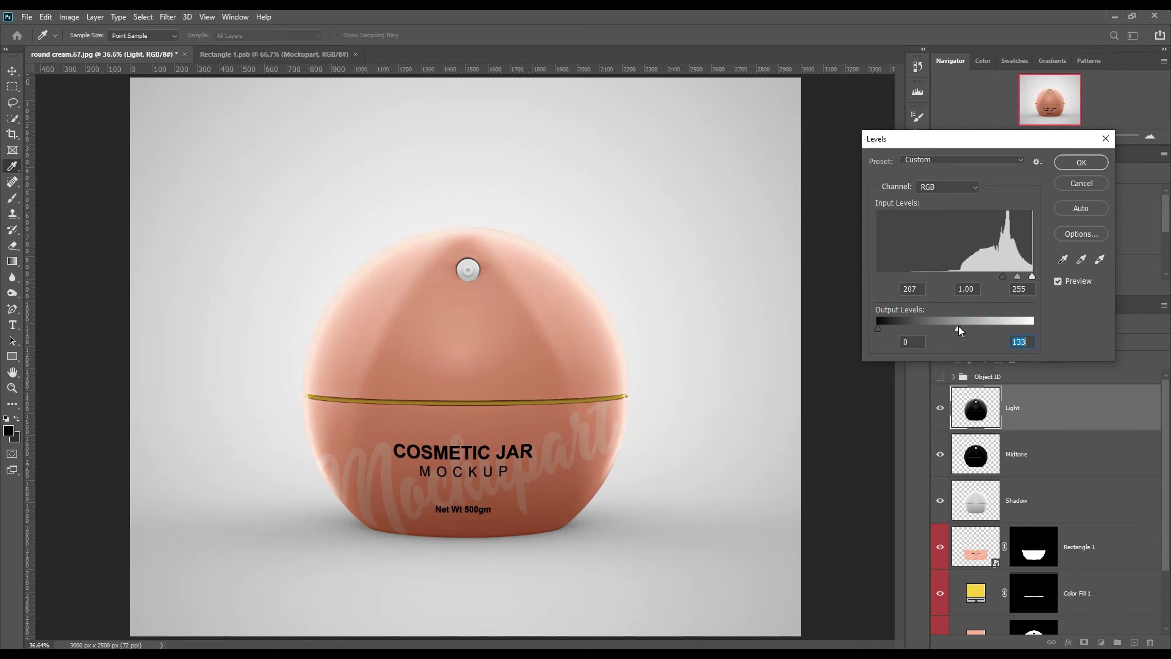
left_click_drag(952, 331, 948, 331)
left_click(1074, 163)
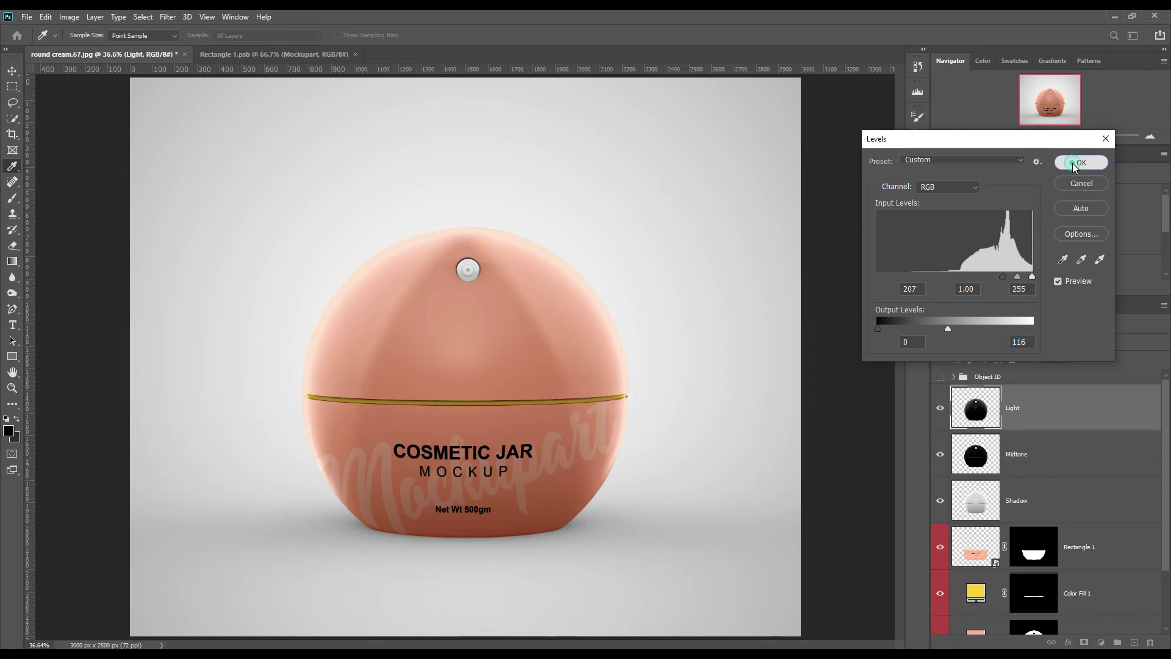
- Change the seam's Color Fill 1 colour to orange ff7c3a
double_click(976, 592)
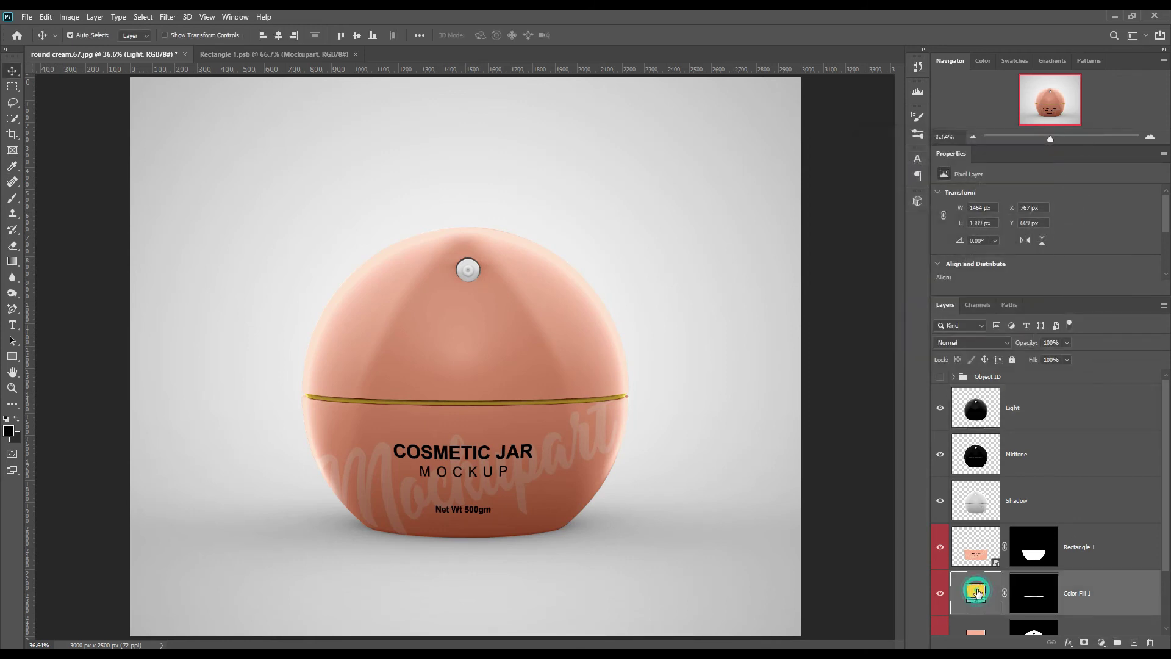
left_click(566, 486)
mouse_move(853, 372)
left_mouse_down()
mouse_move(866, 380)
mouse_move(888, 345)
mouse_move(777, 397)
mouse_move(766, 420)
mouse_move(759, 309)
mouse_move(793, 365)
mouse_move(775, 332)
mouse_move(885, 330)
left_mouse_up()
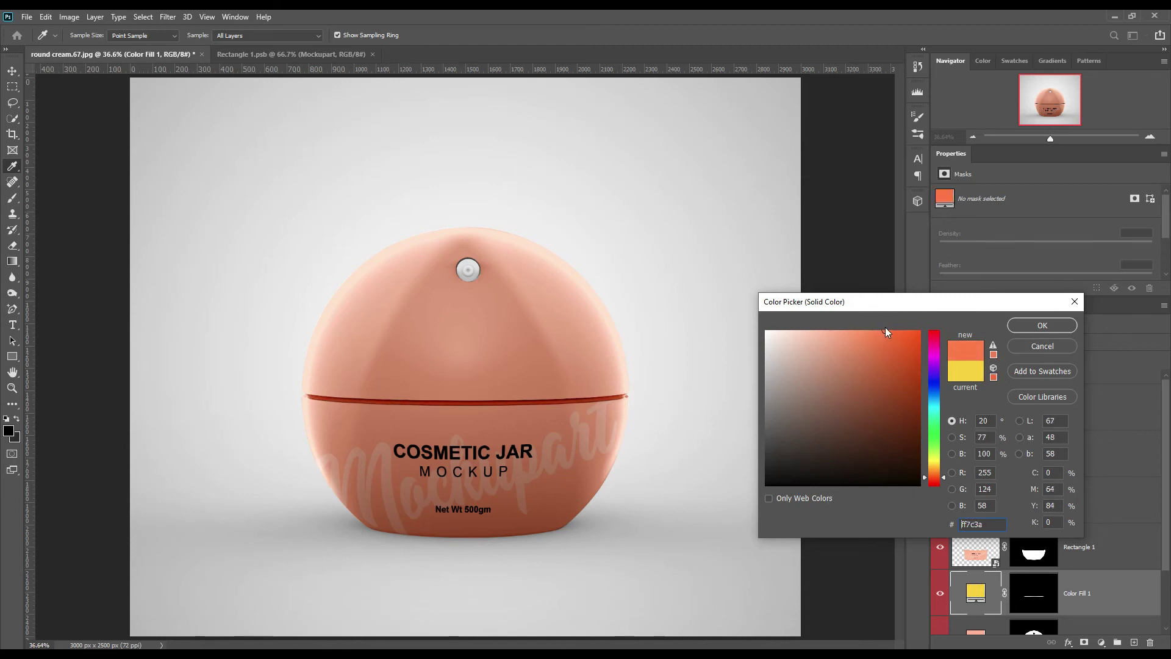
left_click(1019, 325)
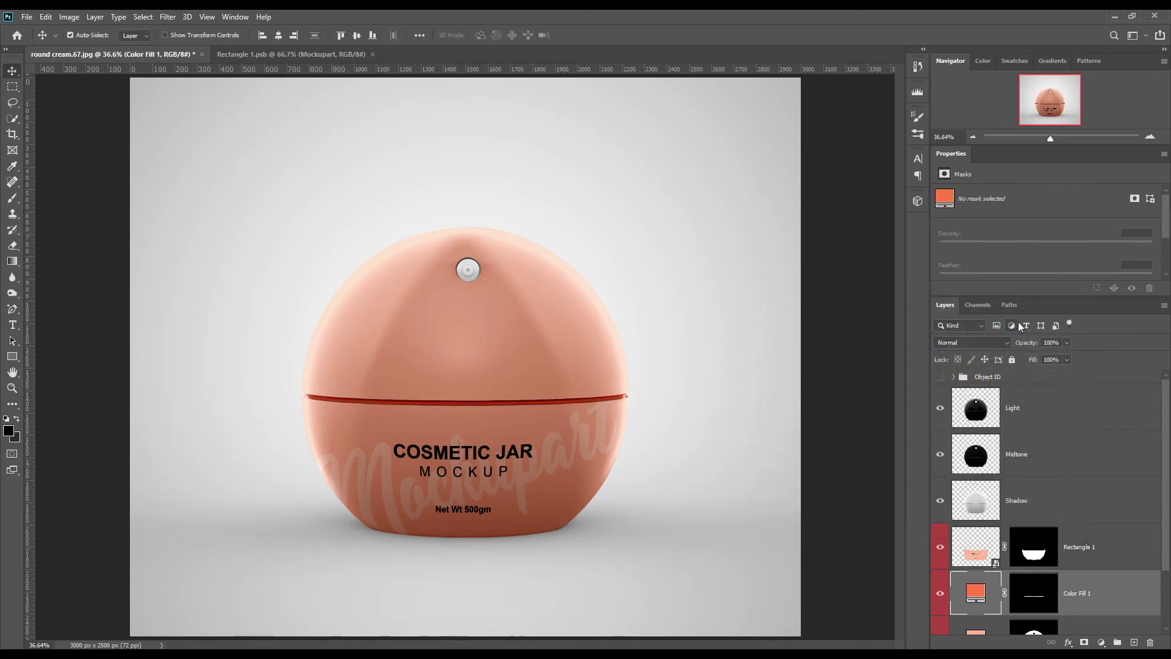
- Group the Shadow, Midtone and Light layers as FX and make the Background layer active
left_click(1064, 509)
left_click(1060, 406, "shift")
left_click_drag(1059, 405, 1117, 642)
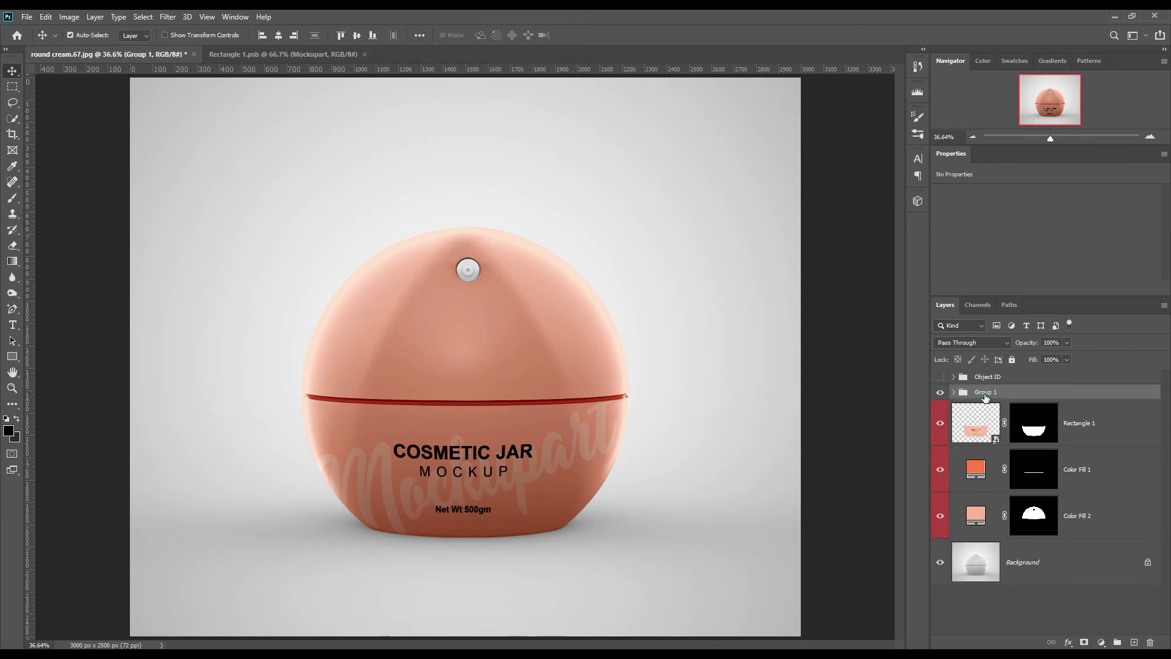
type("FX")
key("Return")
left_click(1058, 569)
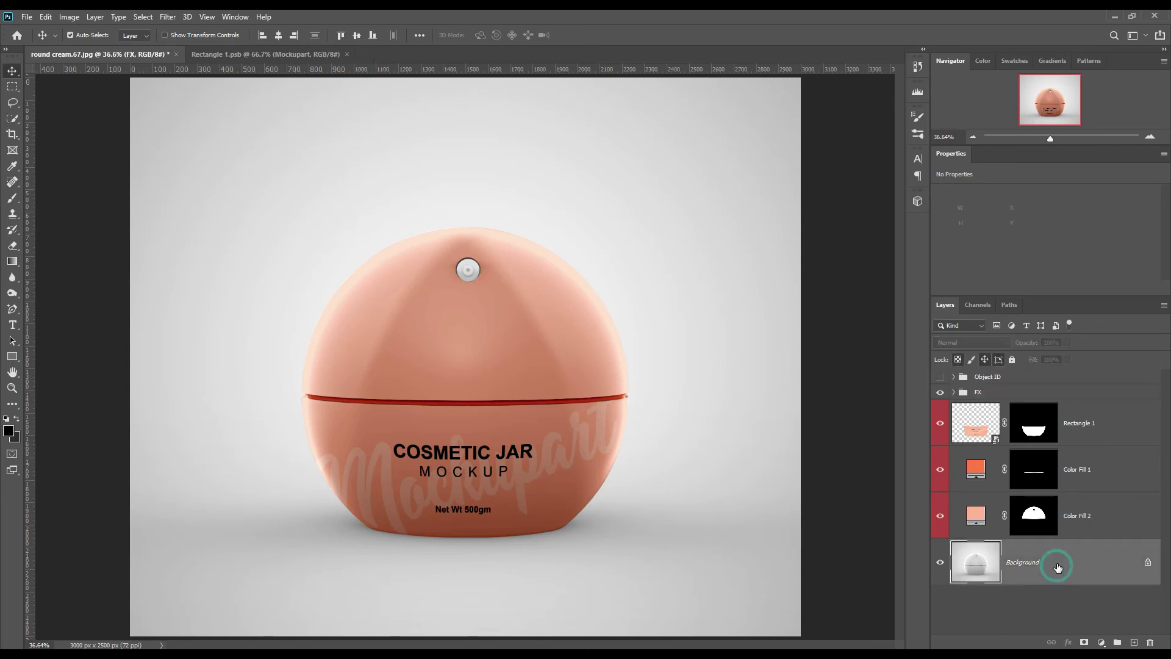
- Add a white (ffffff) Solid Color fill layer directly above the Background layer
left_click(1102, 643)
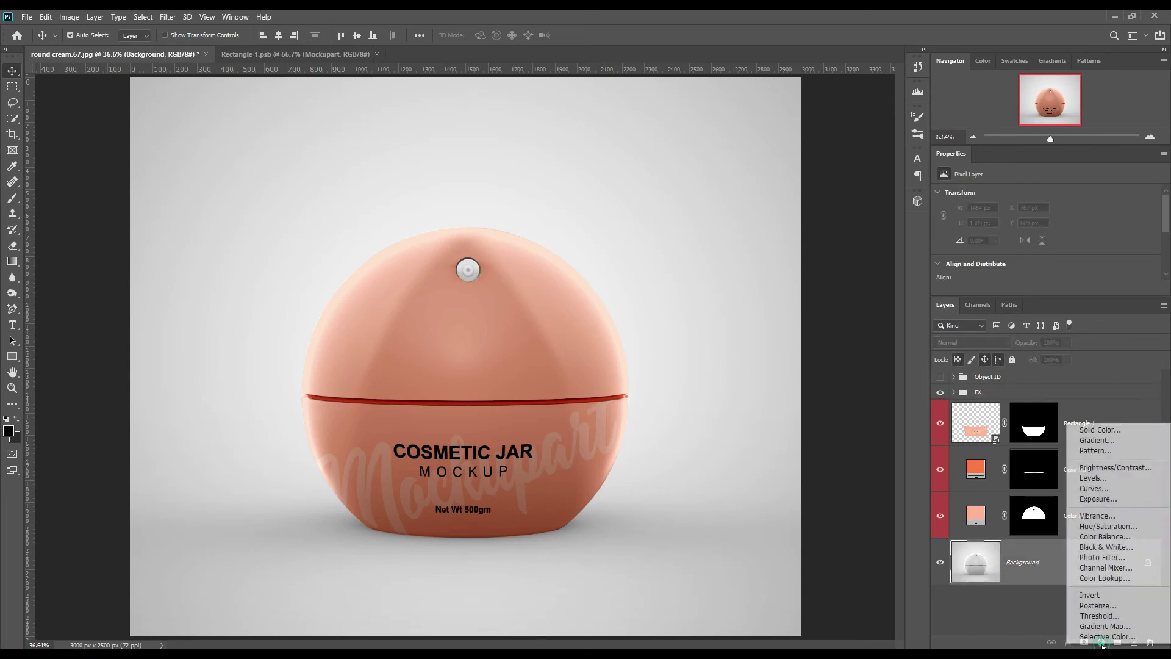
left_click(1103, 424)
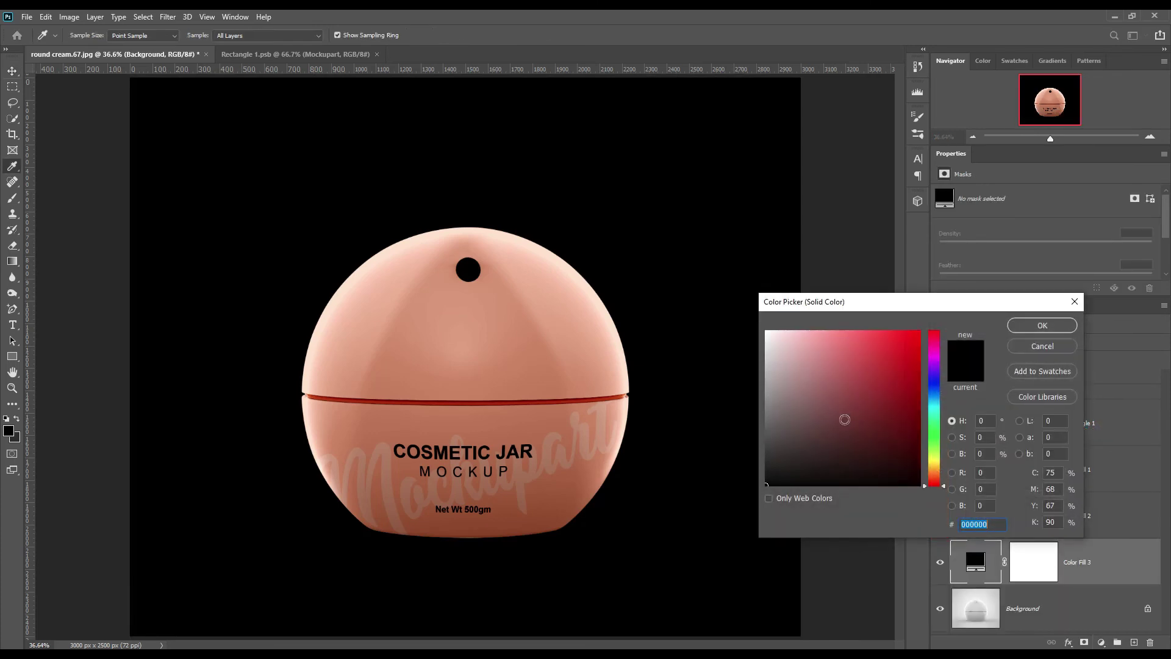
left_click(766, 331)
left_click_drag(753, 328, 750, 325)
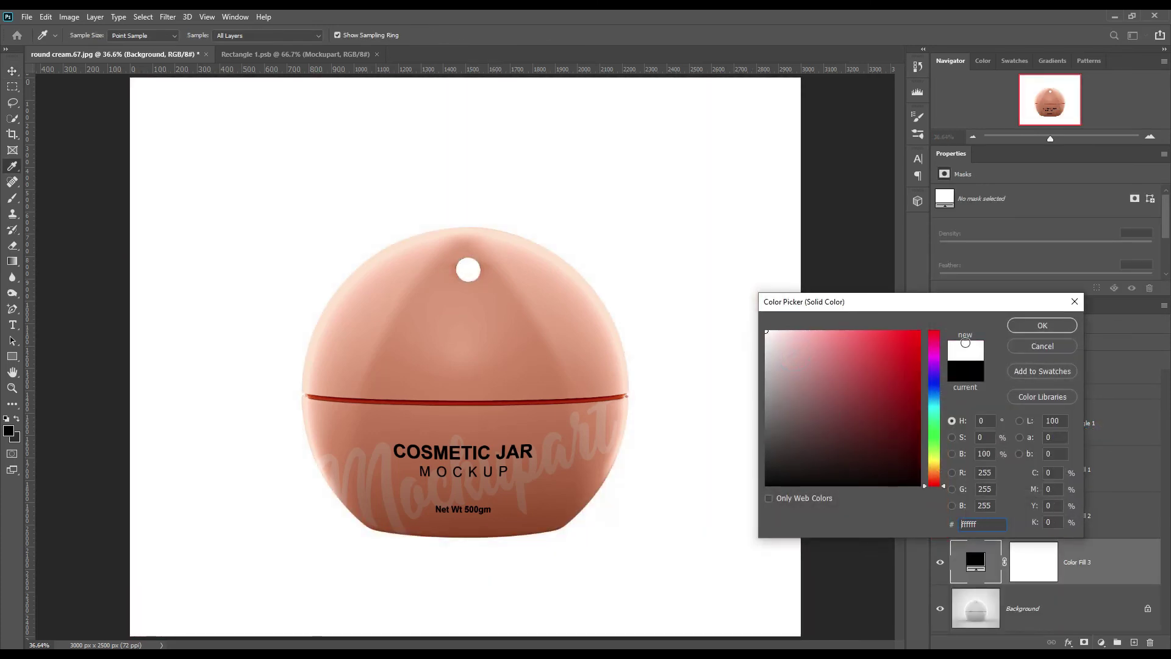
left_click(1041, 325)
- Select the whole jar by combining the lid, seam and label layer masks, and add the small round button area to the selection
left_click(1034, 516, "ctrl")
left_click(1037, 472, "ctrl+shift")
left_click(1034, 427, "ctrl+shift")
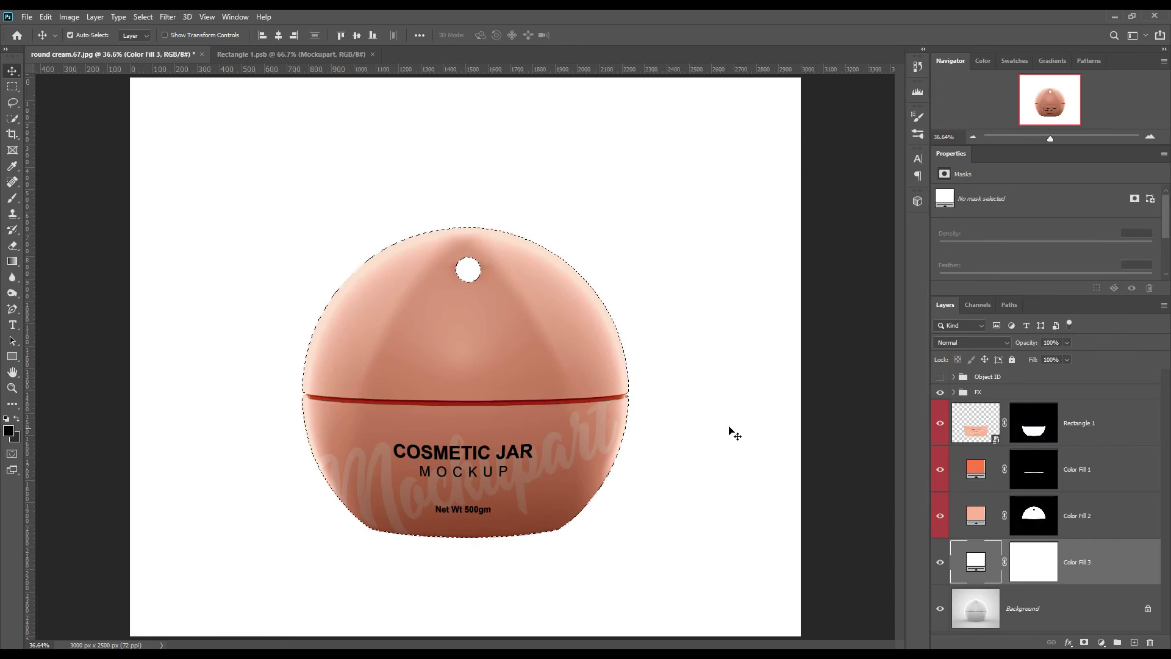
left_click(12, 87)
left_click(106, 36)
left_click_drag(441, 248, 491, 294)
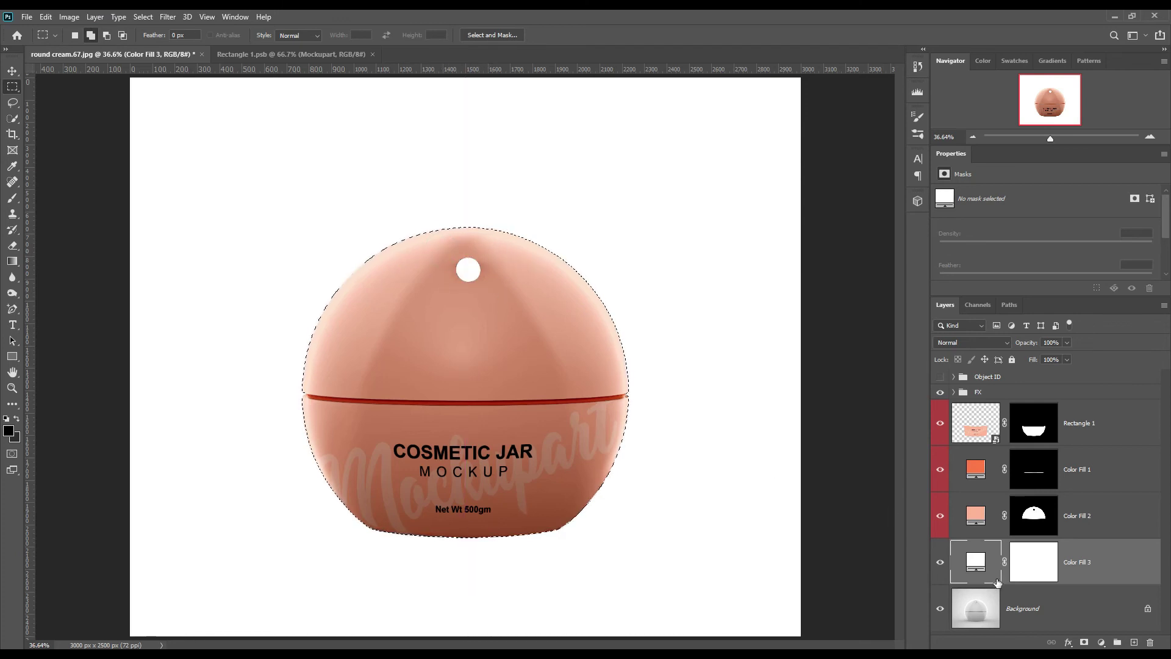
- Fill the selected jar area with black on the Color Fill 3 mask and deselect
left_click(1026, 566)
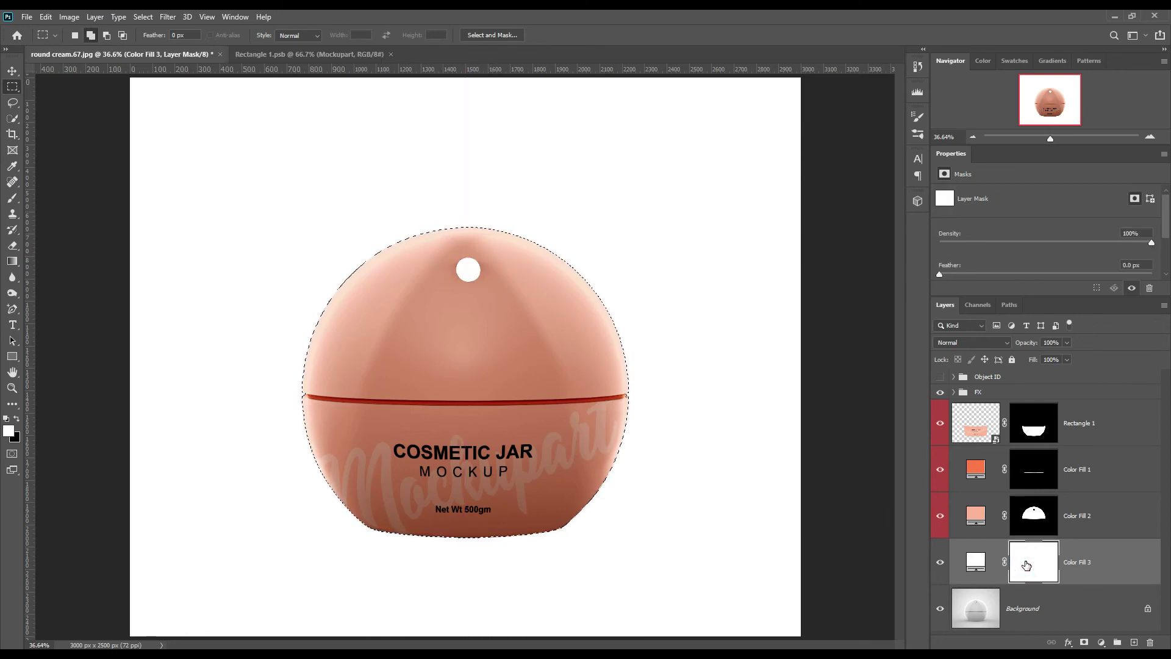
key("Delete")
key("ctrl+d")
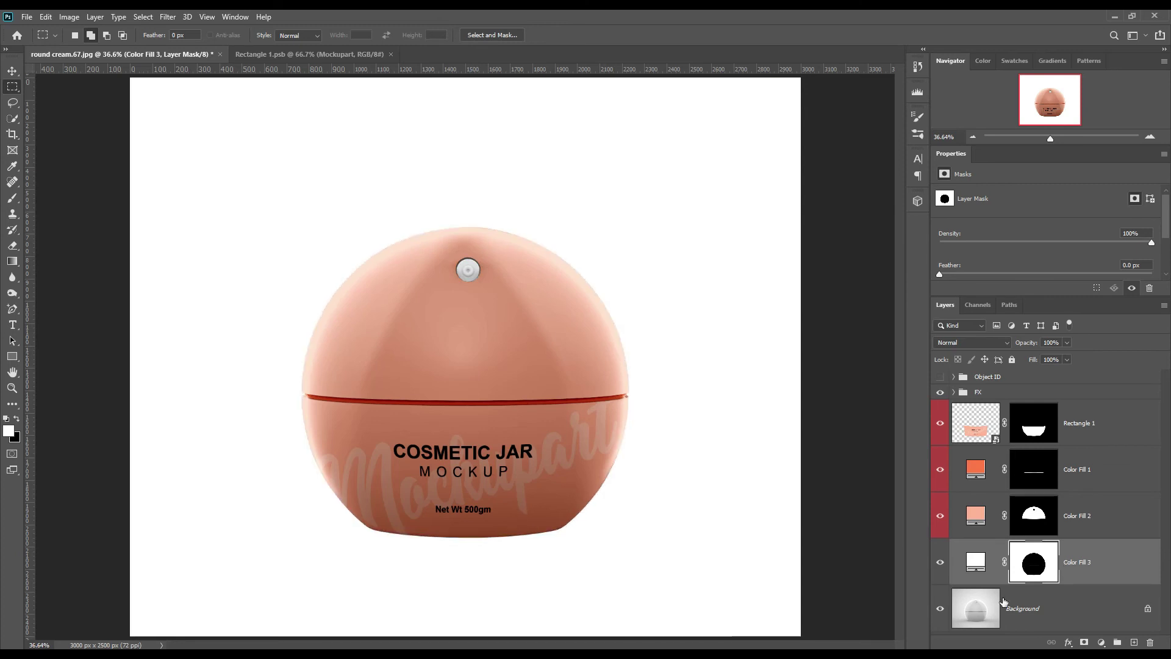
- Set Color Fill 3 to Linear Burn blending and change its colour to a light peach, paler than ffb793
left_click(1000, 344)
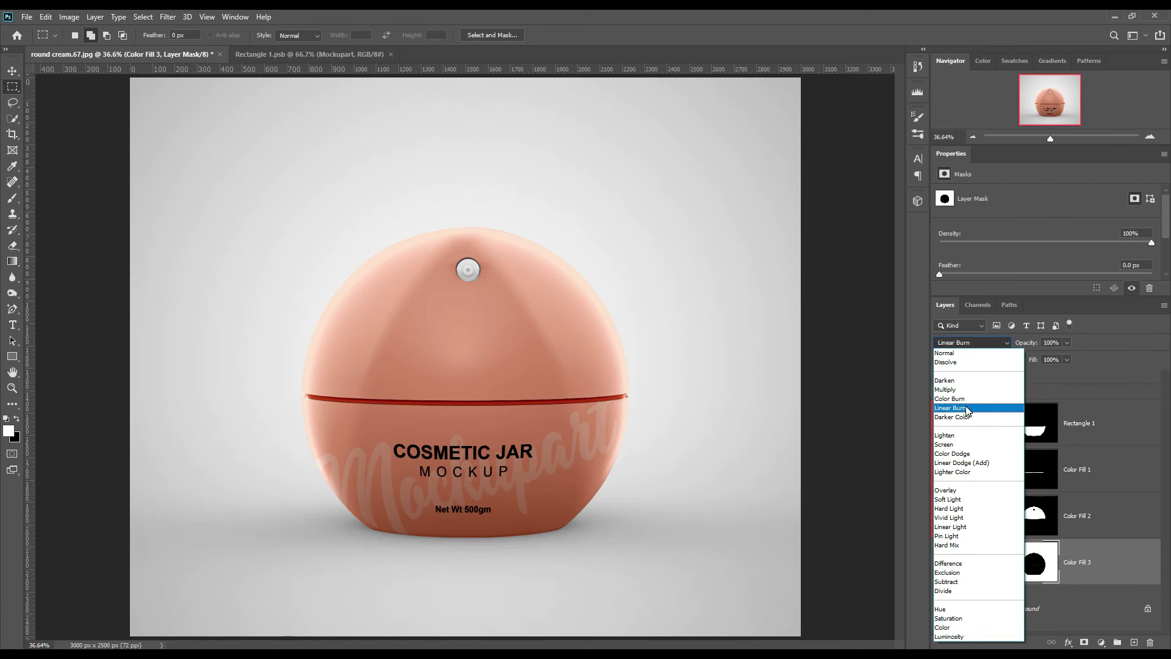
left_click(967, 408)
double_click(976, 562)
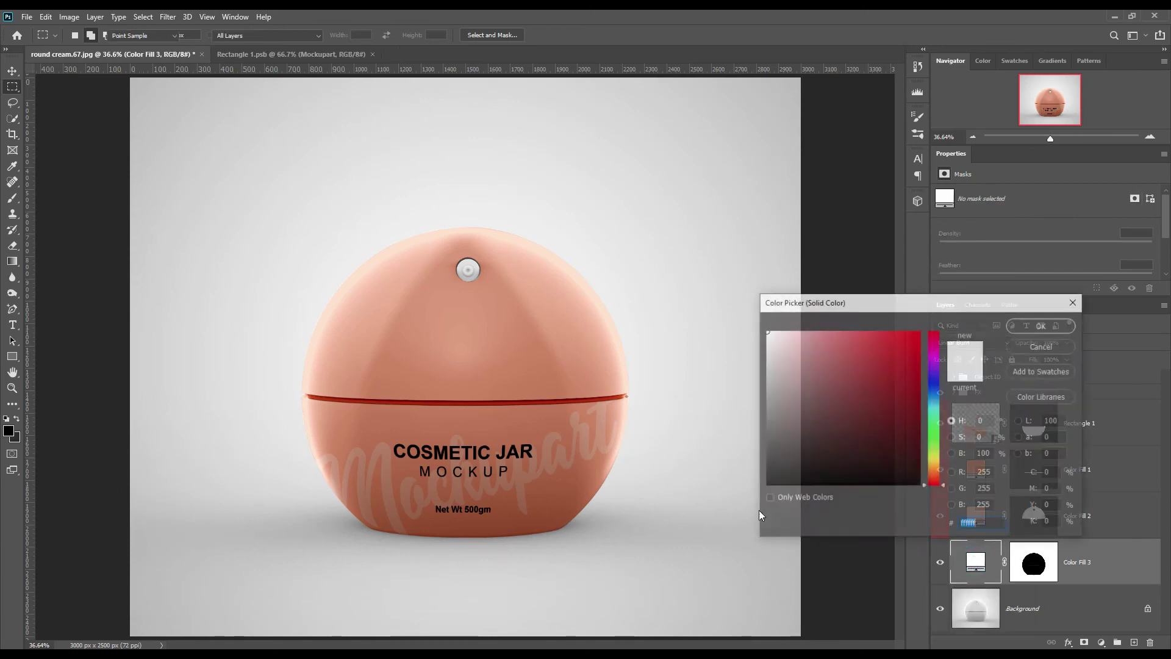
type("ffb793")
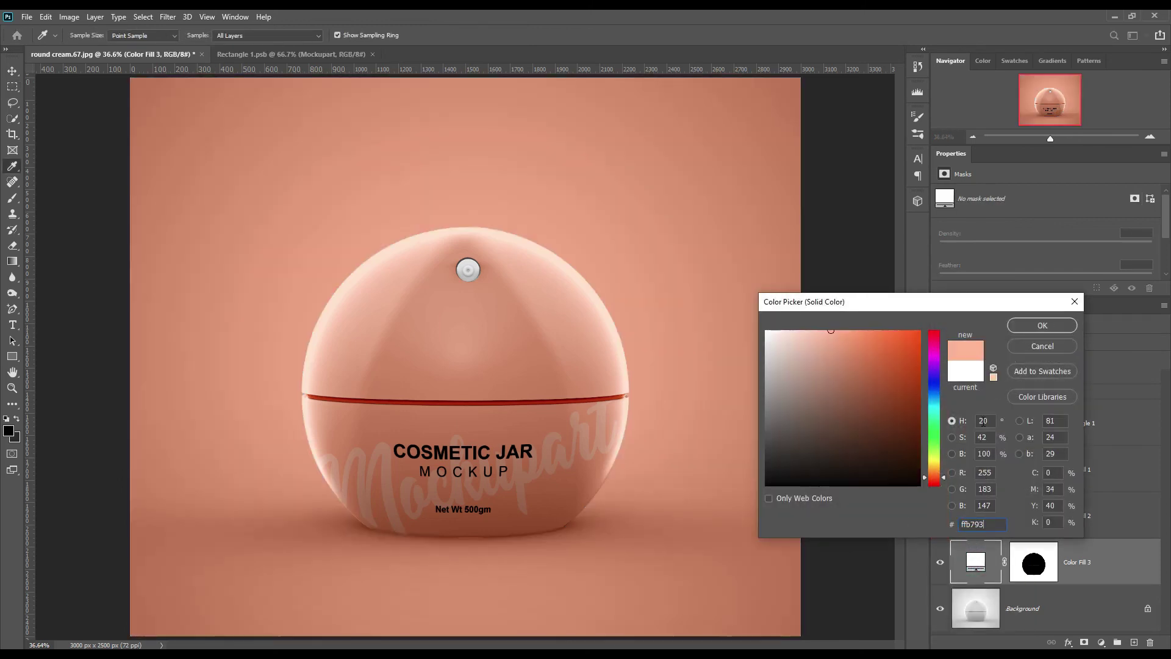
left_click_drag(831, 331, 809, 329)
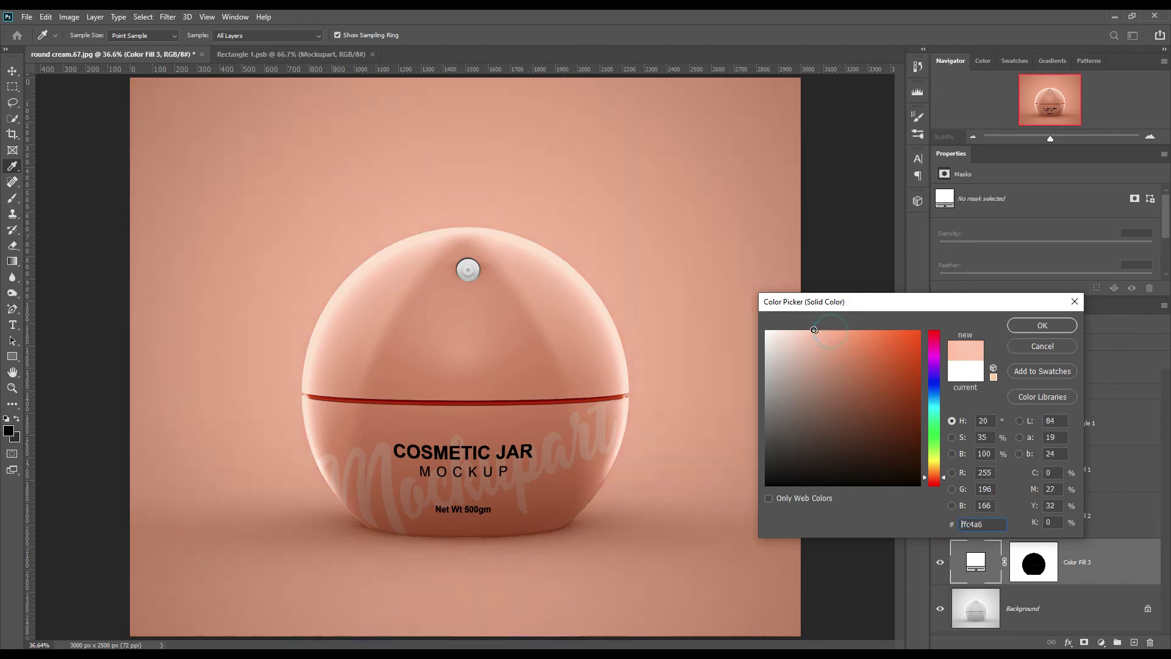
left_click(1035, 328)
- Give the background colour fill layer a red label and rename it BG
right_click(1114, 575)
left_click(1073, 465)
double_click(1077, 567)
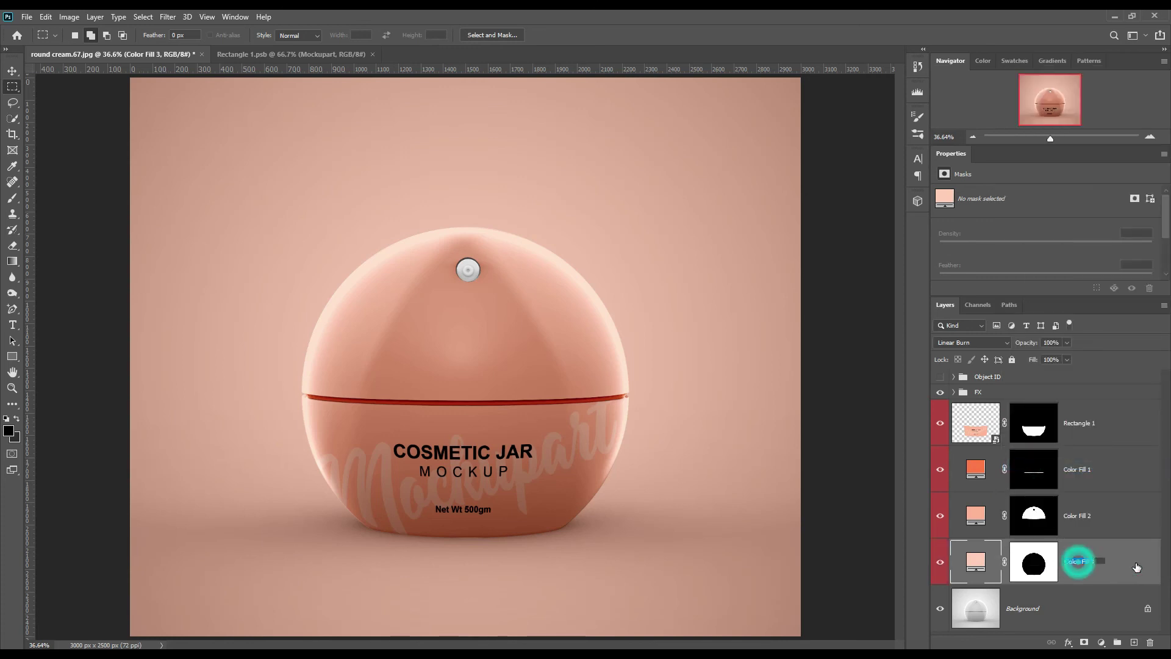
type("BG")
key("Return")
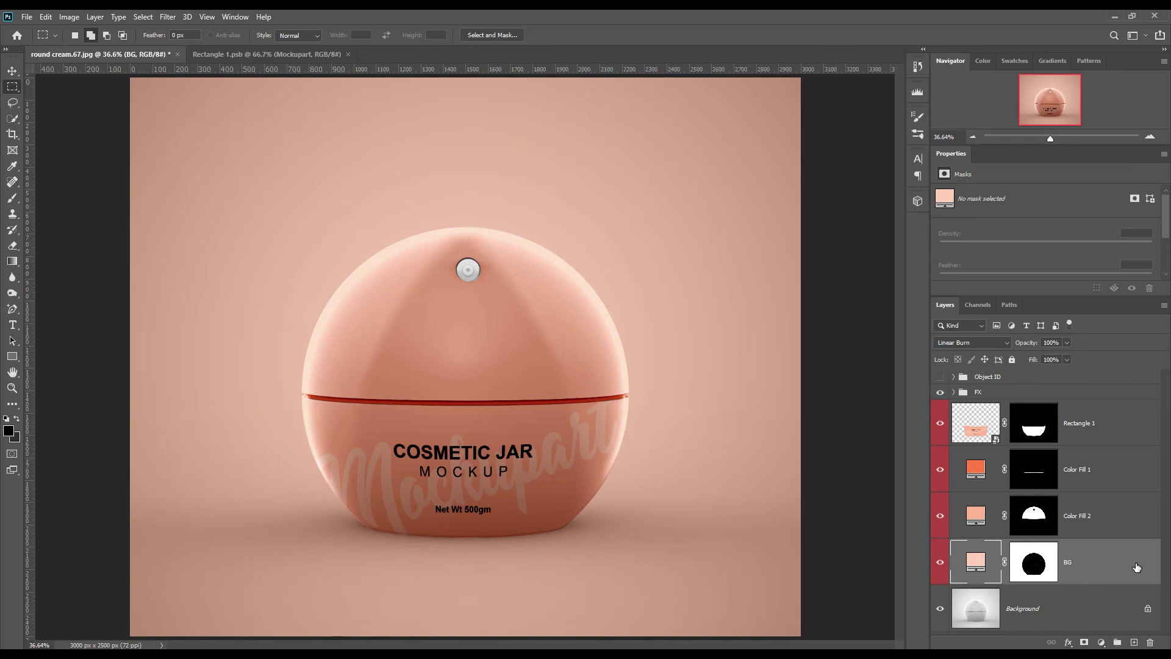
- Toggle the BG, Color Fill 2, Color Fill 1, Rectangle 1 and FX visibility off and on to check each one's effect
left_click(940, 561)
left_click(940, 562)
left_click(938, 515)
left_click(938, 516)
left_click(940, 470)
left_click(940, 470)
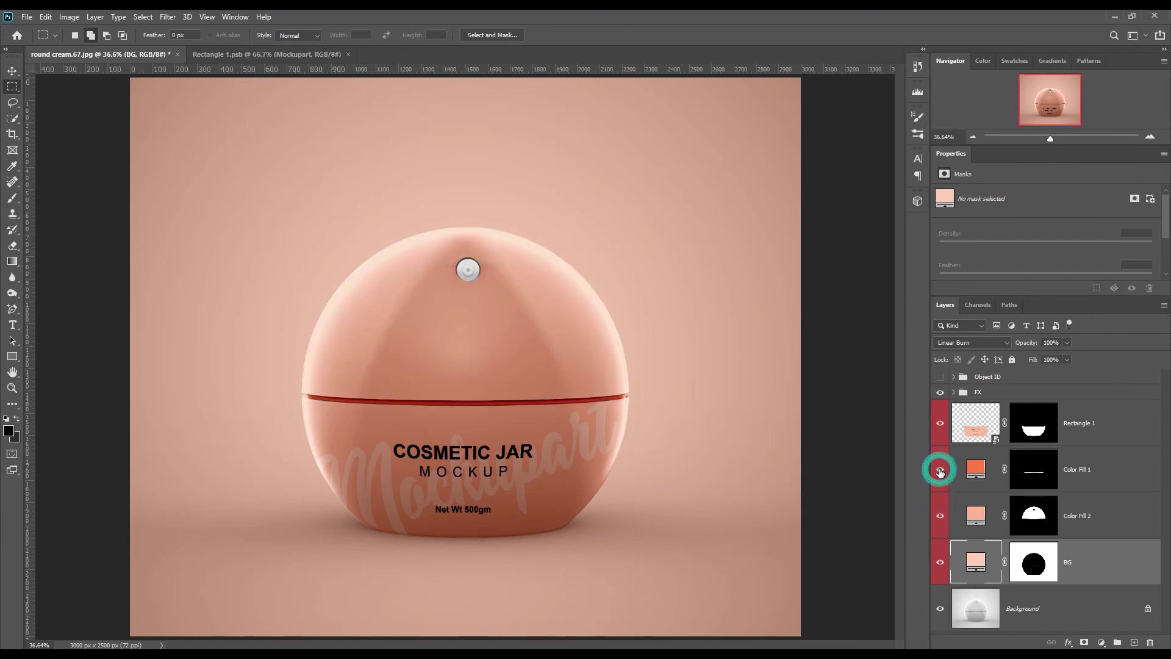
left_click(939, 423)
left_click(940, 422)
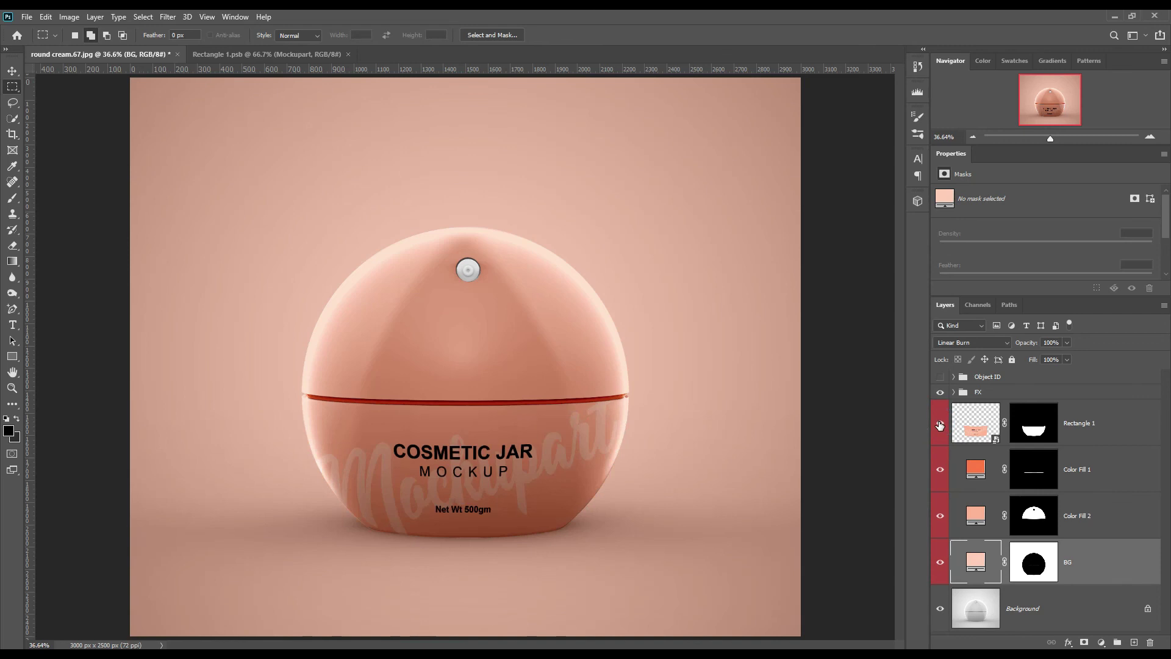
left_click(940, 393)
left_click(940, 393)
- Add a Curves adjustment layer above the FX group and shape an S-curve with raised highlights and lowered shadows
left_click(1064, 390)
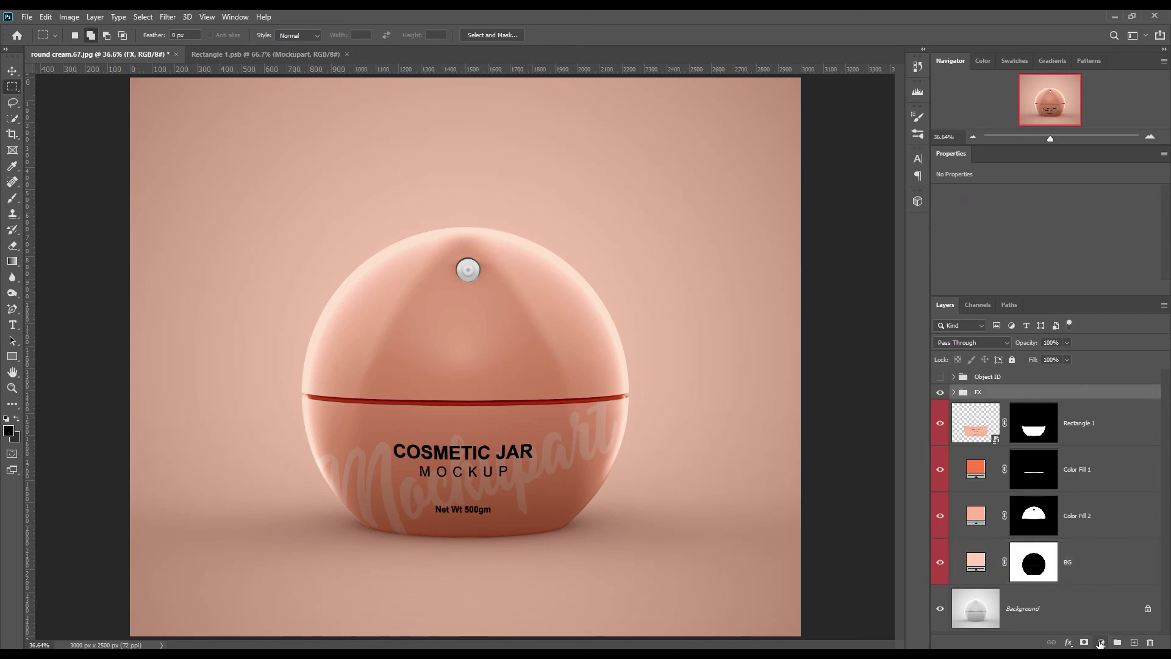
left_click(1100, 642)
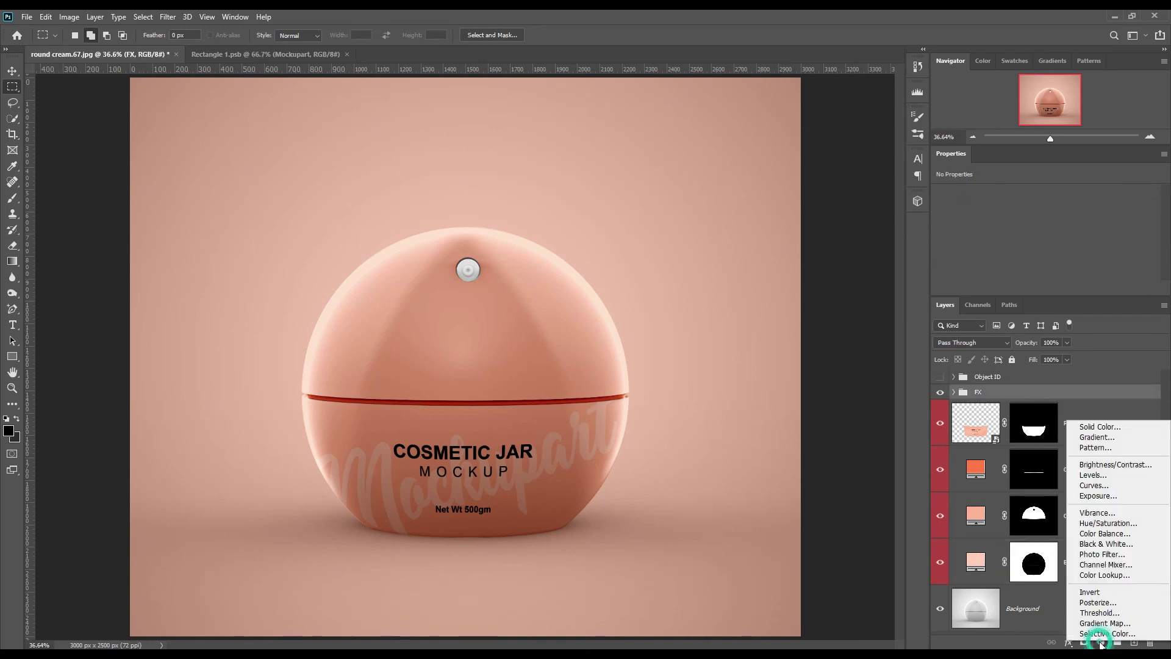
left_click(1099, 485)
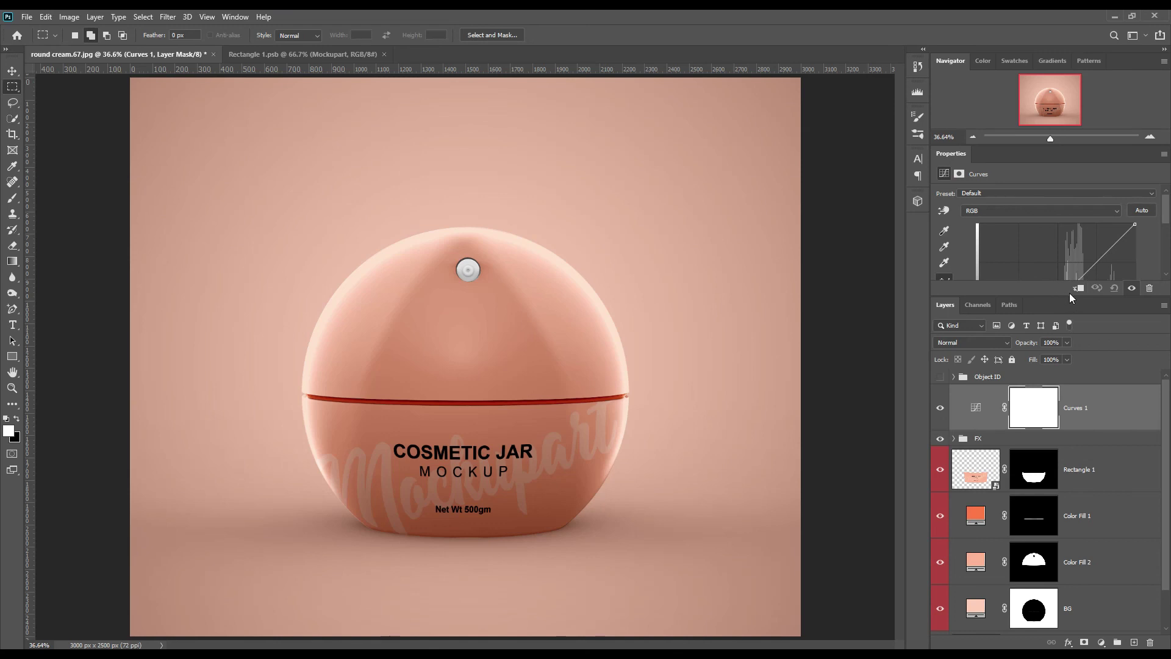
left_click_drag(1064, 295, 1065, 406)
left_click_drag(1075, 286, 1073, 278)
left_click_drag(1023, 331, 1035, 338)
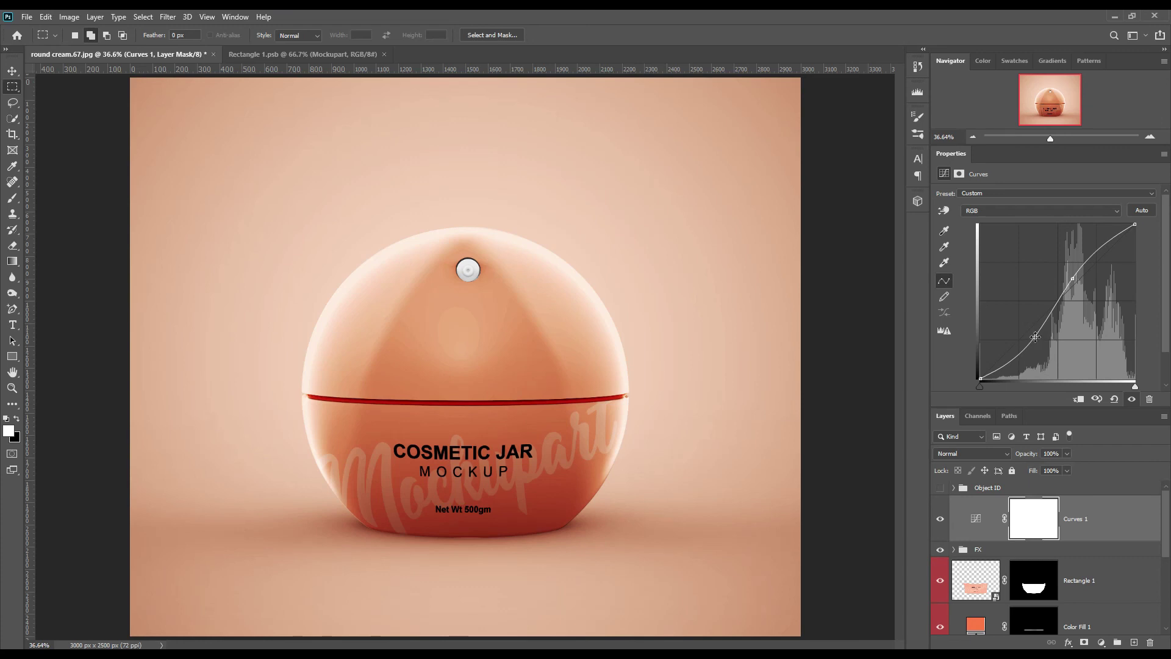
left_click_drag(1071, 280, 1071, 279)
- Reduce the Curves 1 layer's fill to 29% and compare the image with and without it
left_click(1072, 516)
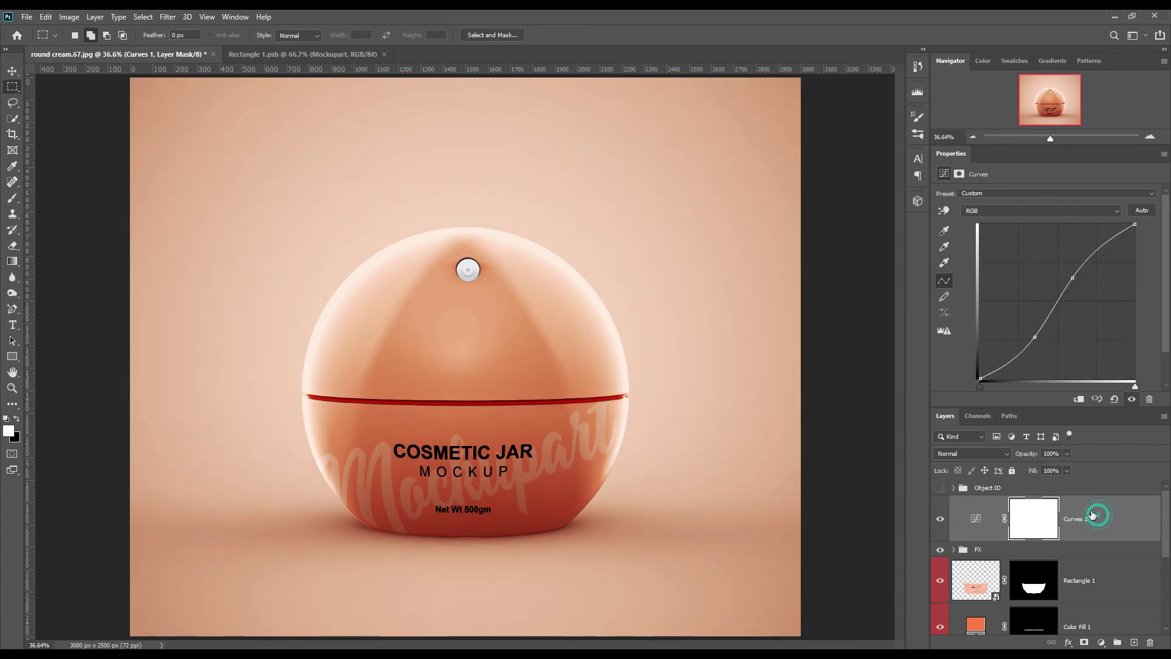
left_click_drag(1059, 407, 1065, 284)
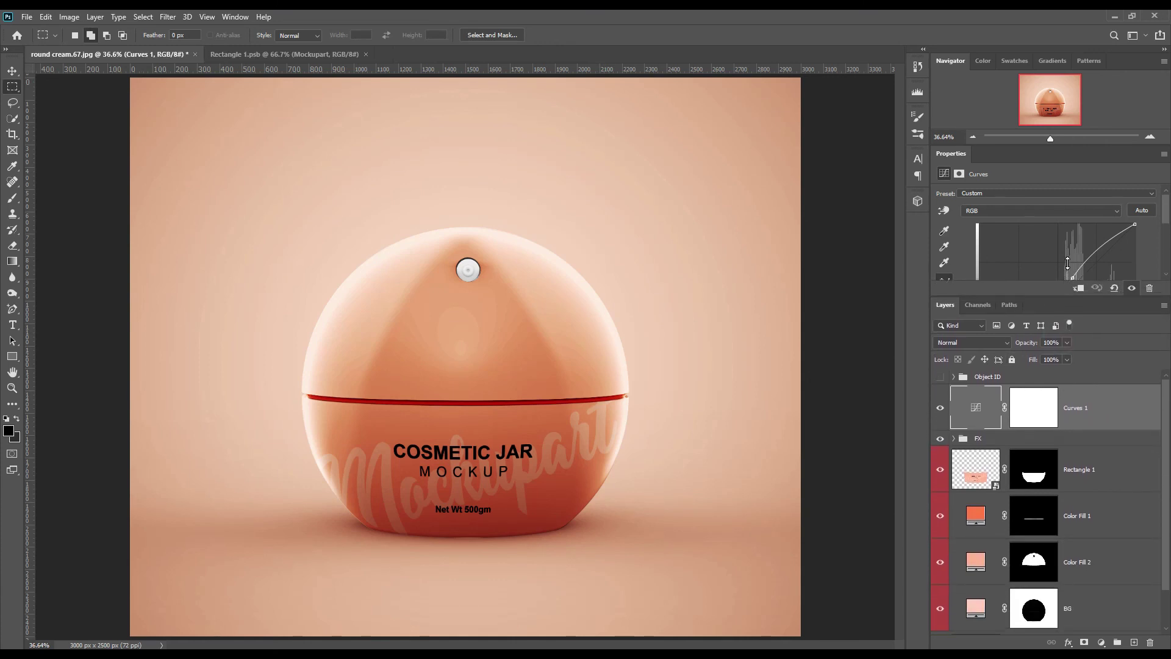
mouse_move(1034, 360)
left_mouse_down()
mouse_move(1010, 363)
mouse_move(1027, 366)
left_mouse_up()
left_click(940, 409)
left_click(941, 410)
left_click_drag(1031, 362, 1034, 362)
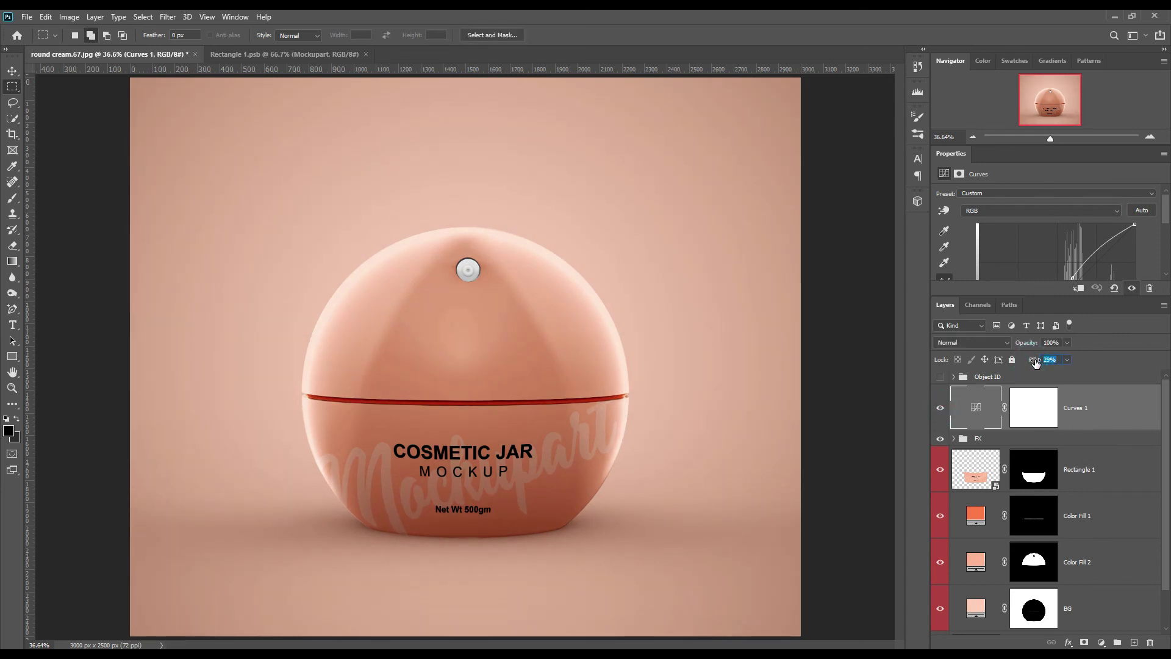
left_click(941, 409)
left_click(940, 408)
- Rename the Curves 1 layer as Adjustment
double_click(1079, 407)
type("D")
type("Adjustment")
key("Return")
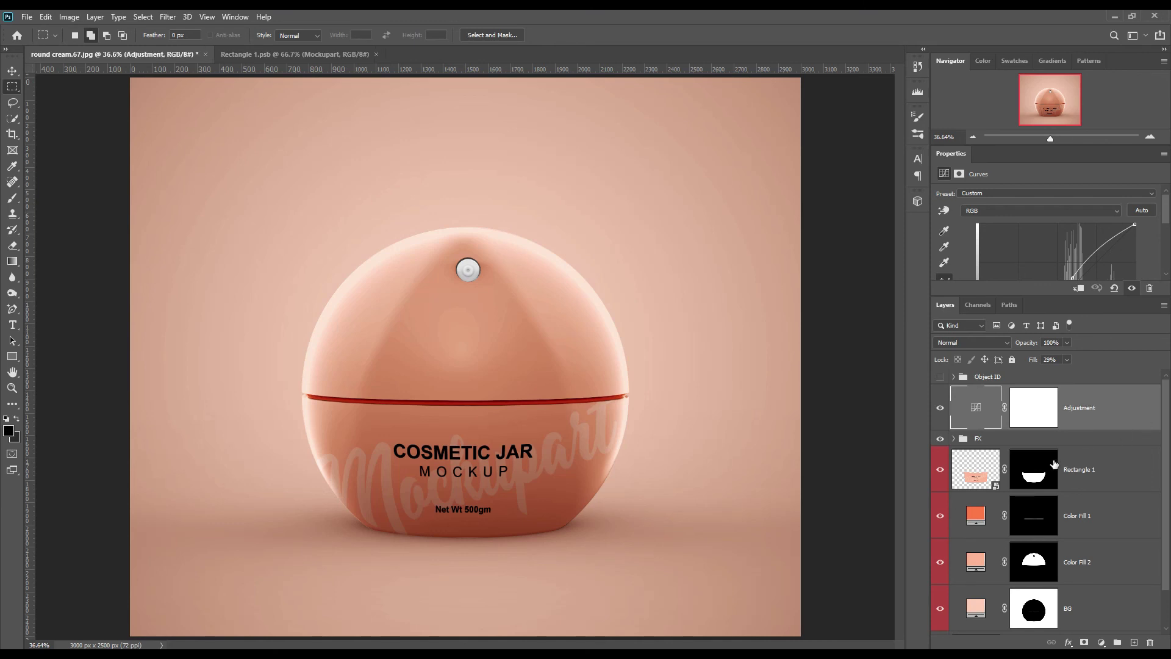